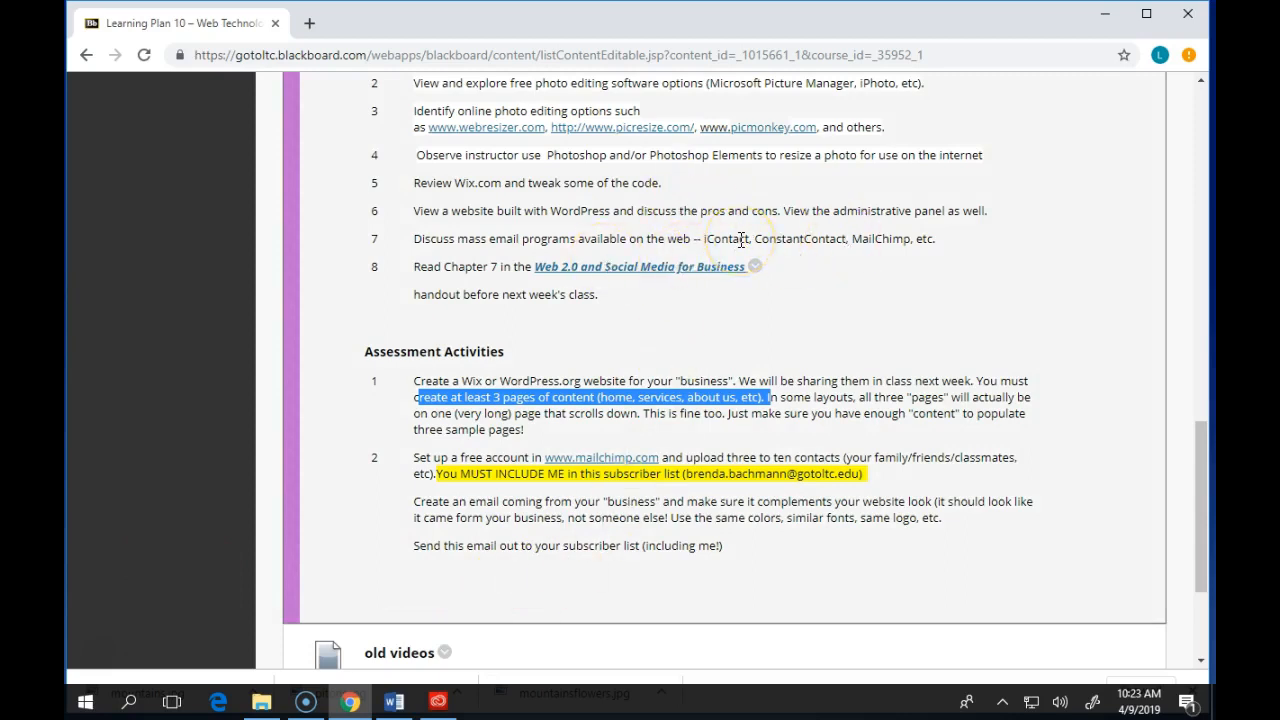
- Open a new browser tab and go to icontact.com
left_click(311, 28)
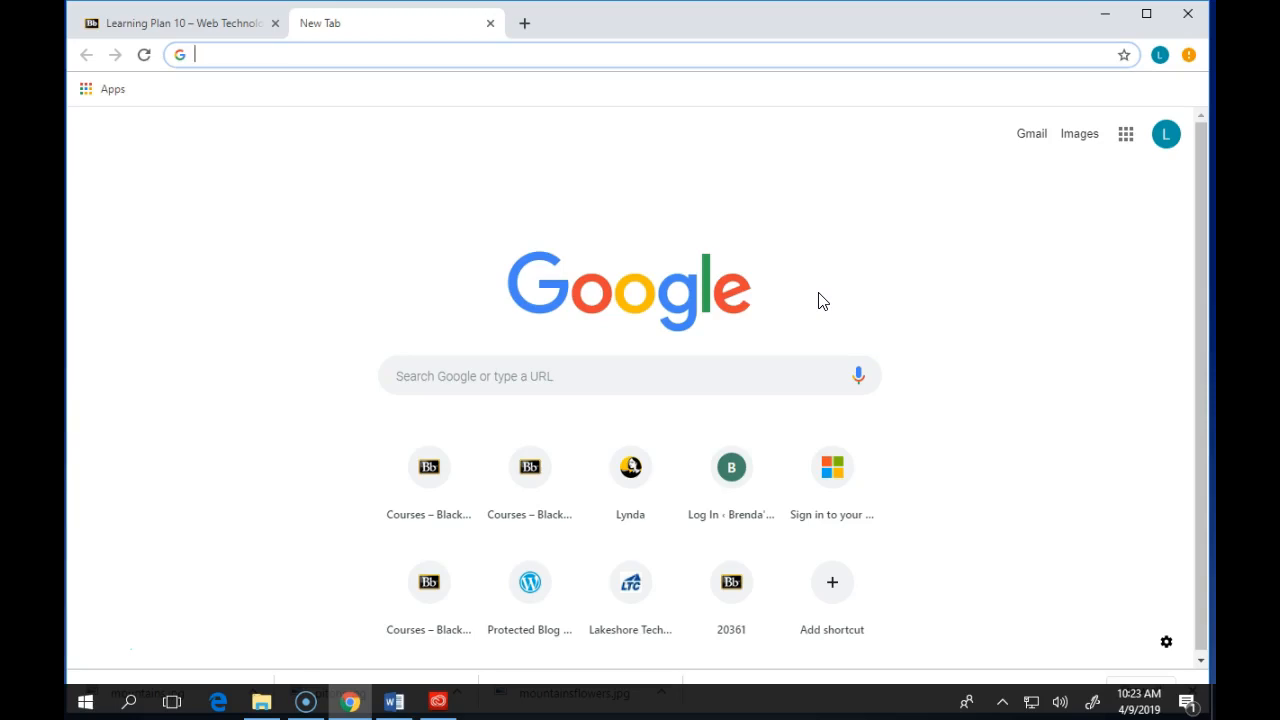
type("i")
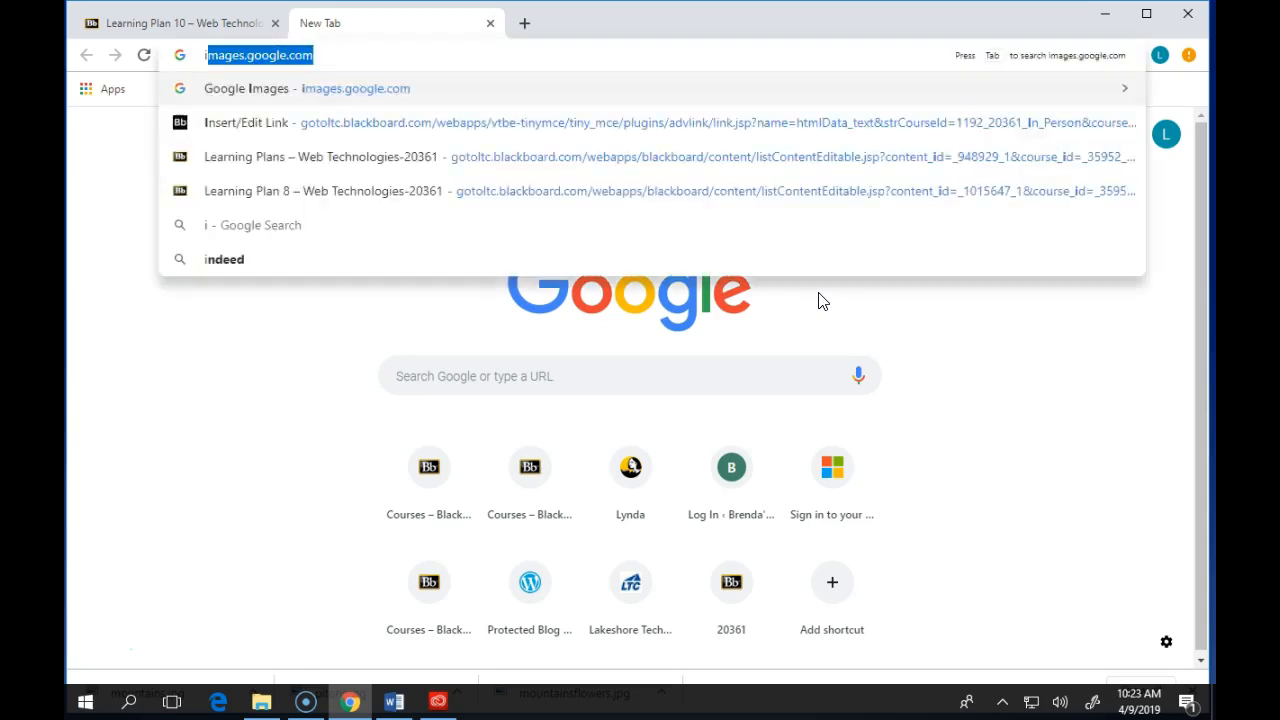
type("contact.com")
key("Return")
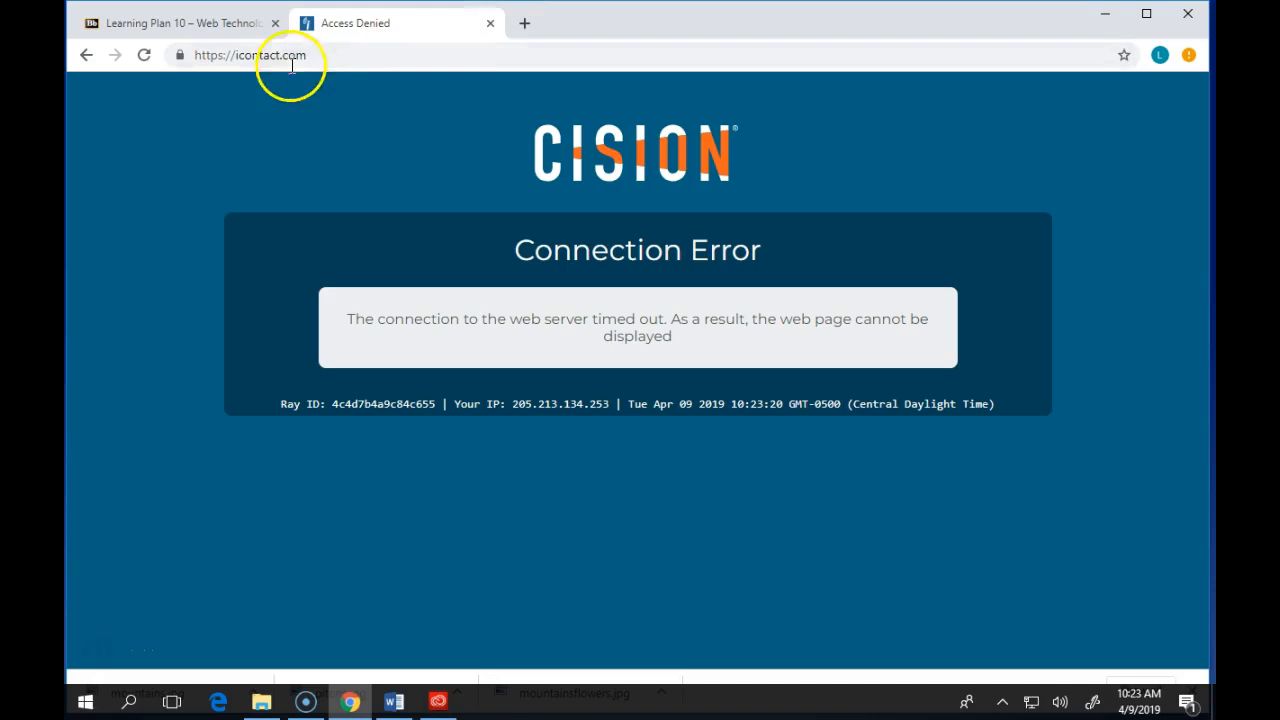
left_click(247, 57)
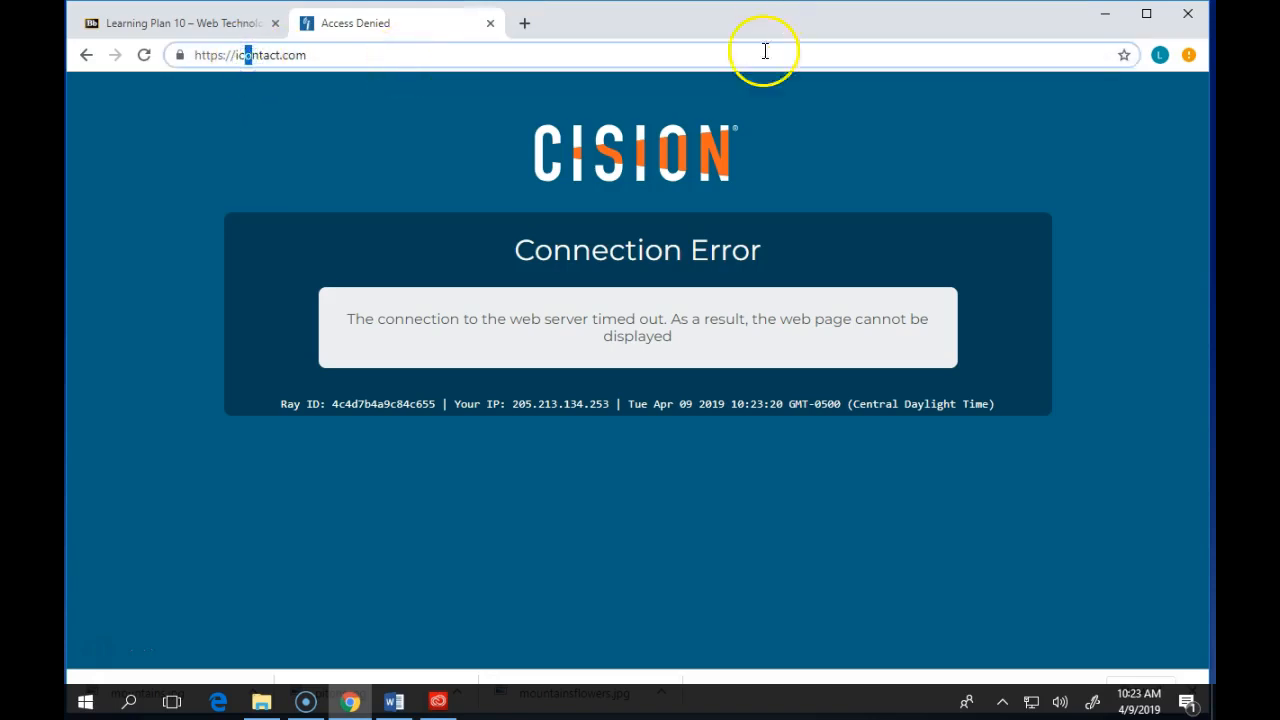
left_click_drag(306, 57, 250, 60)
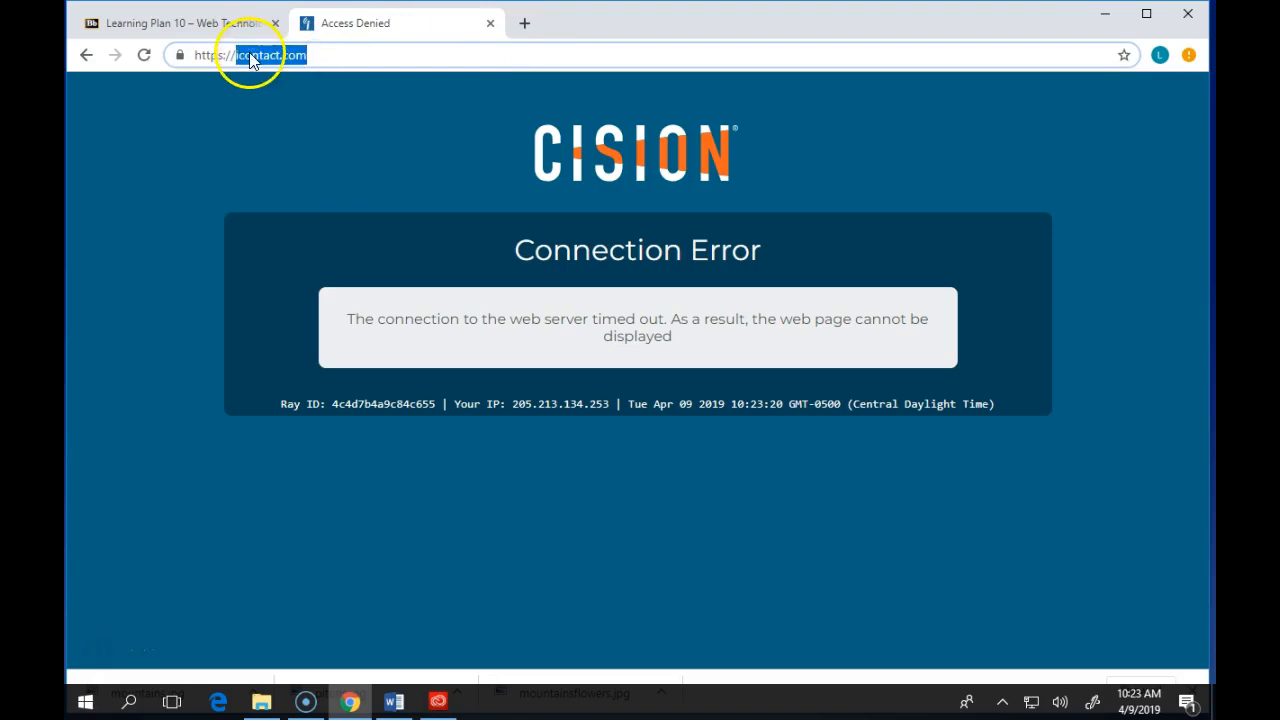
type("www.icontact.com")
key("Return")
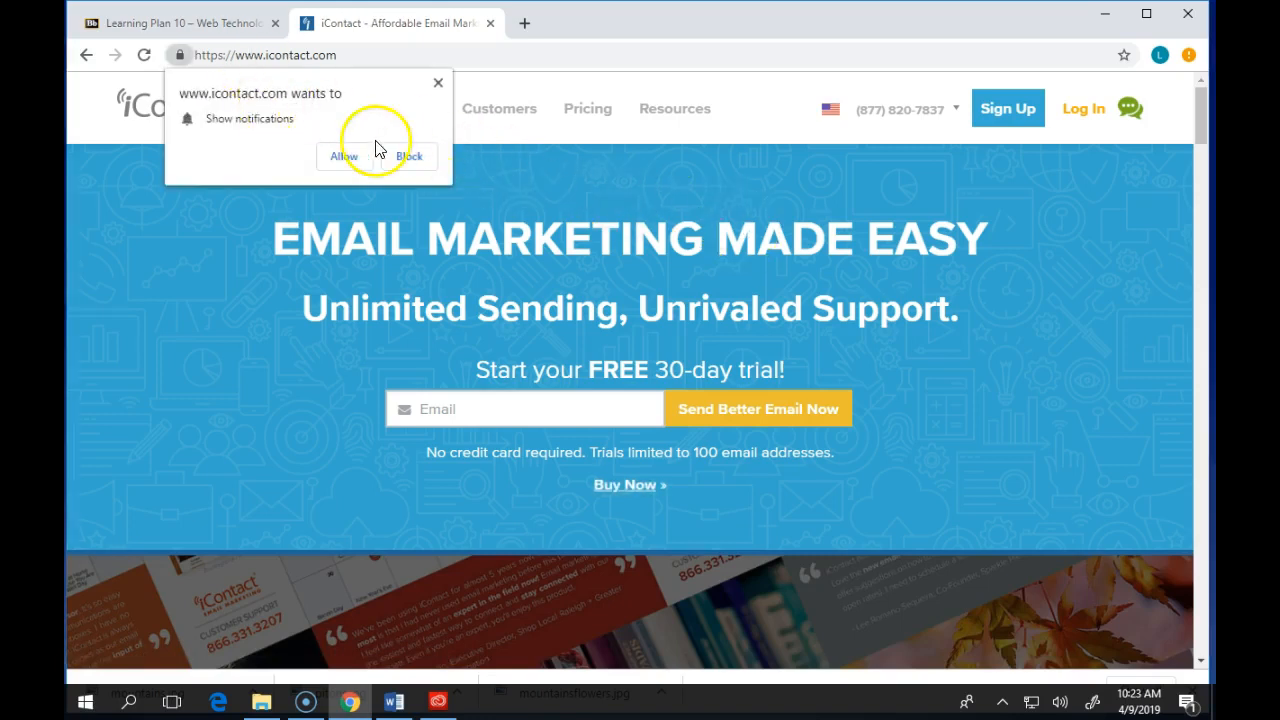
- Block the iContact site's notification request
left_click(408, 160)
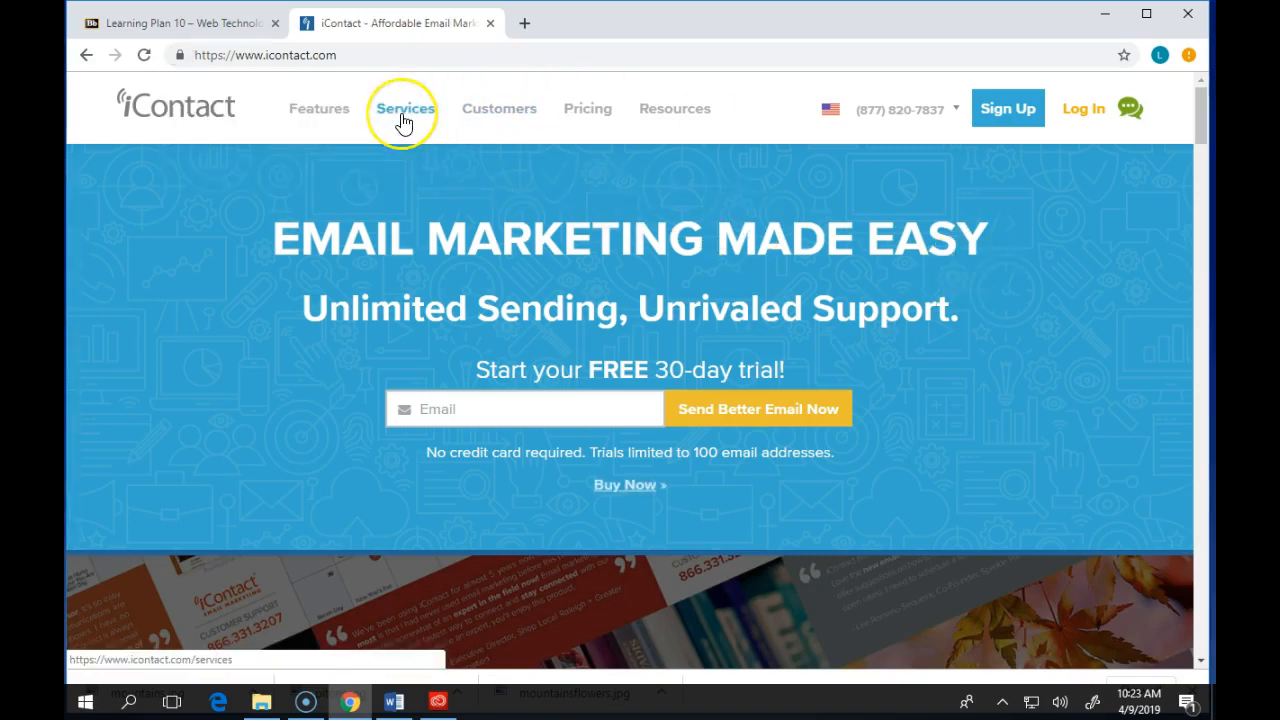
mouse_move(403, 121)
left_click(500, 116)
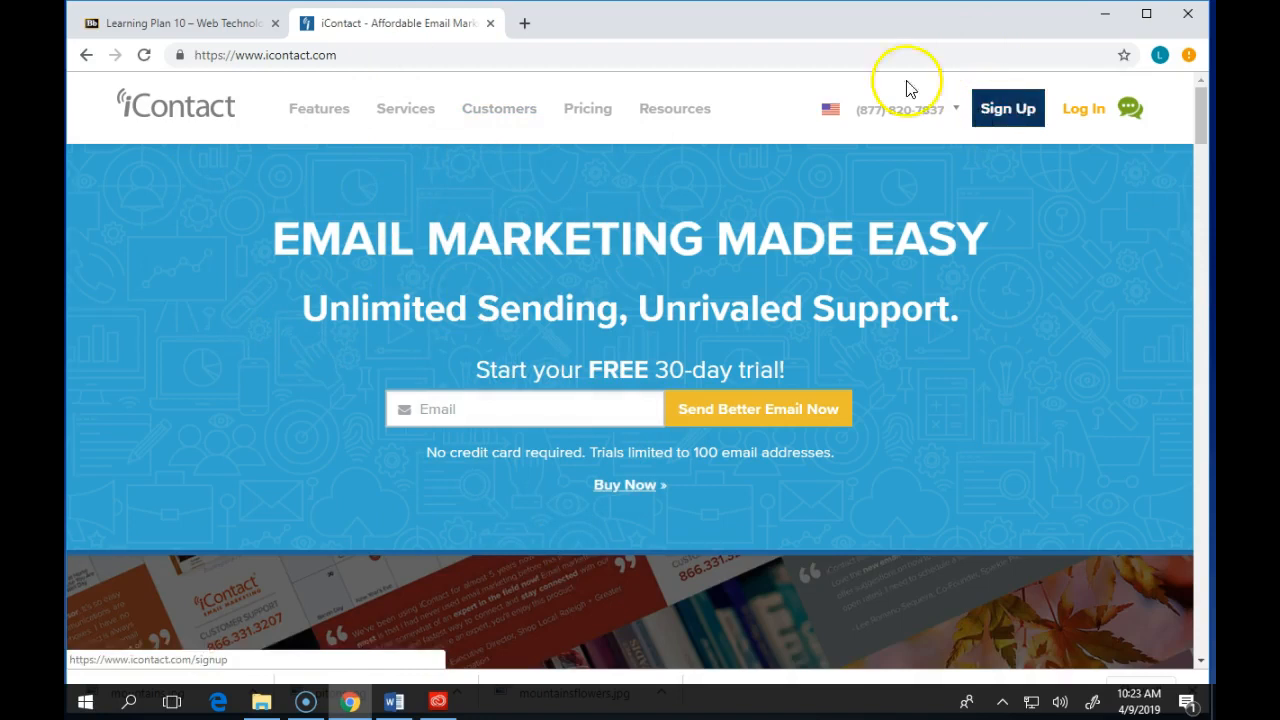
- Open another new tab and go to constantcontact.com
left_click(524, 23)
type("contstan")
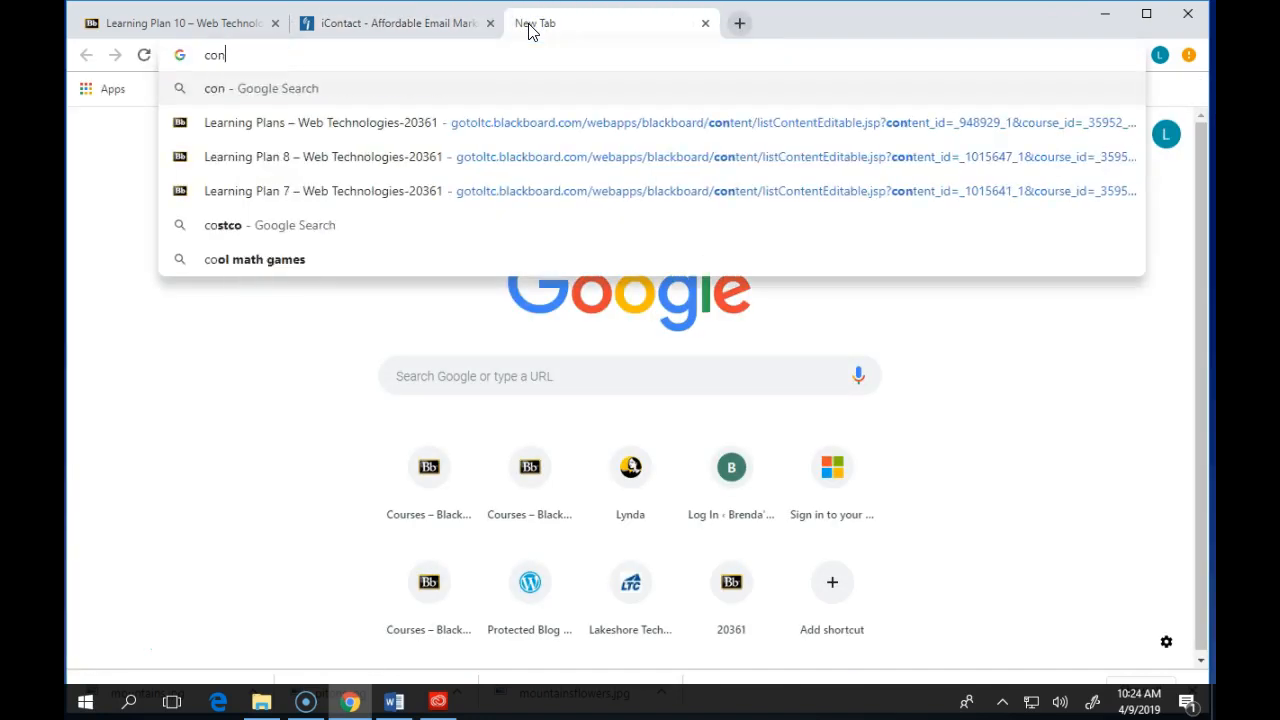
key("BackSpace")
key("BackSpace")
key("BackSpace")
key("BackSpace")
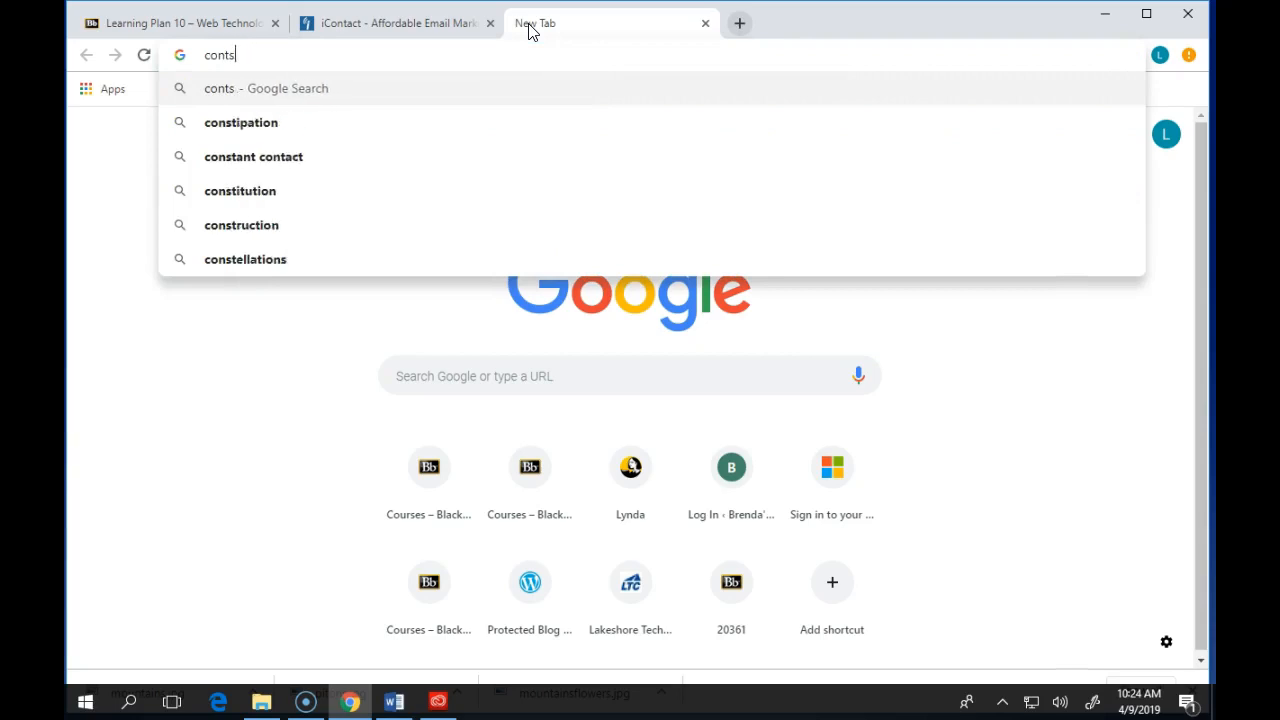
key("BackSpace")
type("stan")
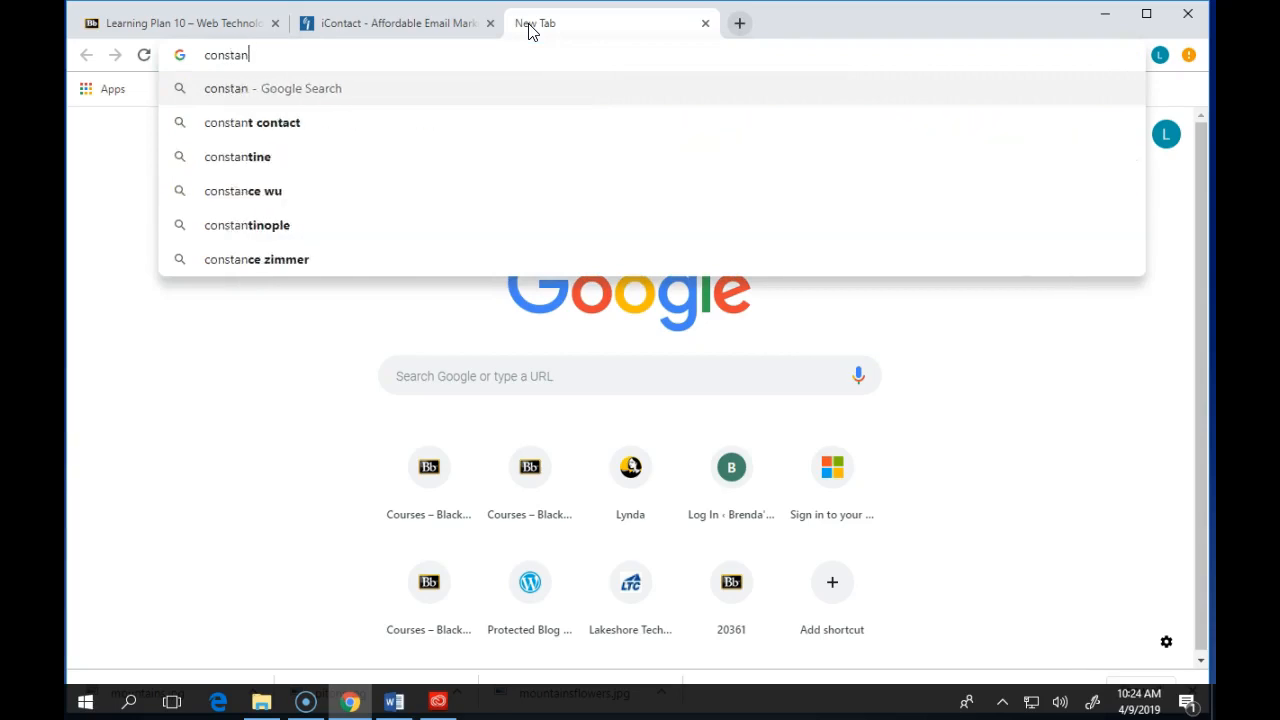
type("tcontact.com")
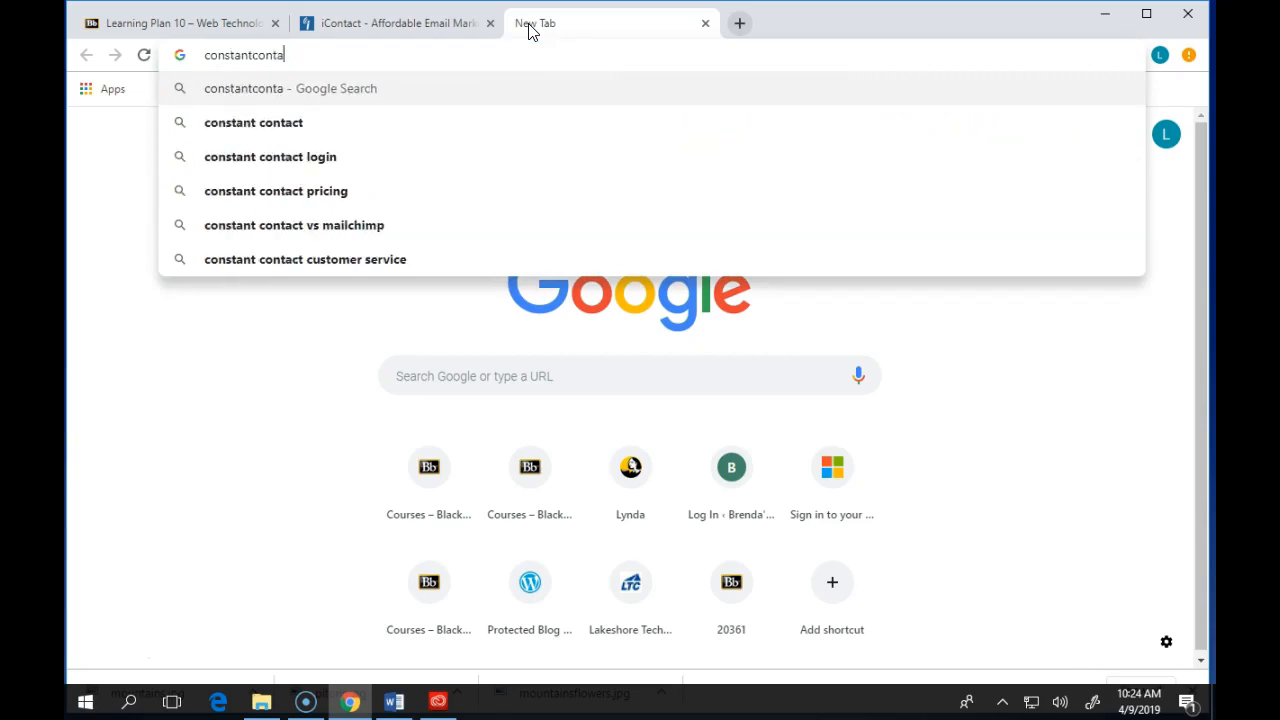
key("Return")
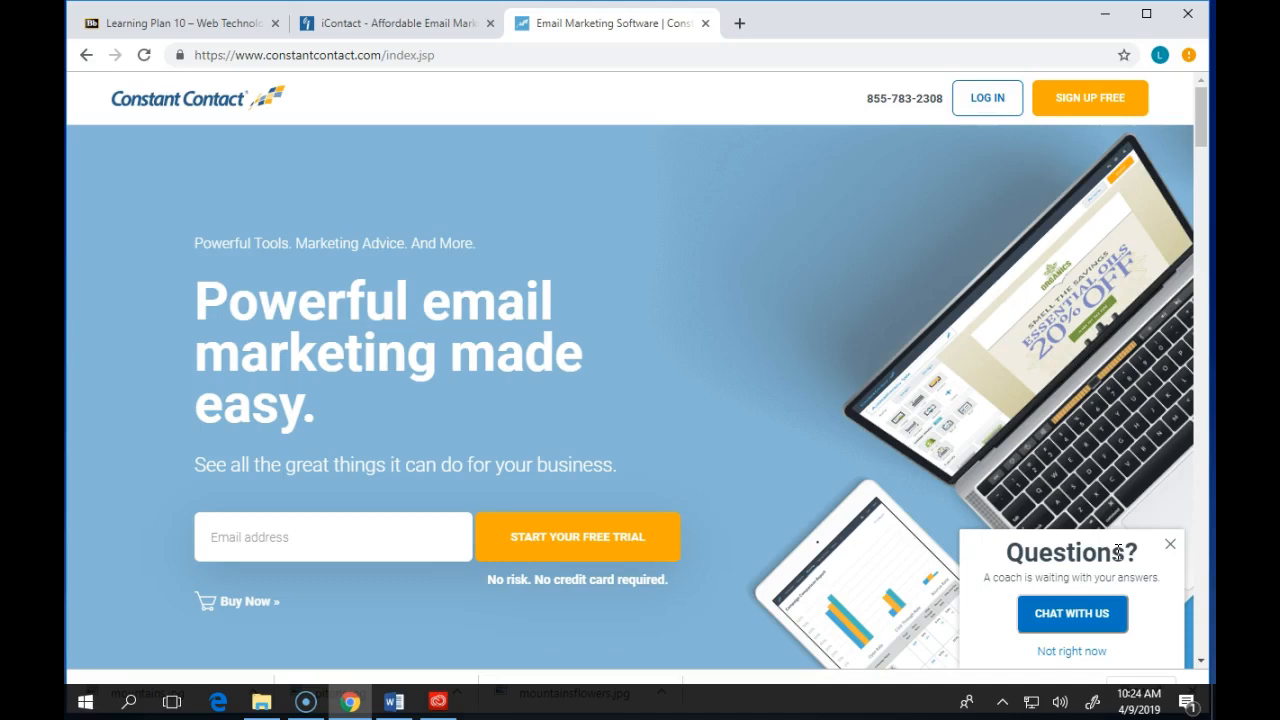
scroll(761, 289, "down", 3)
scroll(758, 295, "up", 3)
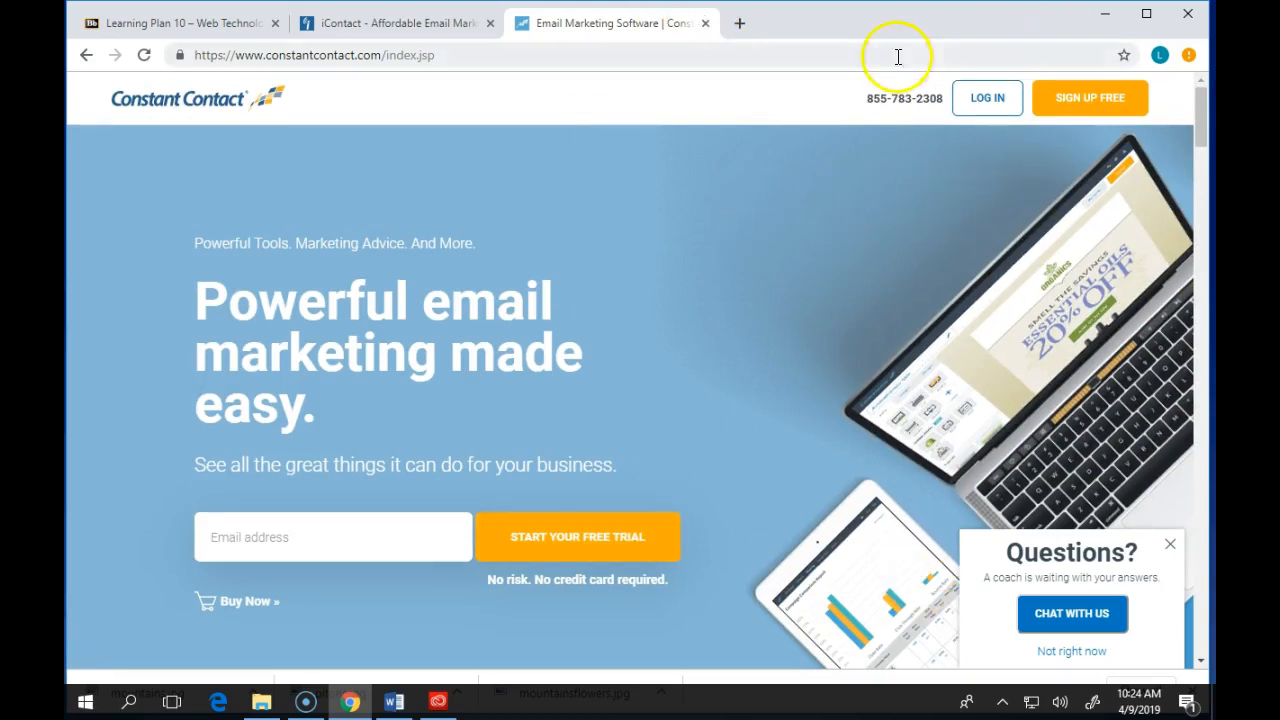
- Open a new tab and go to mailchimp.com
left_click(740, 23)
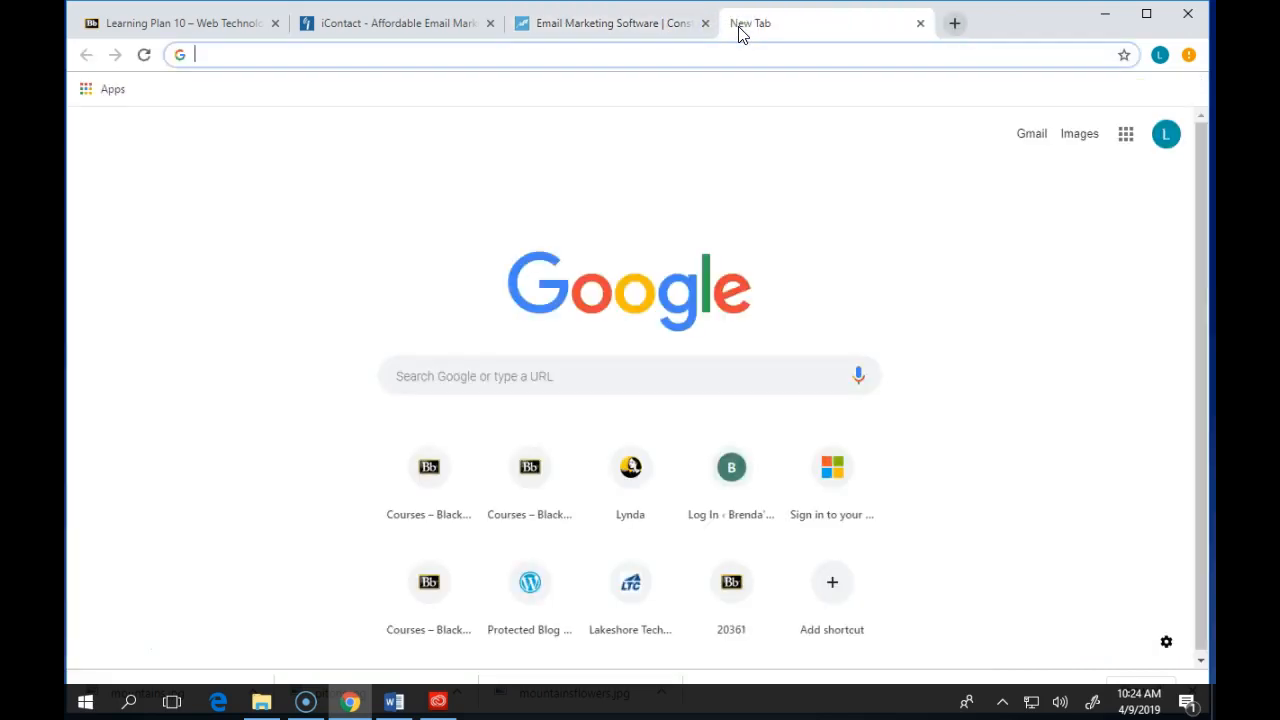
type("mailchimp")
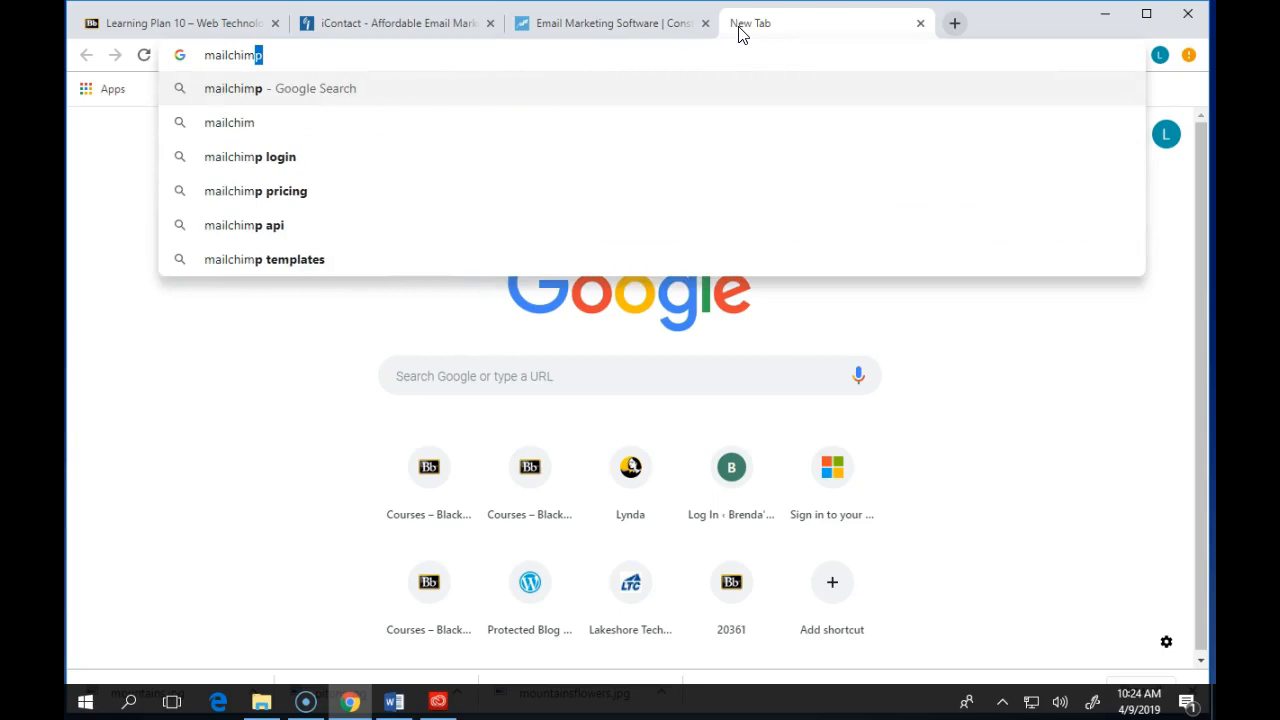
type(".com")
key("Return")
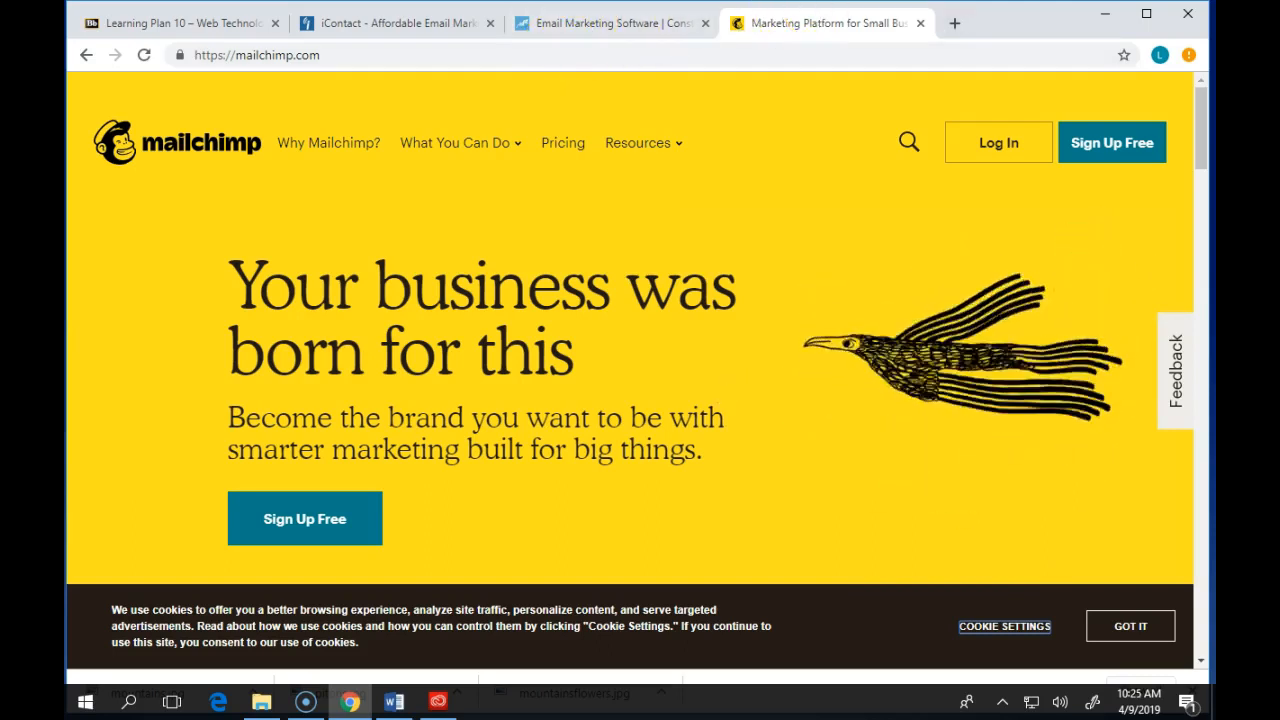
- Open Mailchimp's Pricing page and review the Pro, Grow and Free plans
left_click(551, 146)
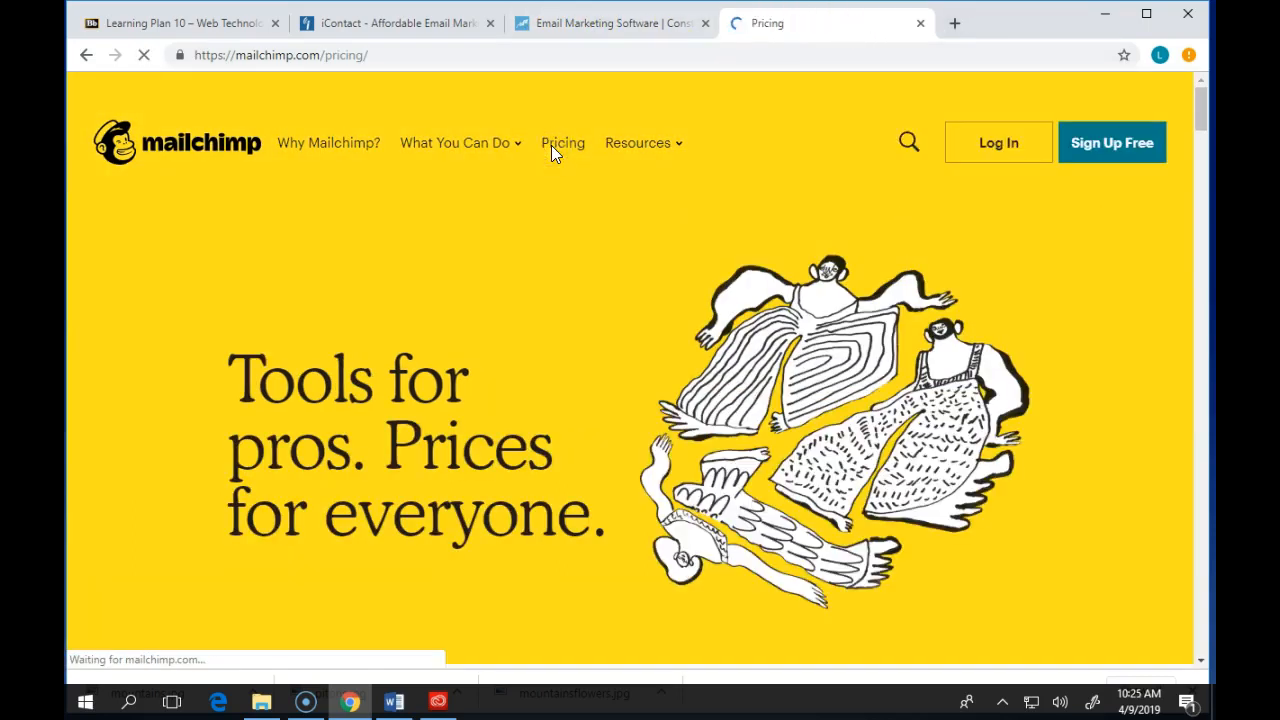
scroll(640, 320, "down", 6)
scroll(374, 423, "down", 2)
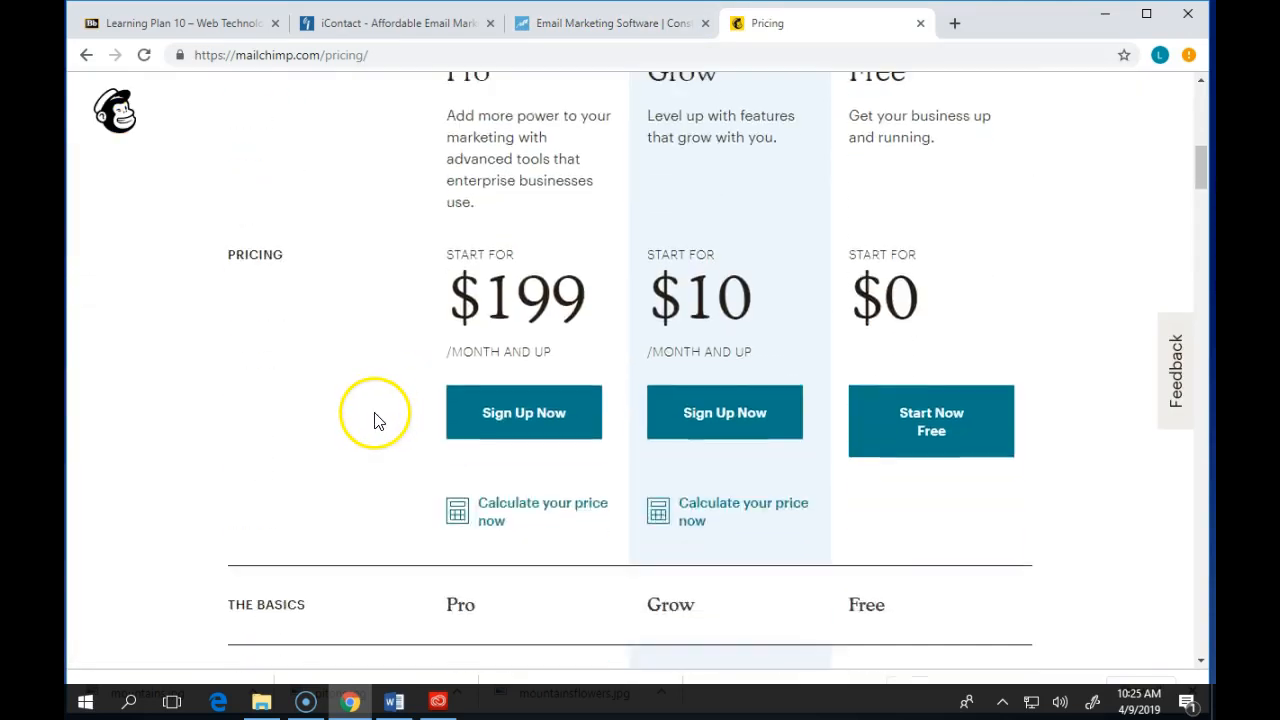
scroll(970, 387, "up", 3)
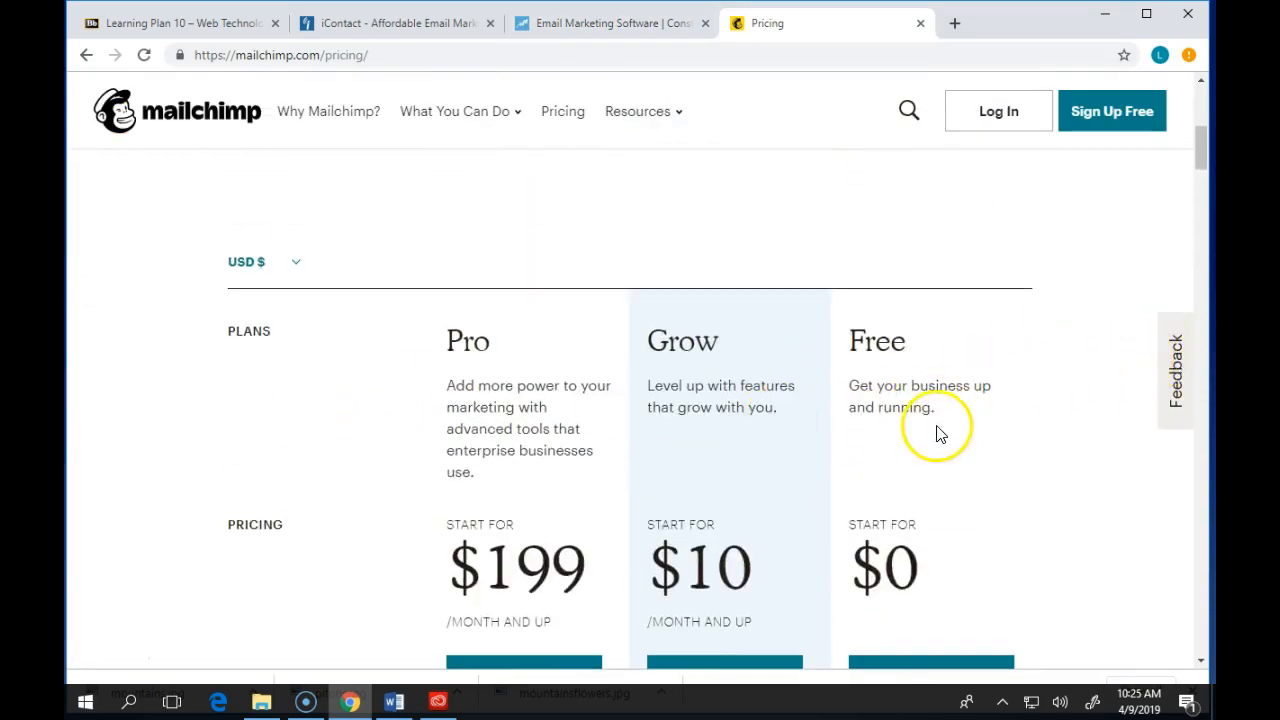
scroll(934, 436, "down", 2)
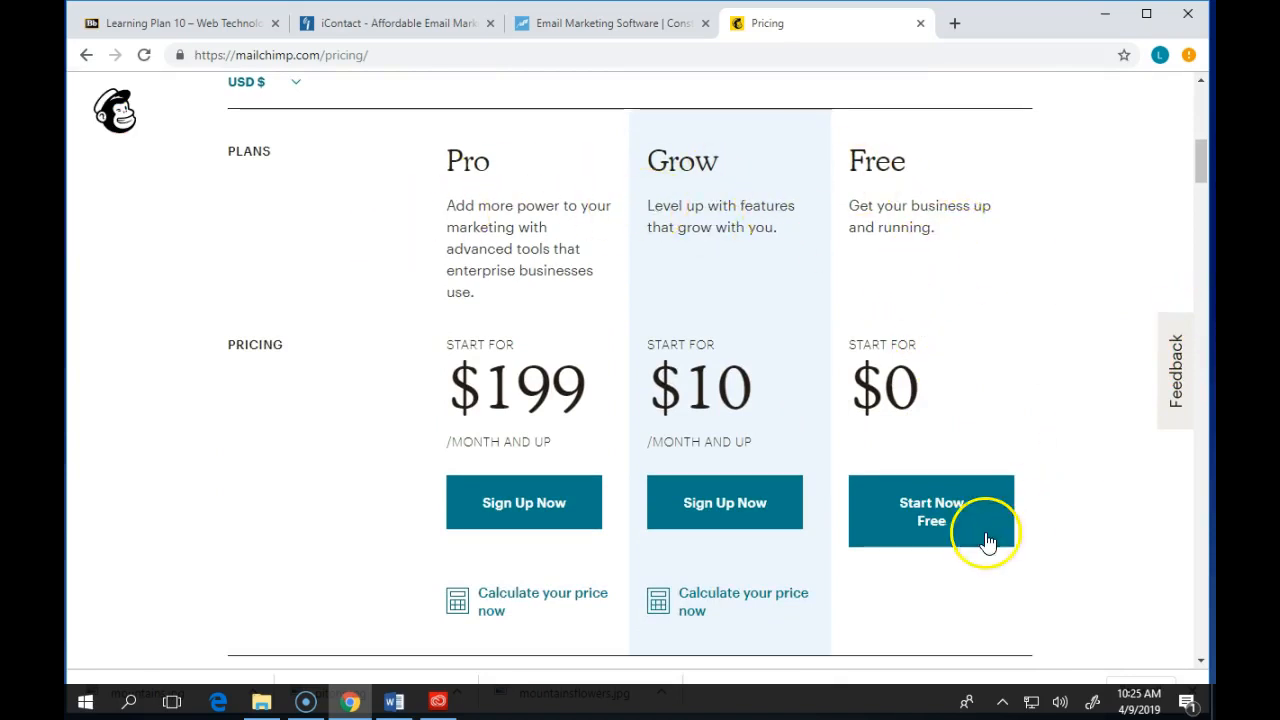
scroll(985, 565, "up", 3)
scroll(985, 565, "up", 5)
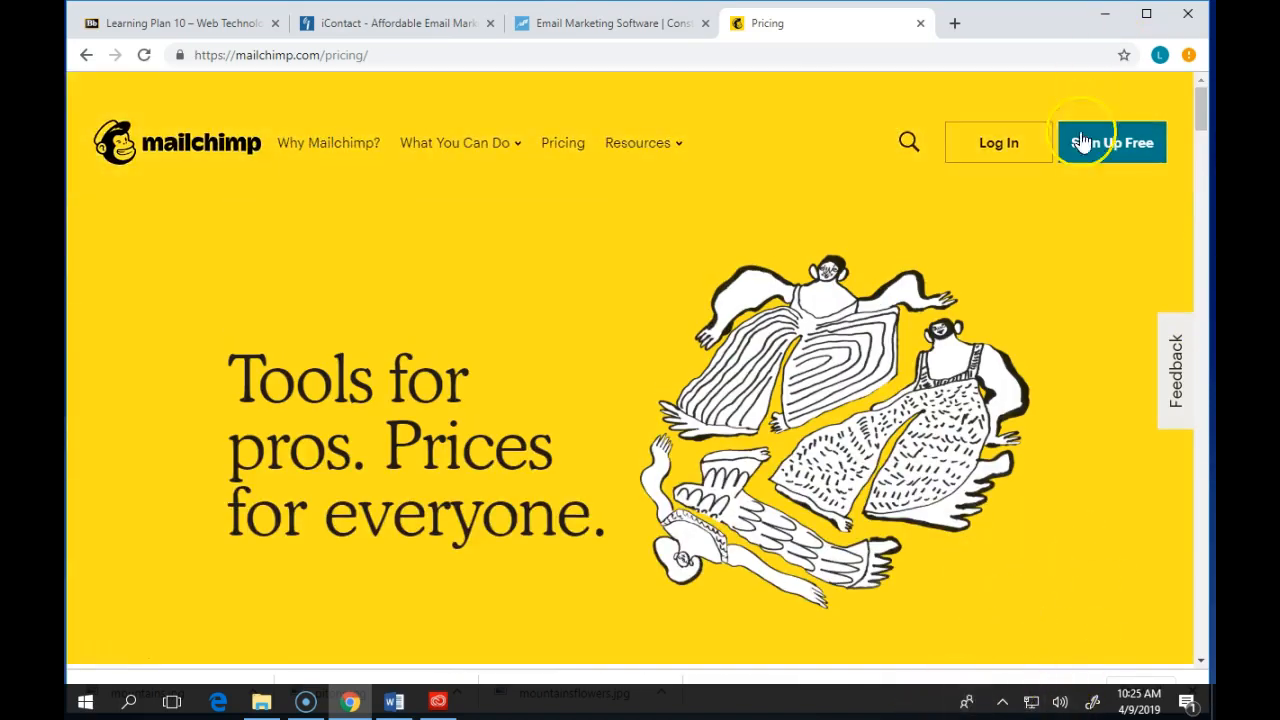
- Start the free Mailchimp sign-up and fill in the email field with the user's email address
left_click(1143, 147)
left_click(531, 343)
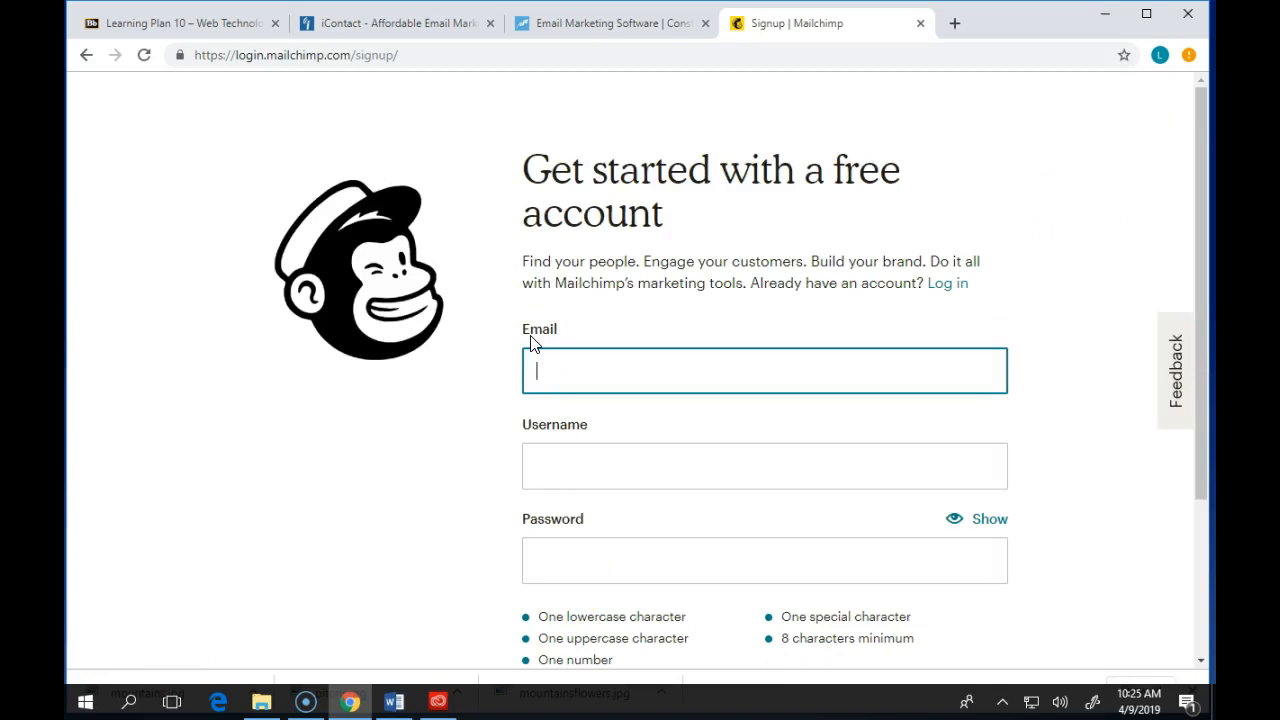
type("br")
key("BackSpace")
key("BackSpace")
key("BackSpace")
type("2019")
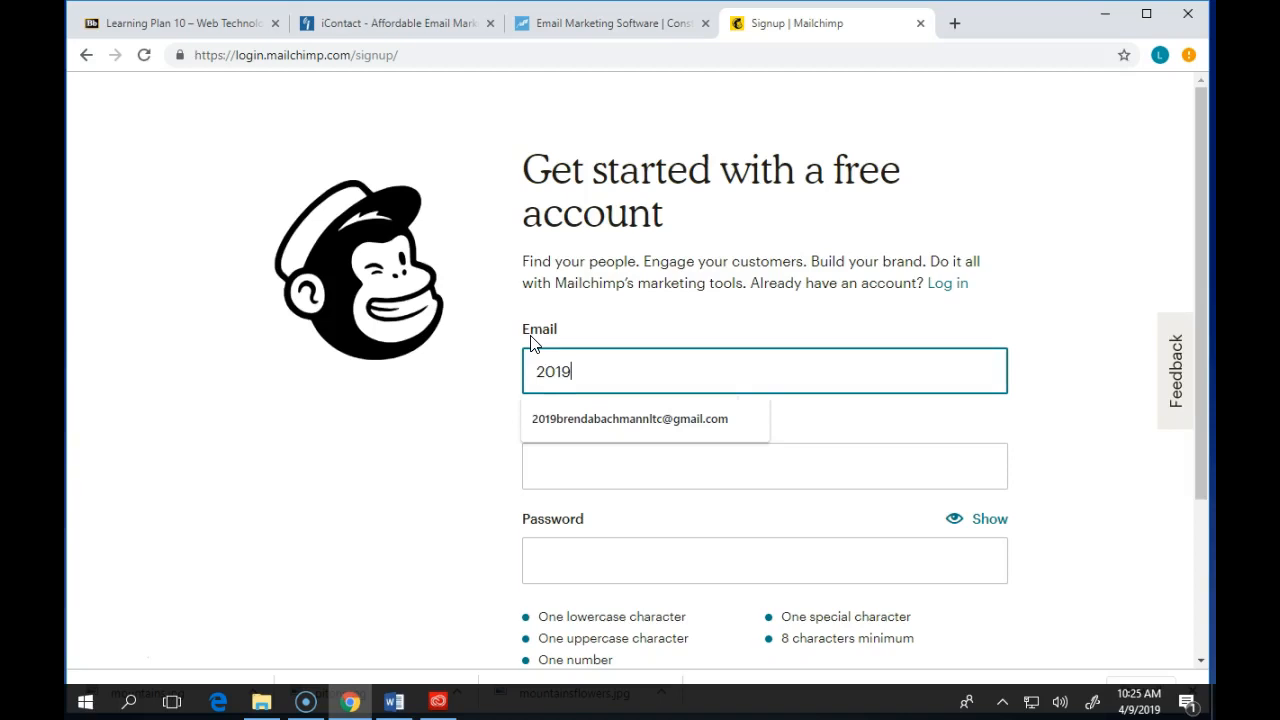
key("Down")
key("Return")
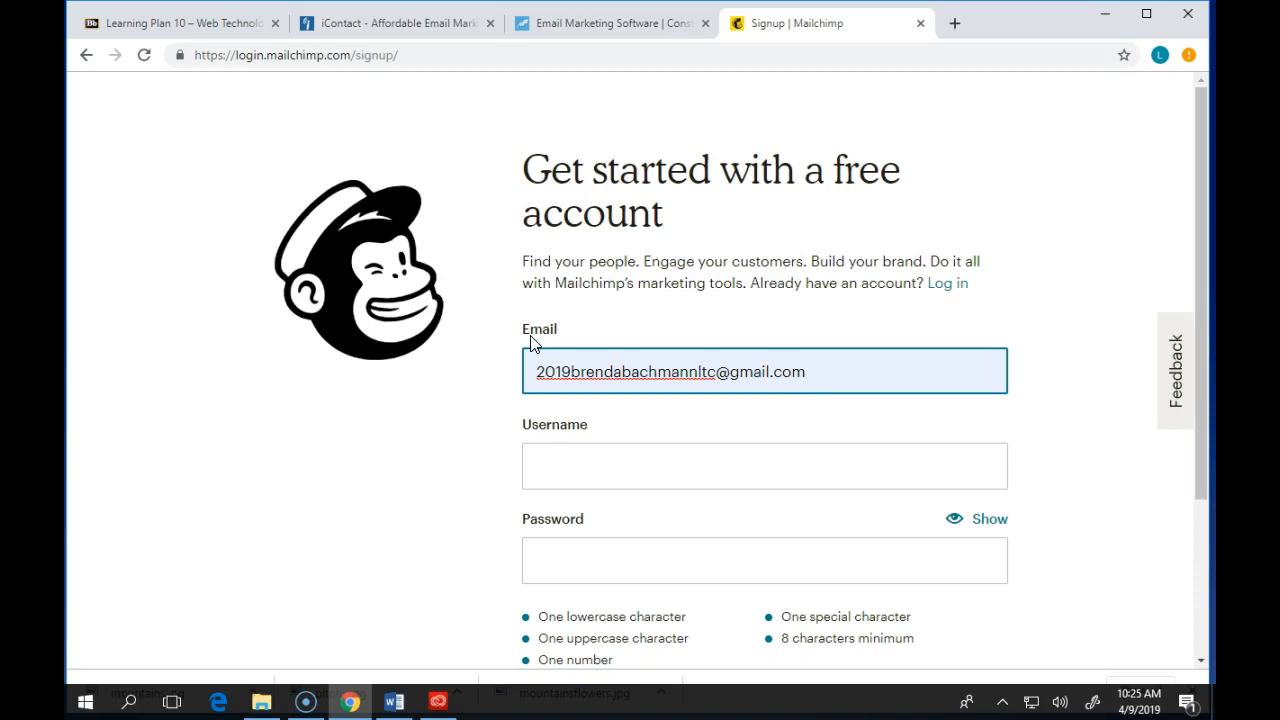
- Fill in the username with the suggested account username and move to the password field
left_click(675, 465)
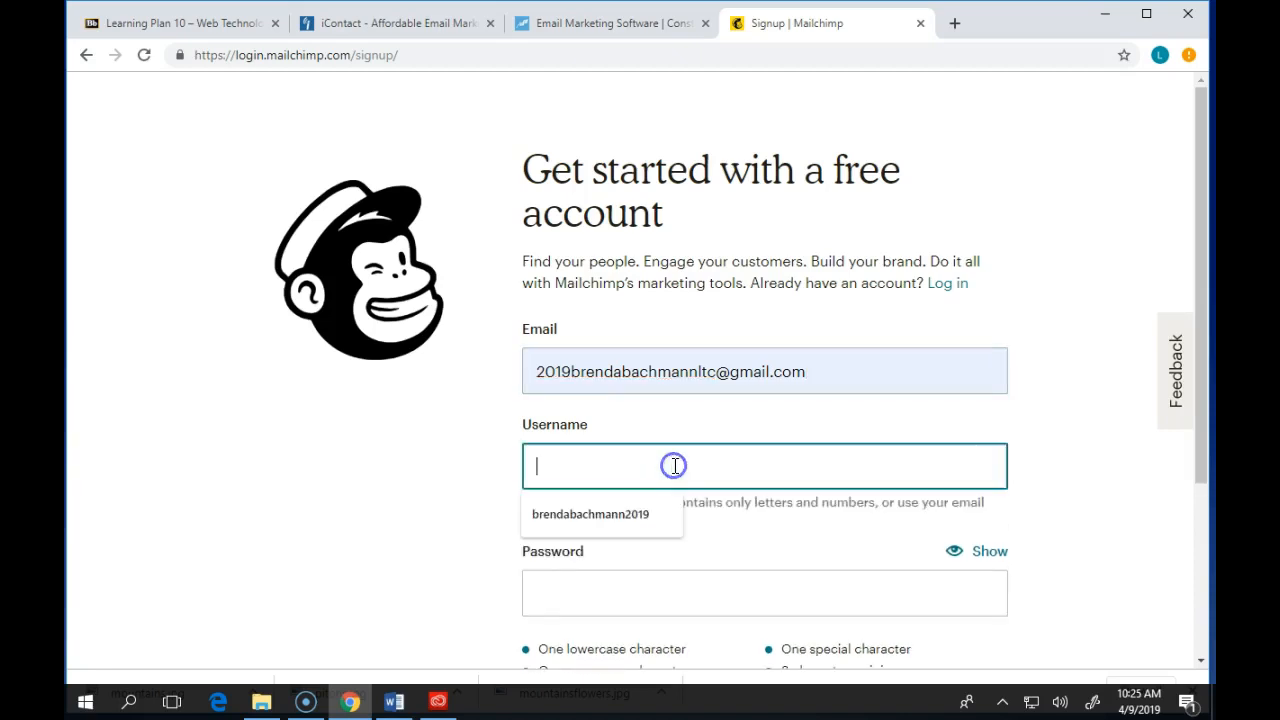
key("Down")
key("Return")
key("Tab")
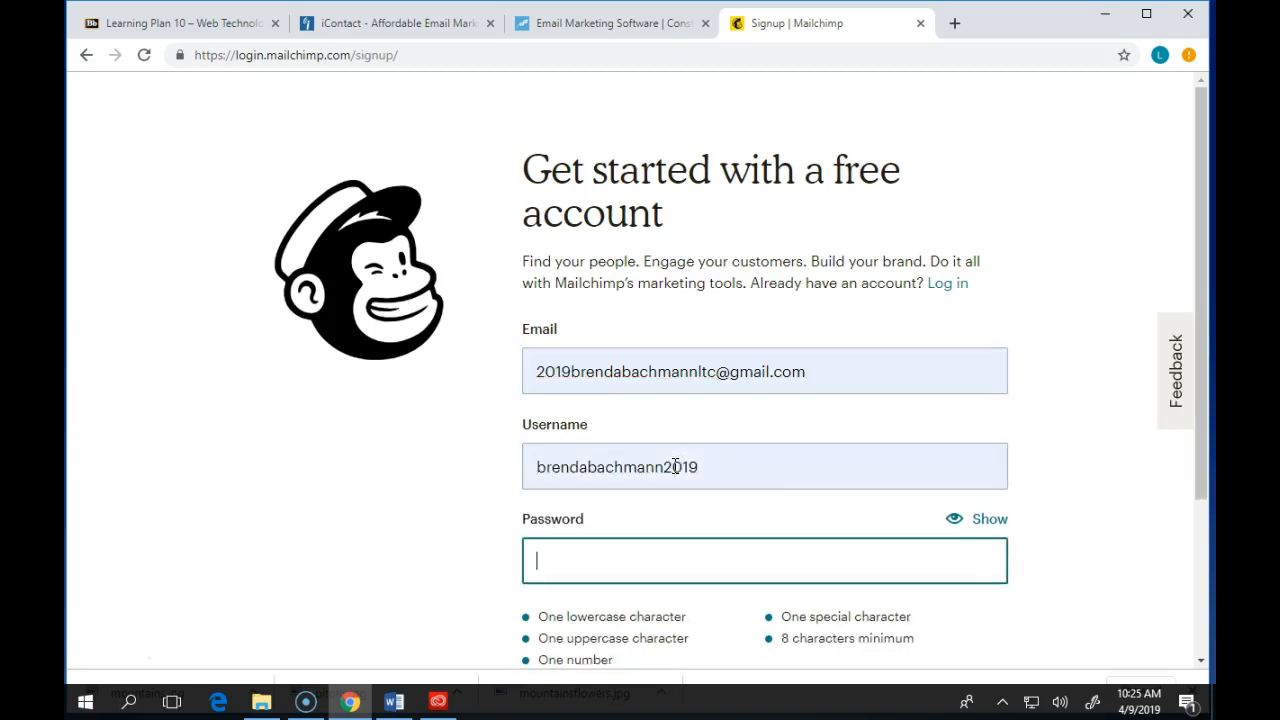
- Enter the account password and submit the sign-up form with Get Started!
type("••")
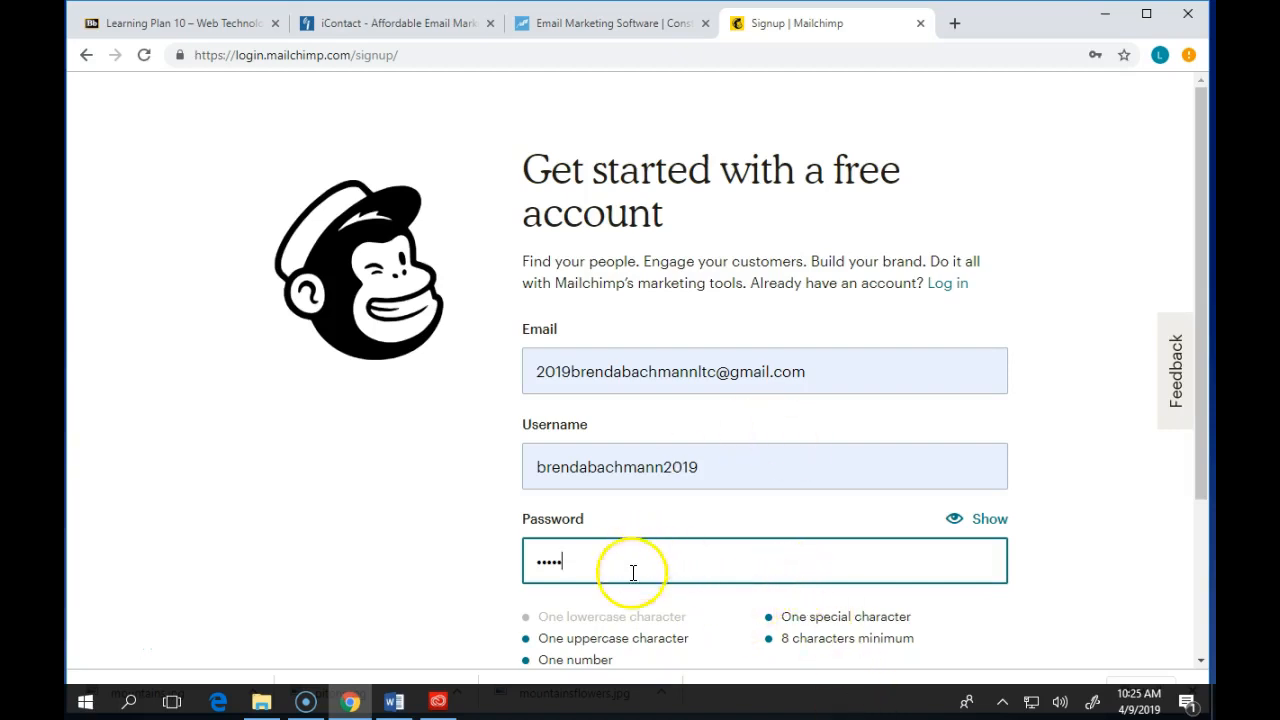
scroll(565, 475, "down", 1)
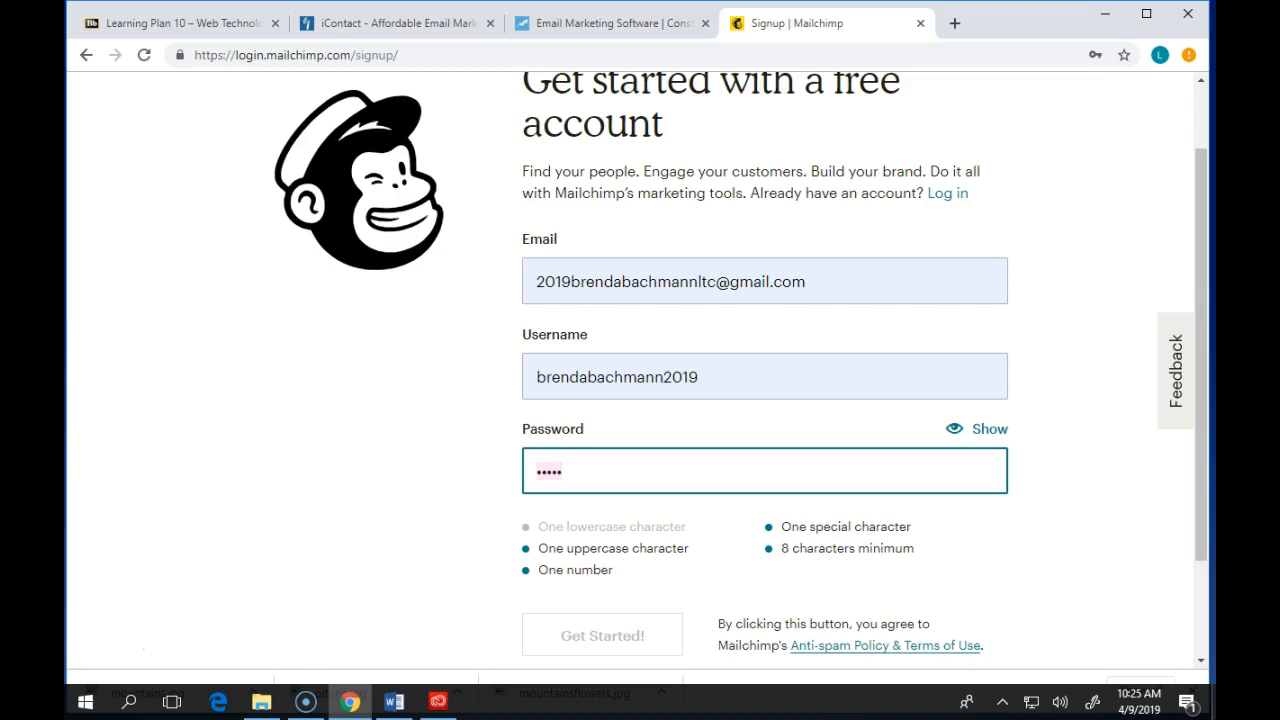
type("••")
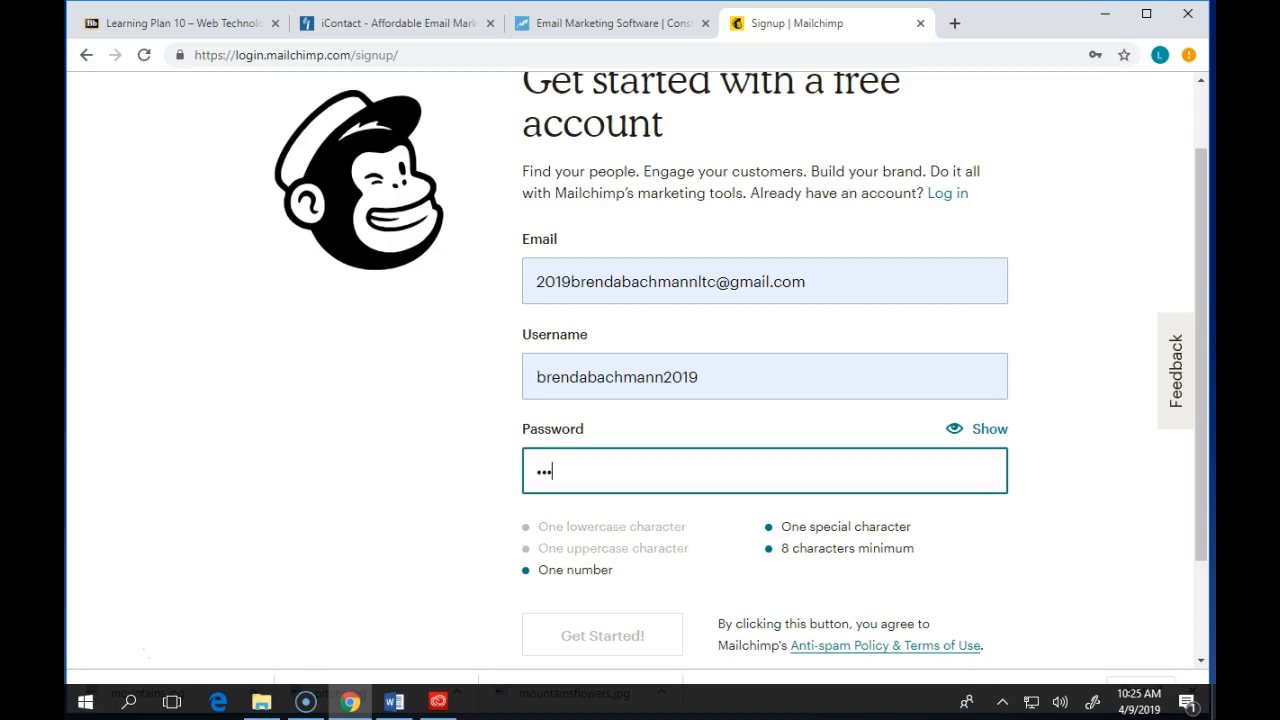
type("•••")
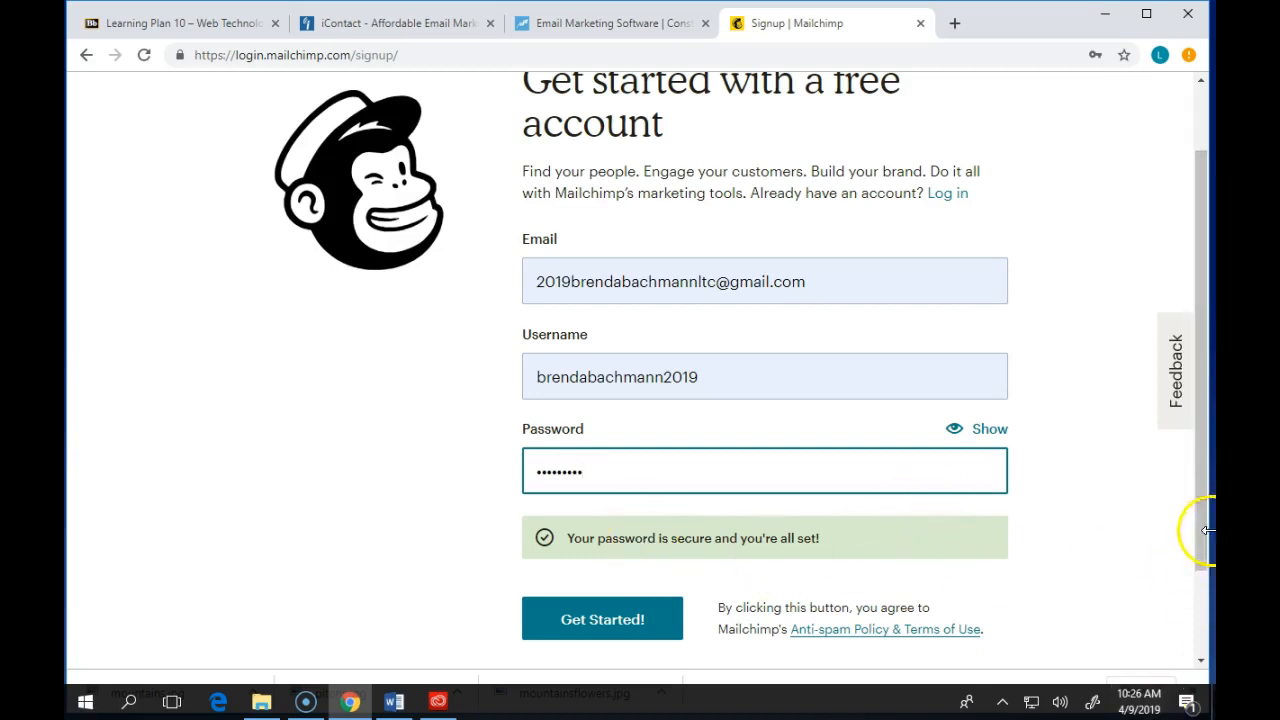
left_click(596, 619)
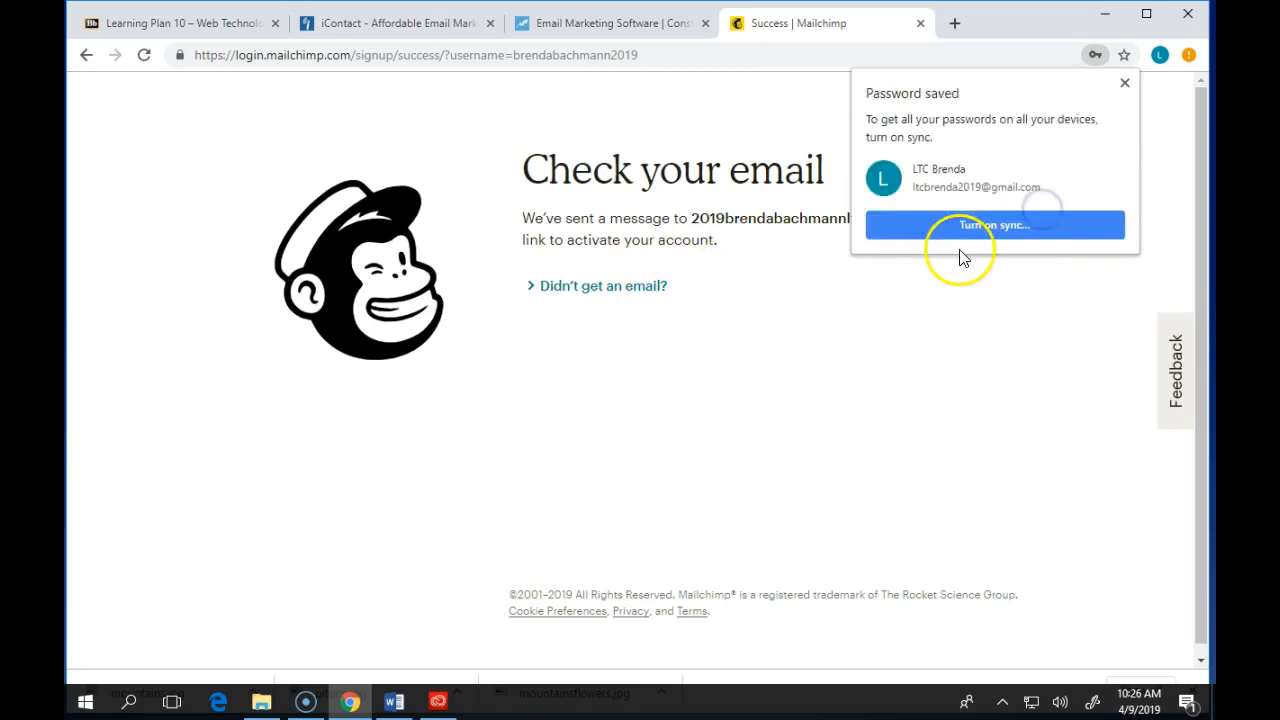
- Dismiss the password-saved prompt, open a new tab and show the Google account menu
left_click(1124, 80)
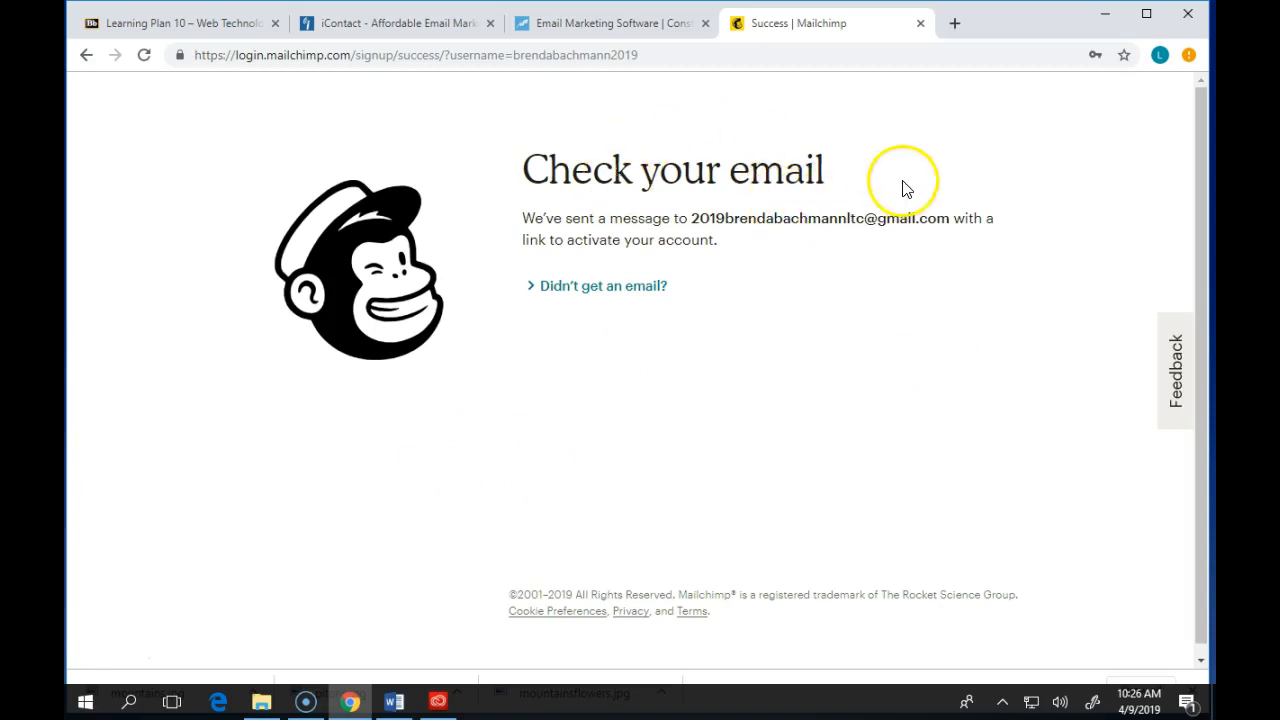
left_click(960, 24)
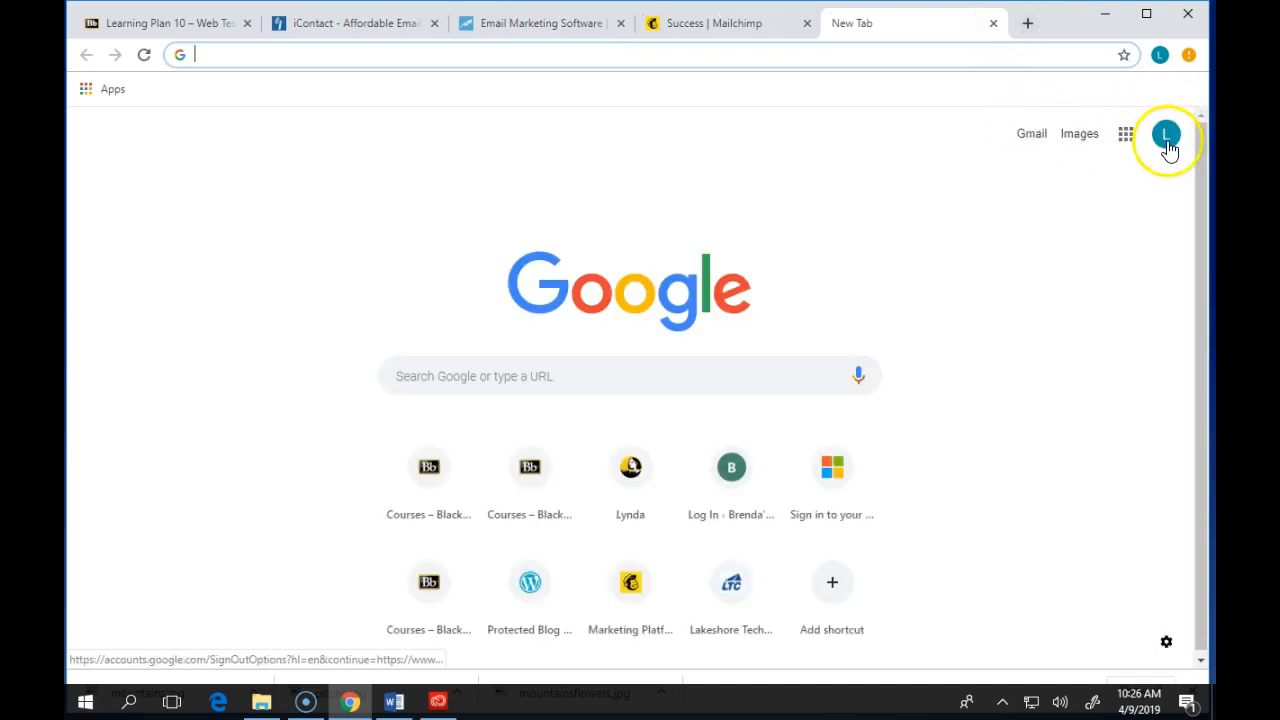
left_click(1168, 145)
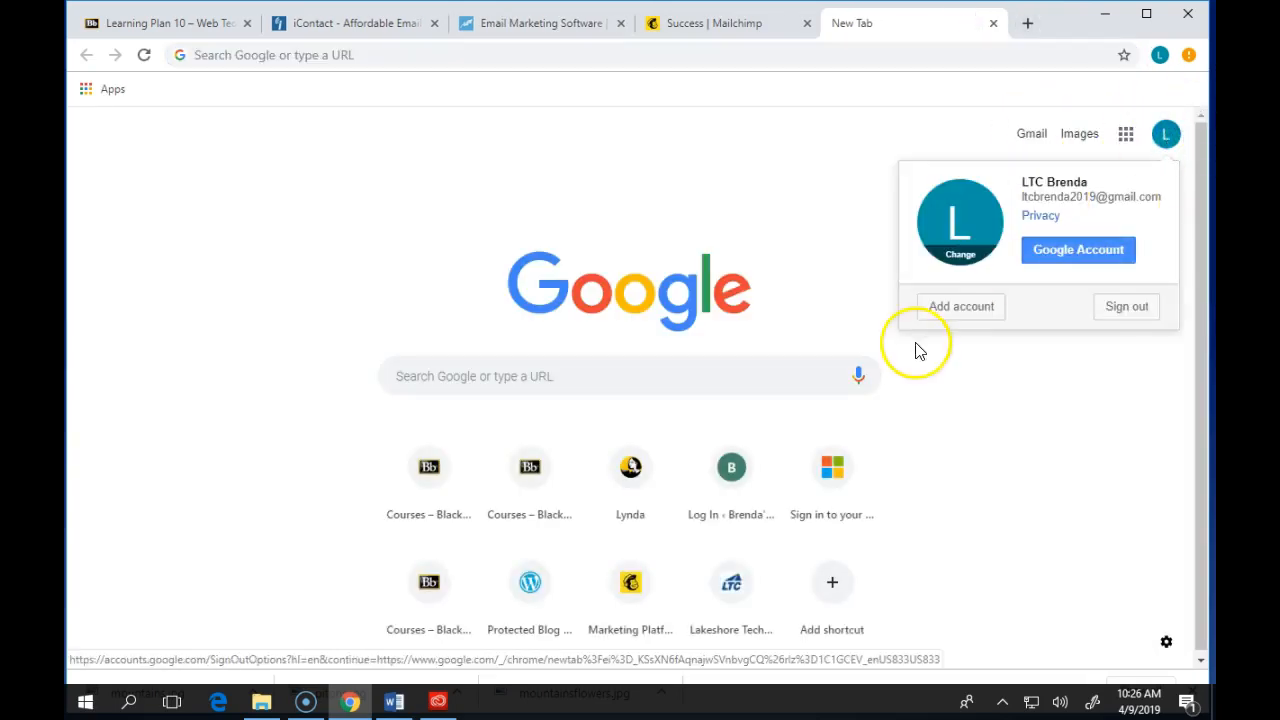
- Close the account menu, open Gmail and read the security alert message in the inbox
left_click(822, 166)
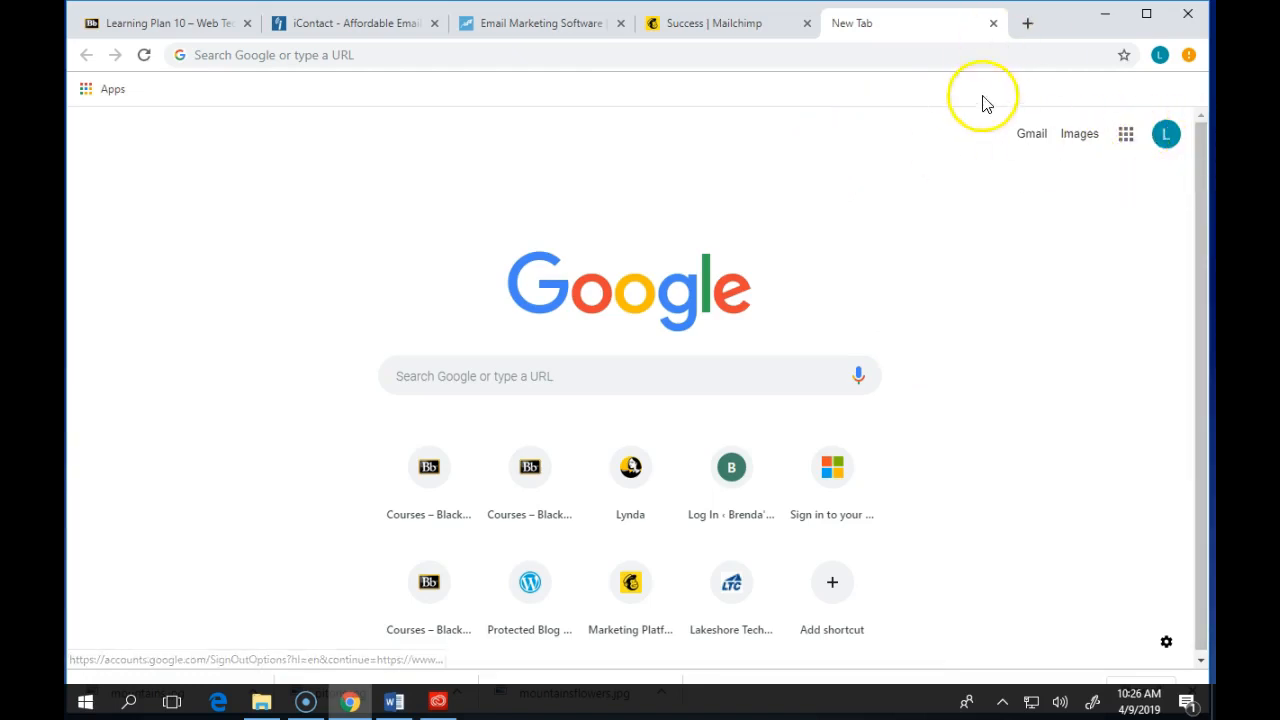
left_click(1031, 133)
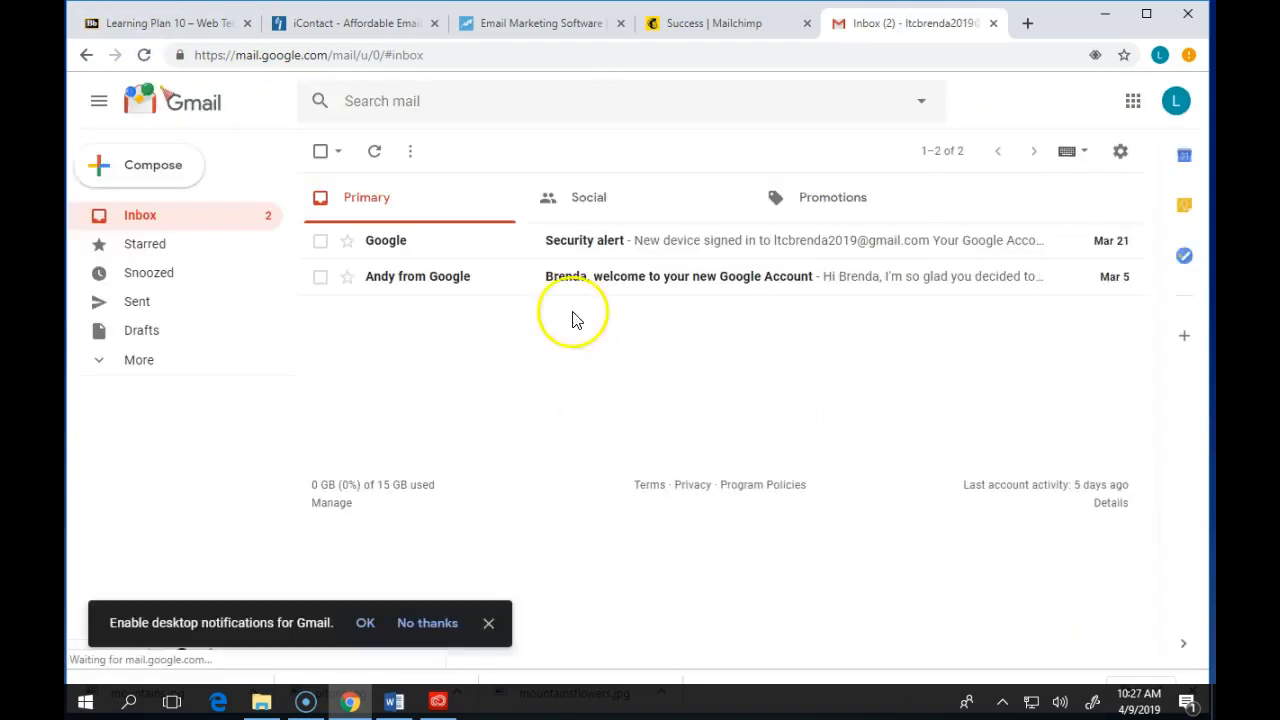
left_click(722, 246)
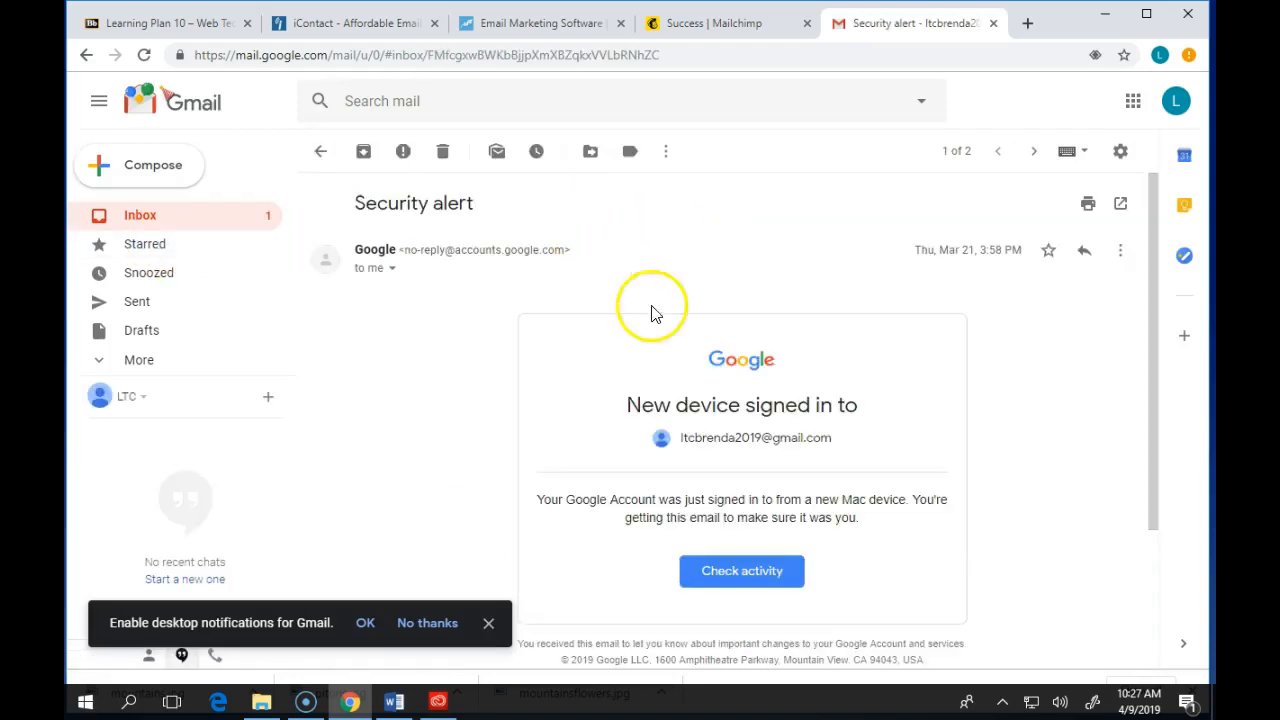
left_click(86, 55)
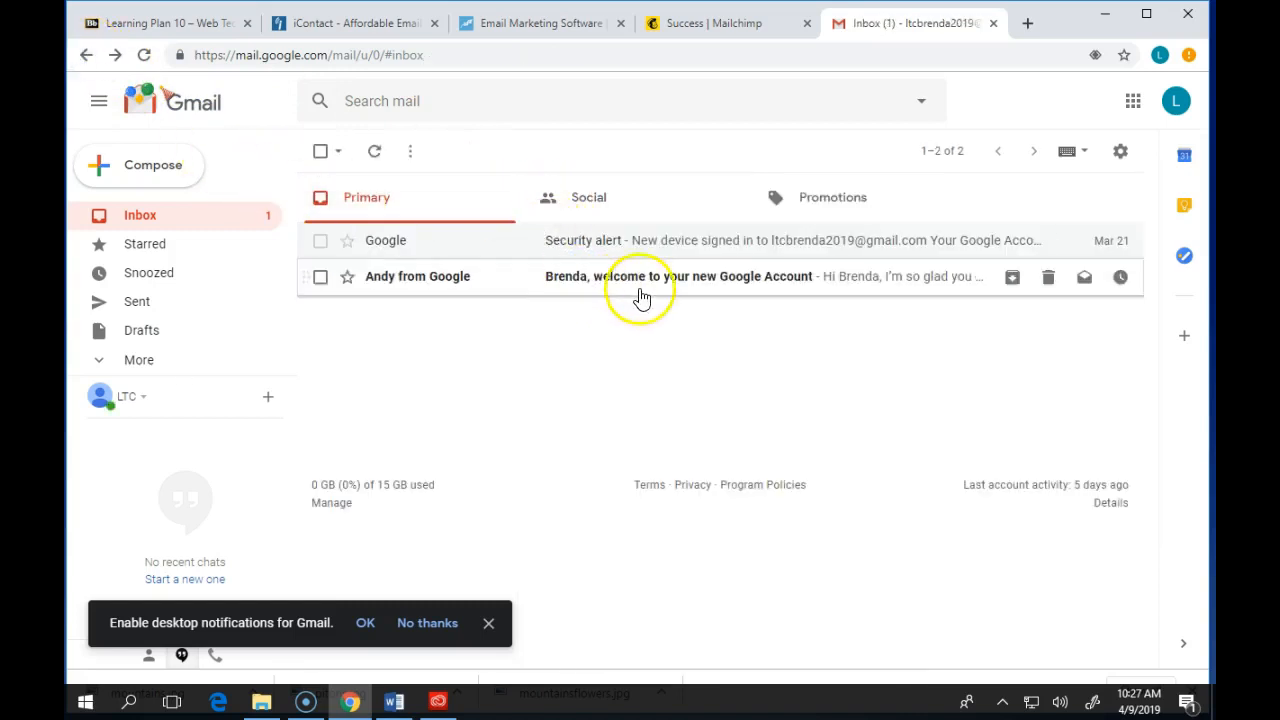
left_click(377, 168)
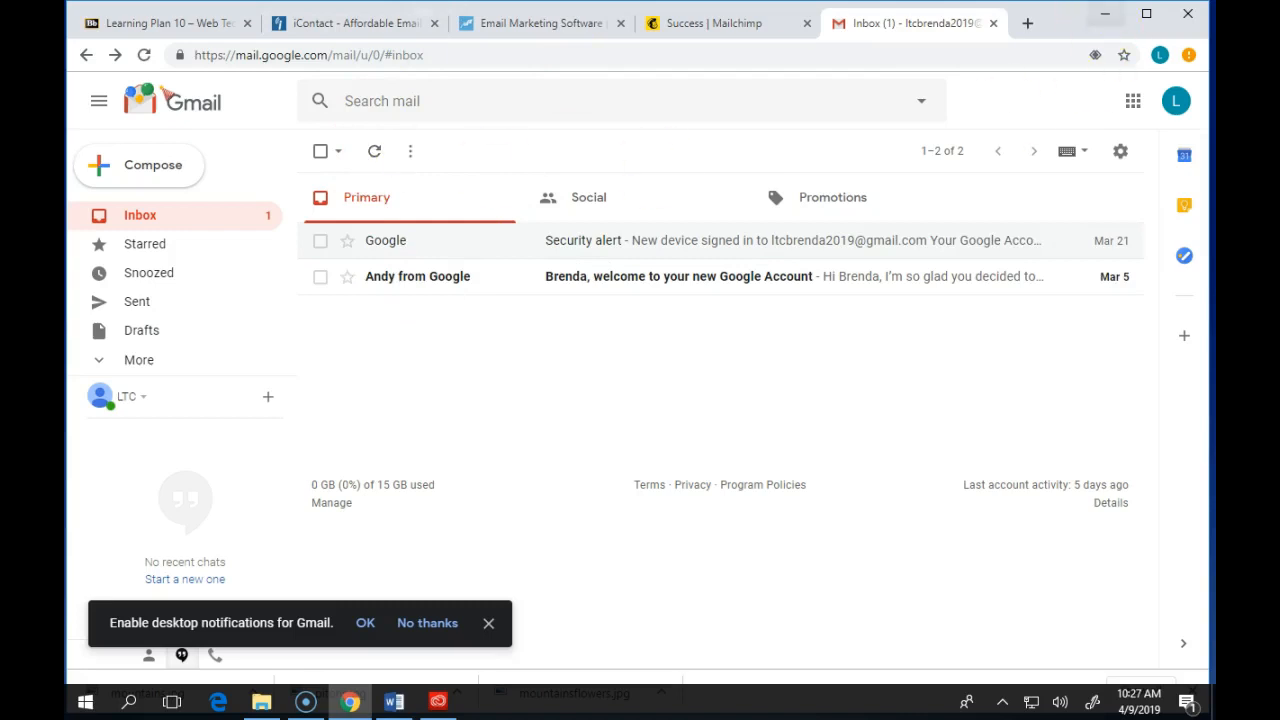
- Return to the Mailchimp confirmation page and expand the help on not getting an email
left_click(771, 24)
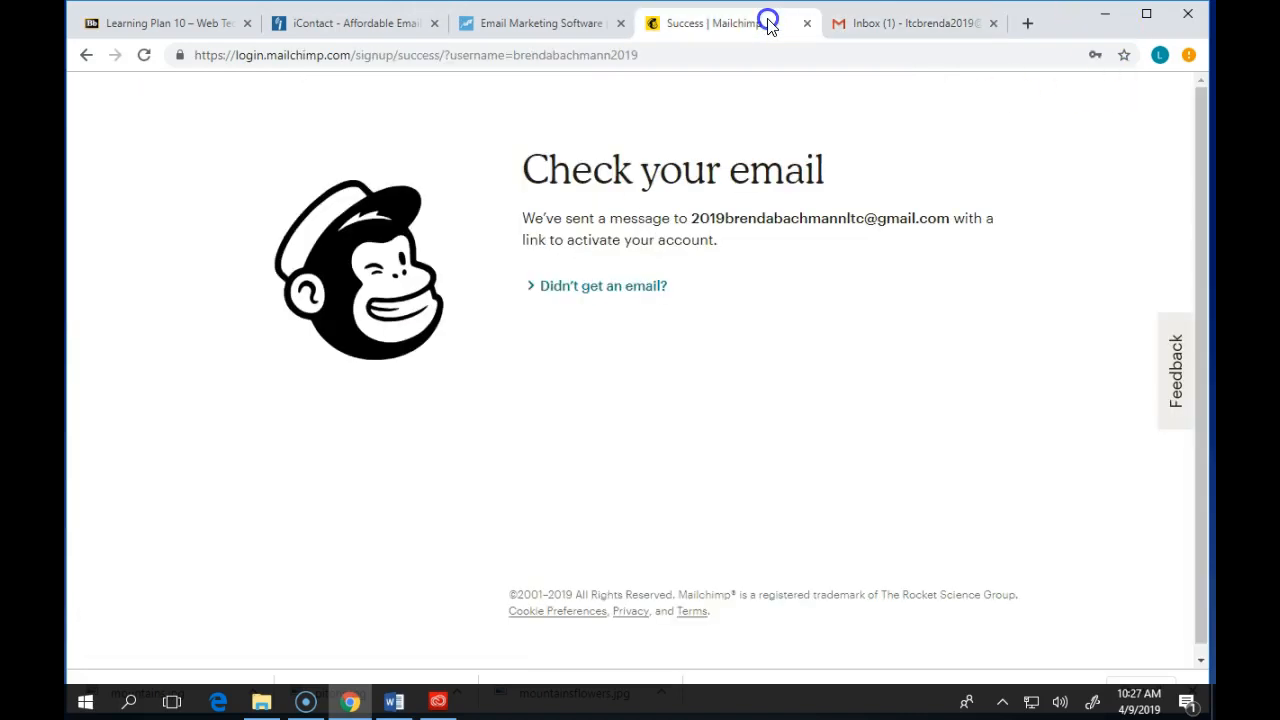
left_click(593, 285)
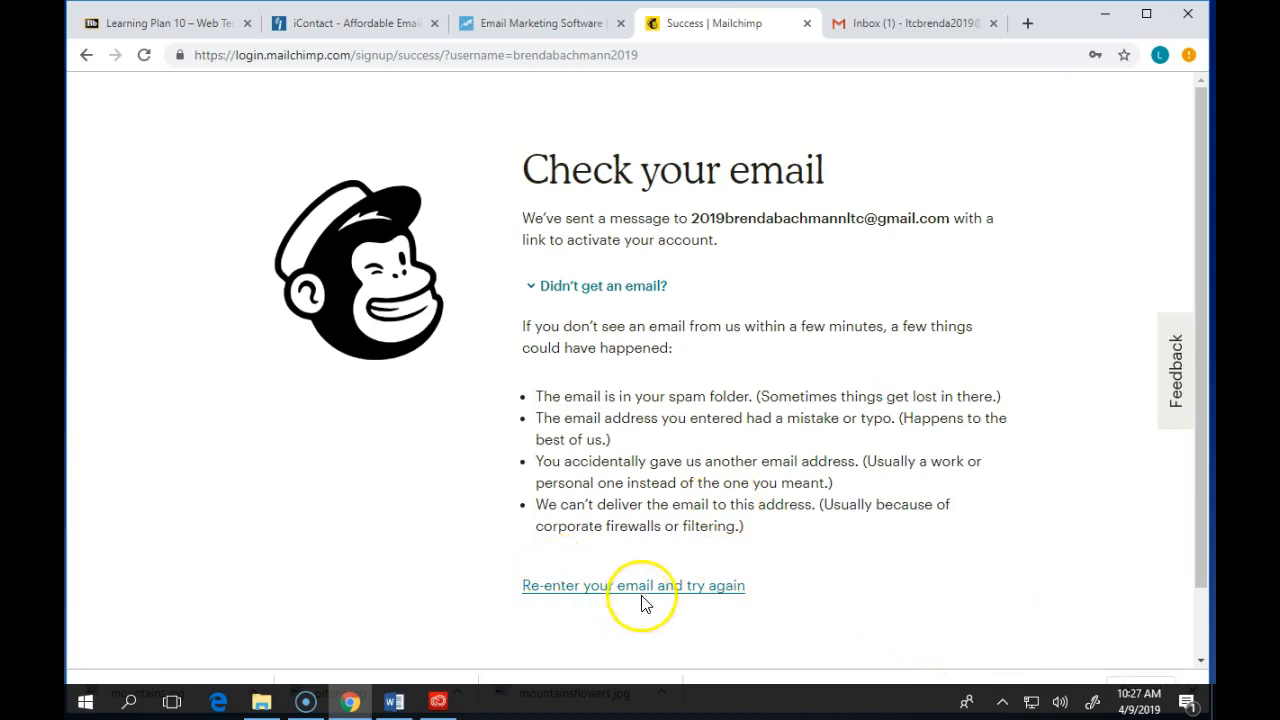
- Check the Gmail Trash and Spam folders for the Mailchimp activation email
left_click(901, 10)
left_click(144, 55)
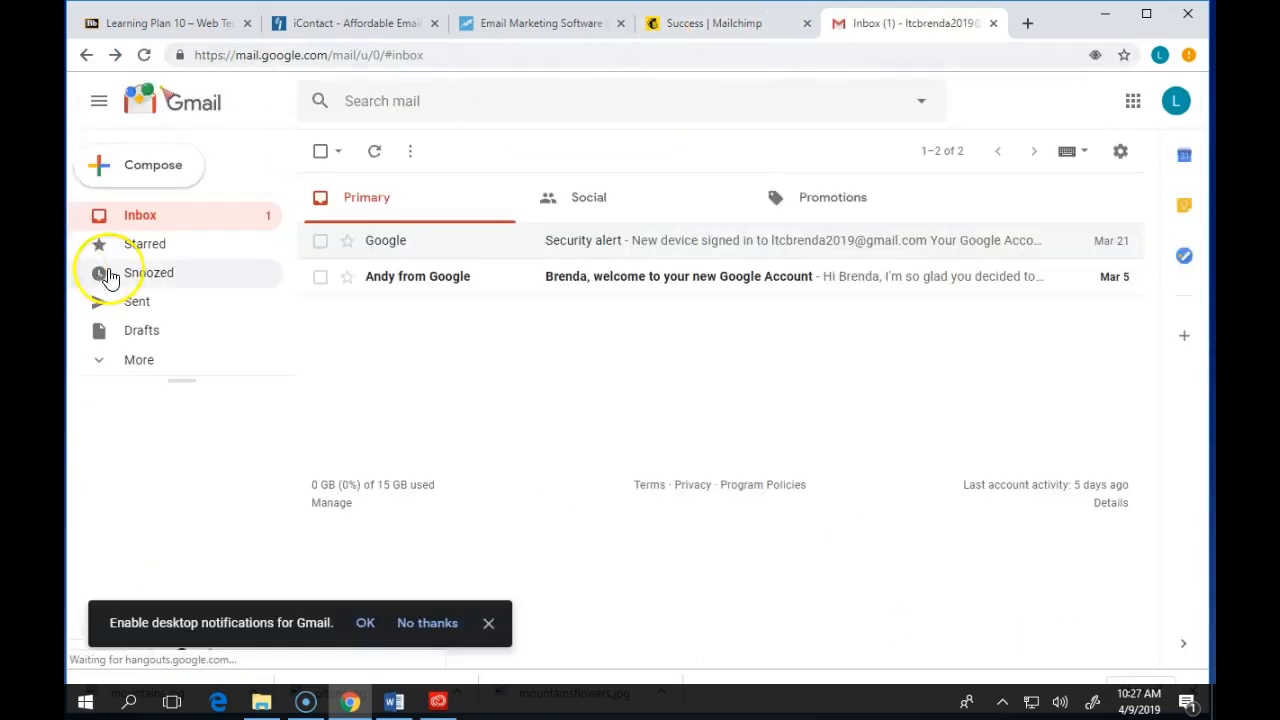
left_click(140, 364)
scroll(165, 372, "down", 3)
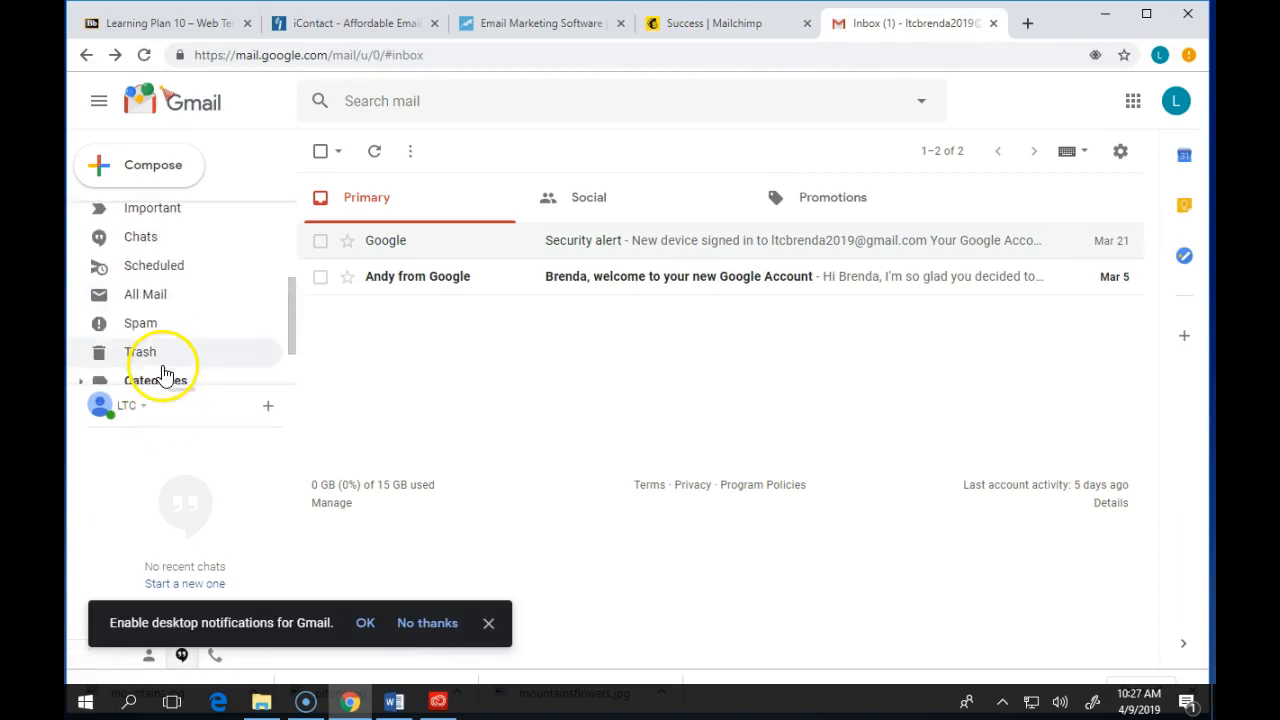
left_click(150, 349)
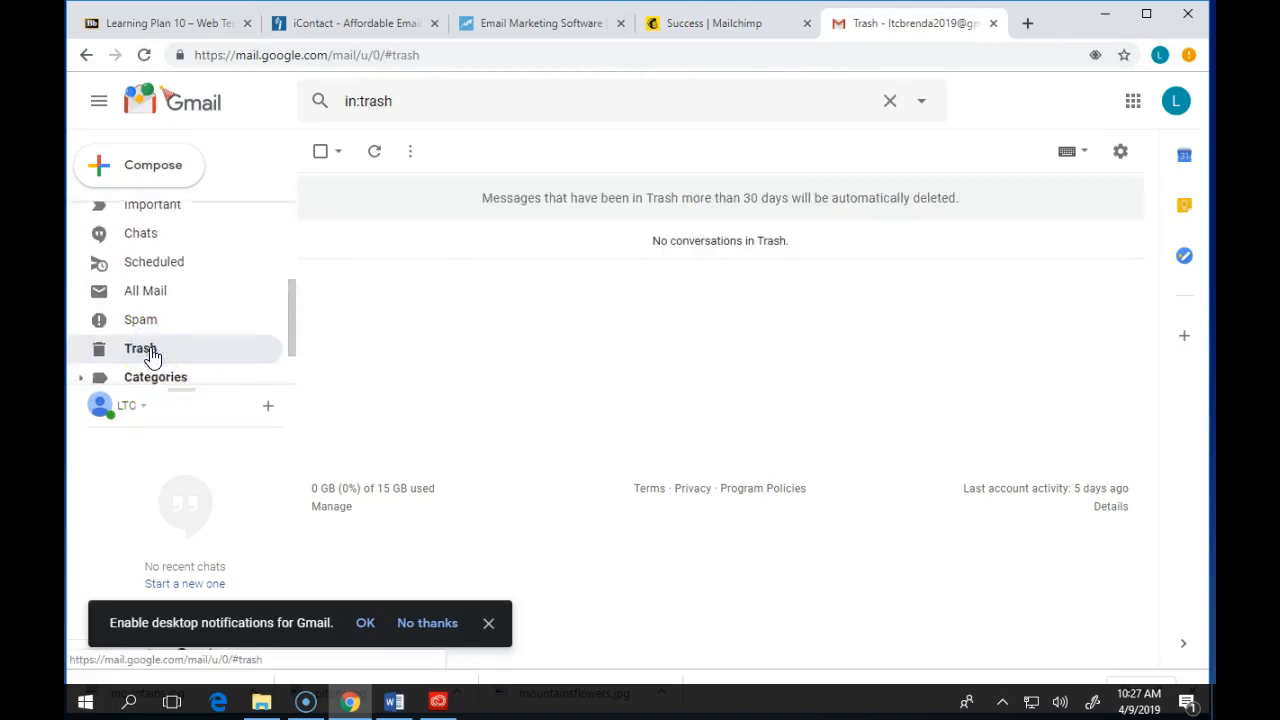
scroll(150, 340, "down", 1)
left_click(142, 253)
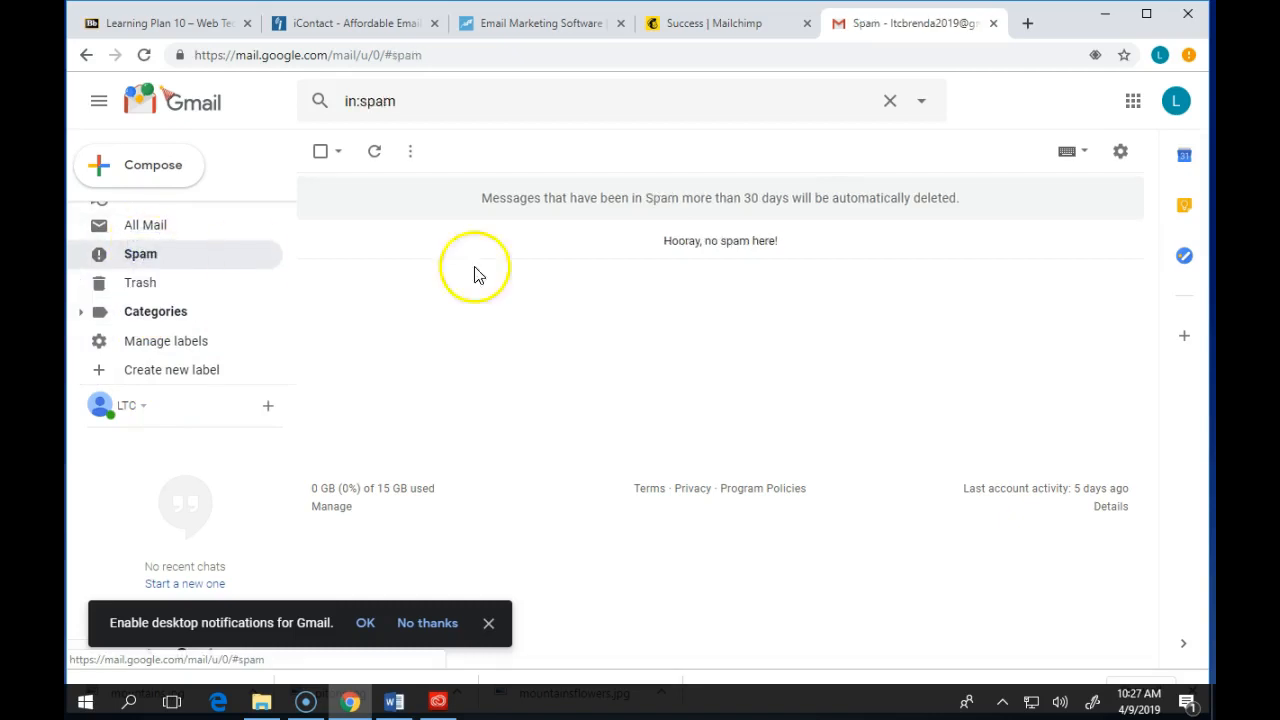
scroll(223, 237, "up", 4)
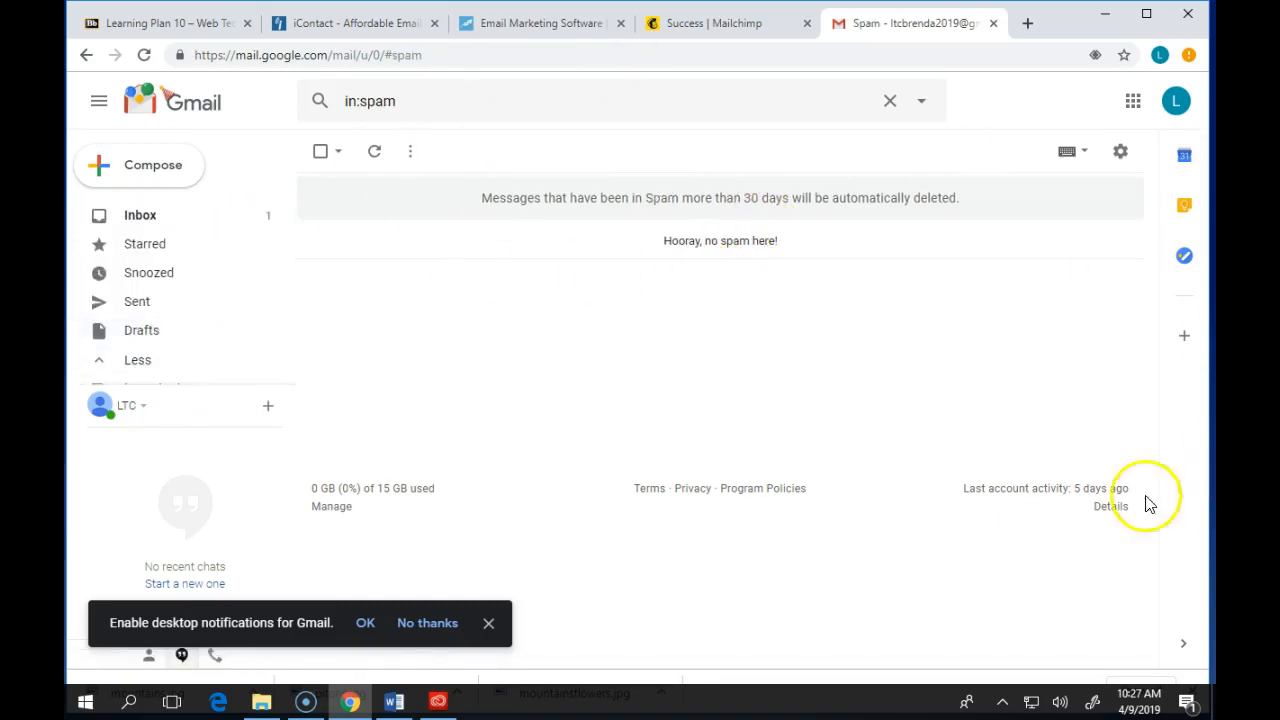
- Open the Mailchimp resend activation form, enter the user's email address as confirmation, and submit it
left_click(693, 24)
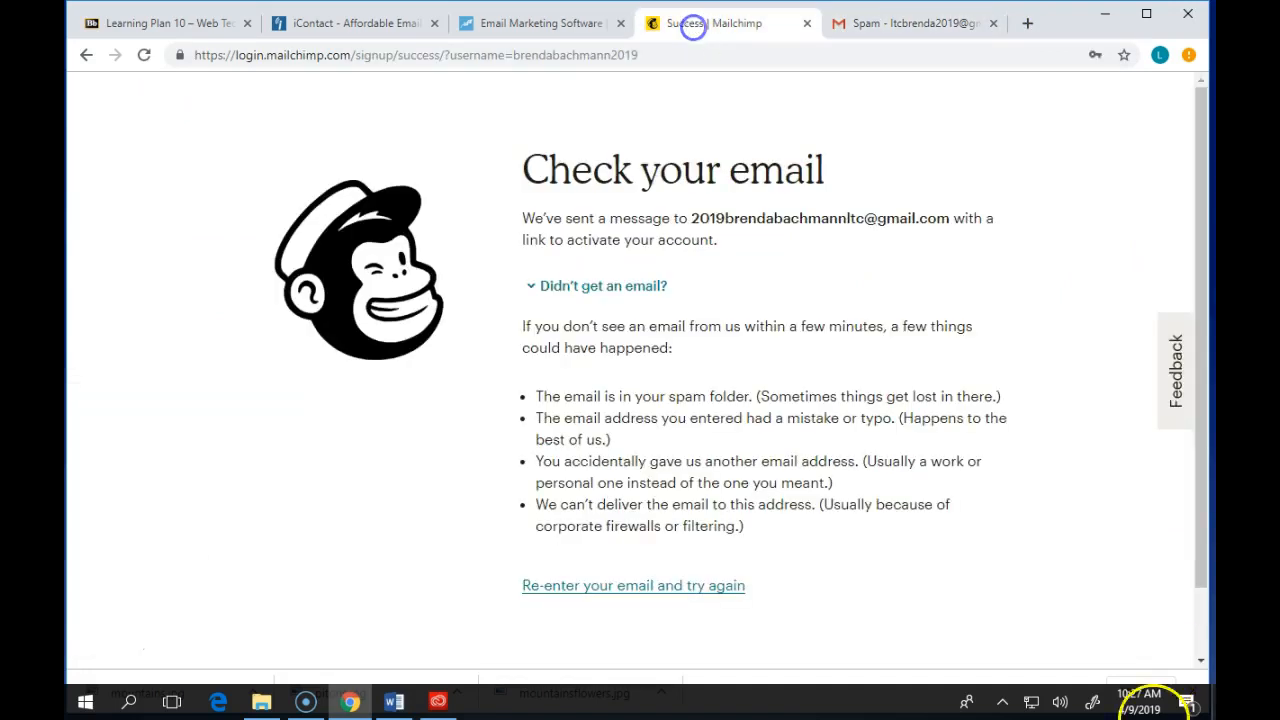
left_click(603, 586)
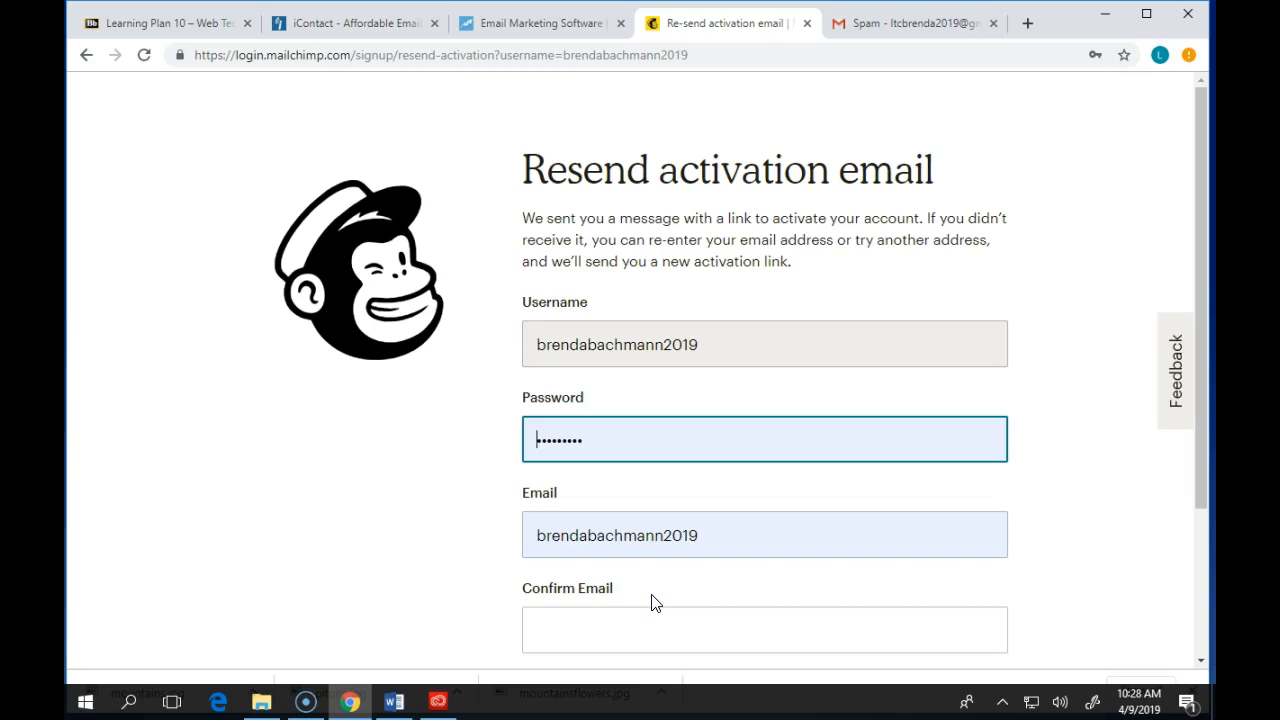
scroll(631, 551, "down", 2)
scroll(634, 537, "up", 2)
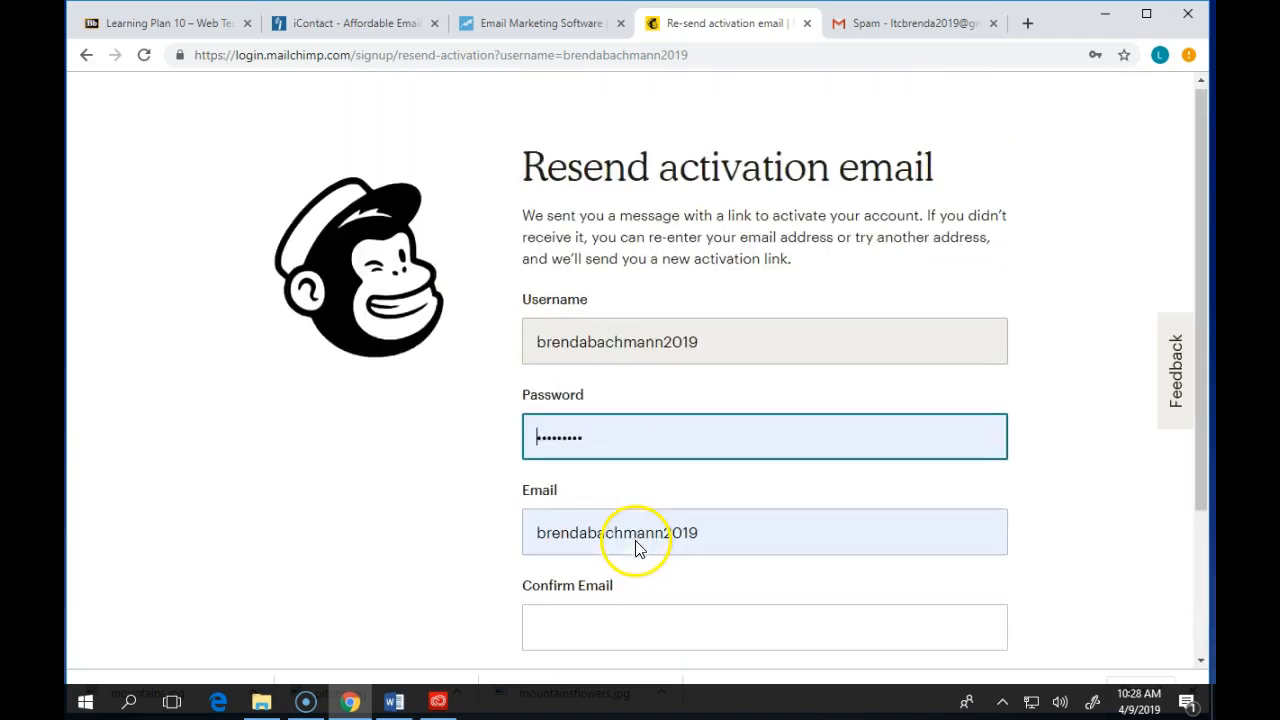
scroll(640, 544, "down", 1)
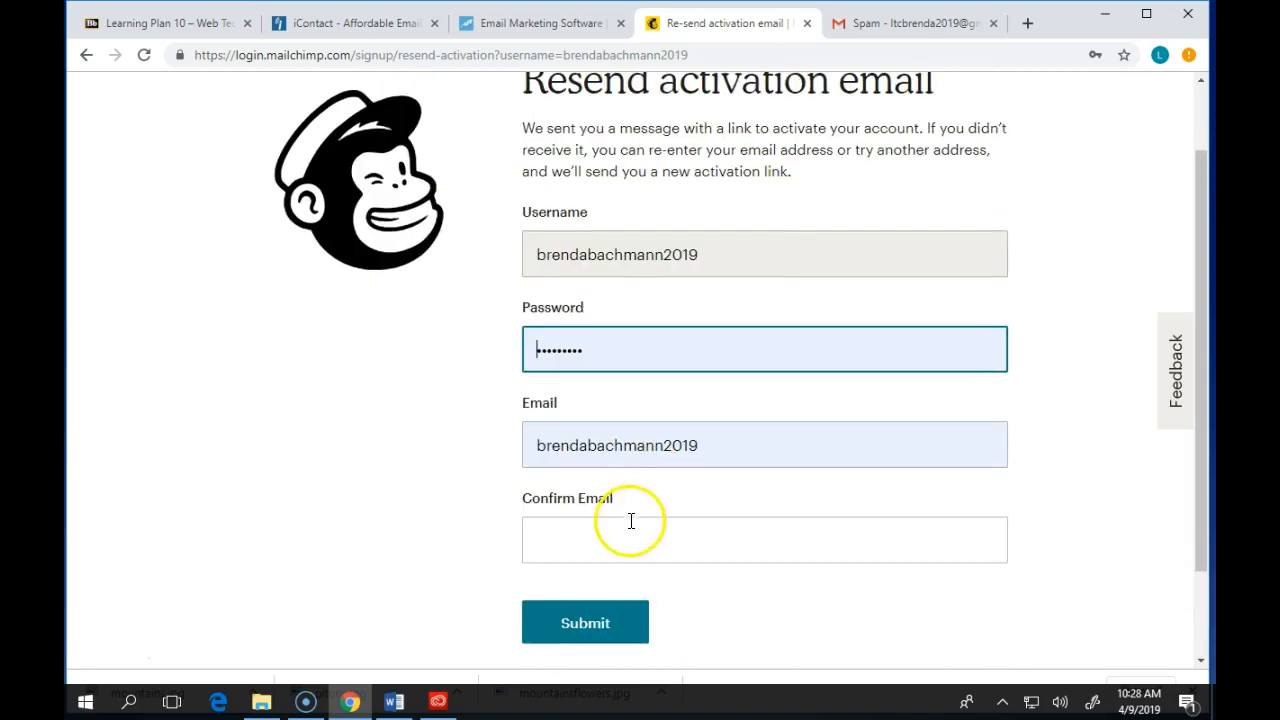
left_click(628, 531)
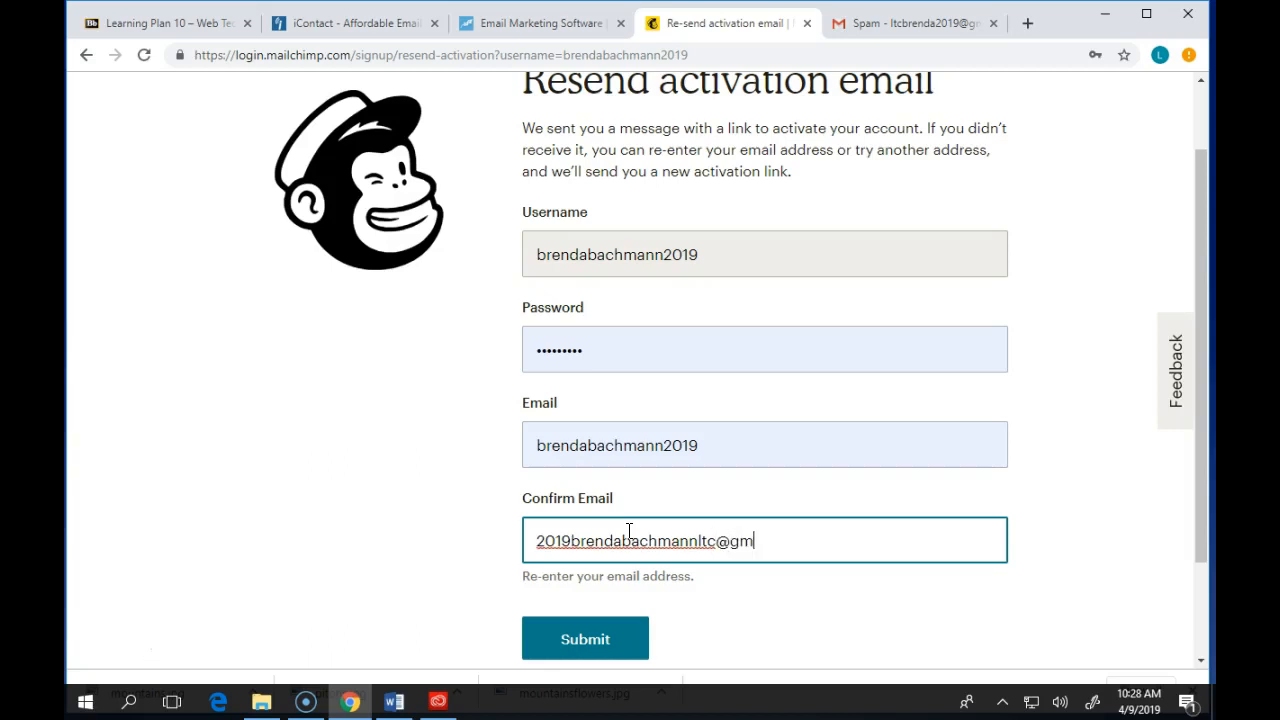
left_click(617, 647)
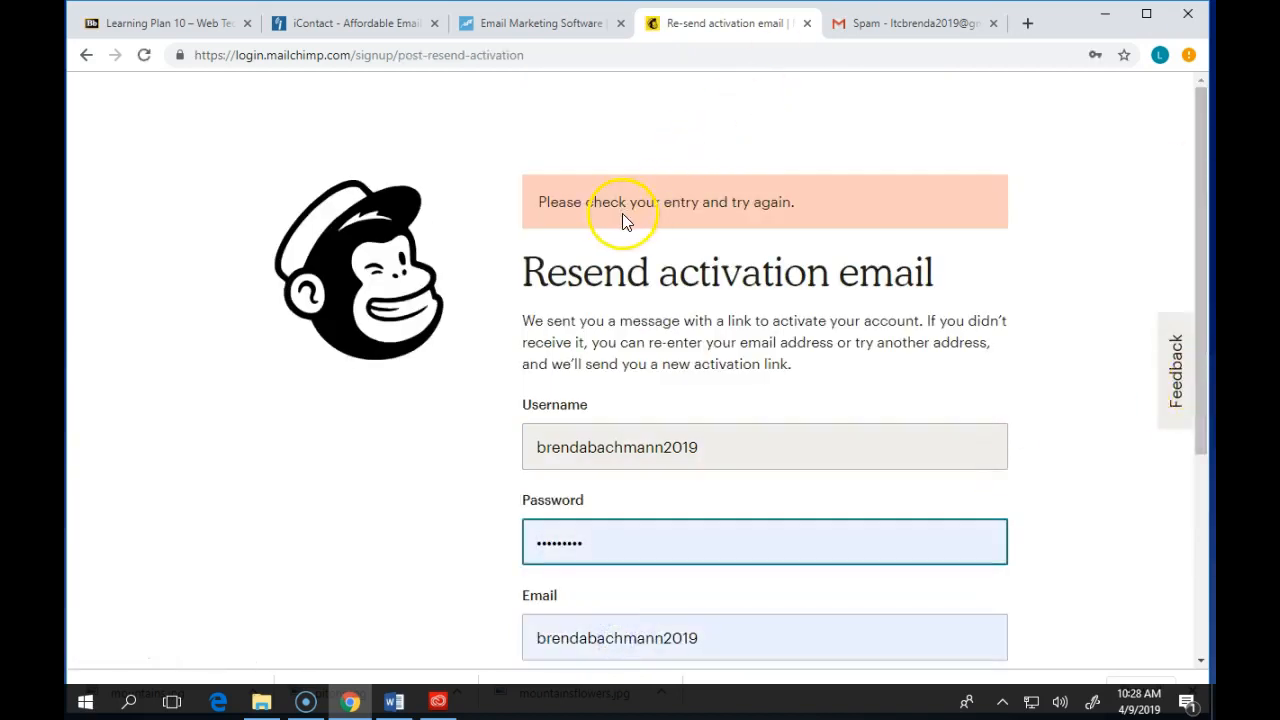
- Replace the Email field with the user's full email address, resubmit the form, and save the password
scroll(774, 449, "down", 3)
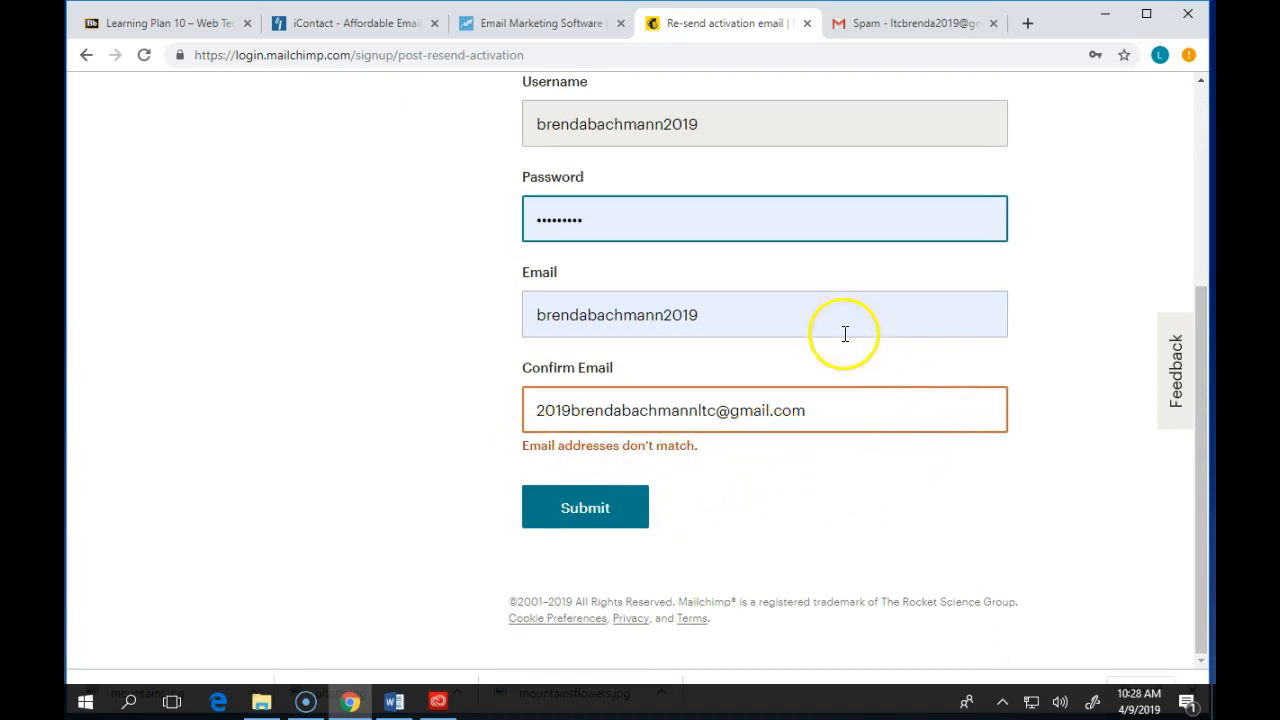
left_click(792, 323)
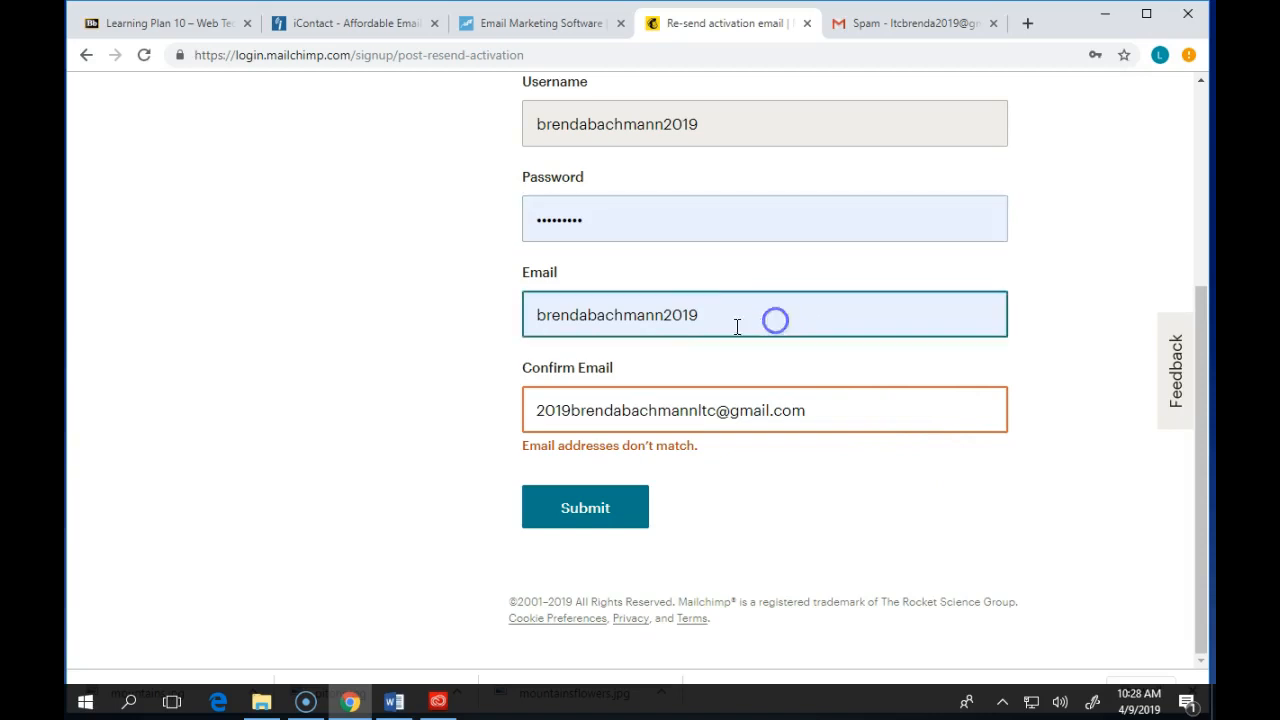
left_click(538, 316)
left_click(728, 315)
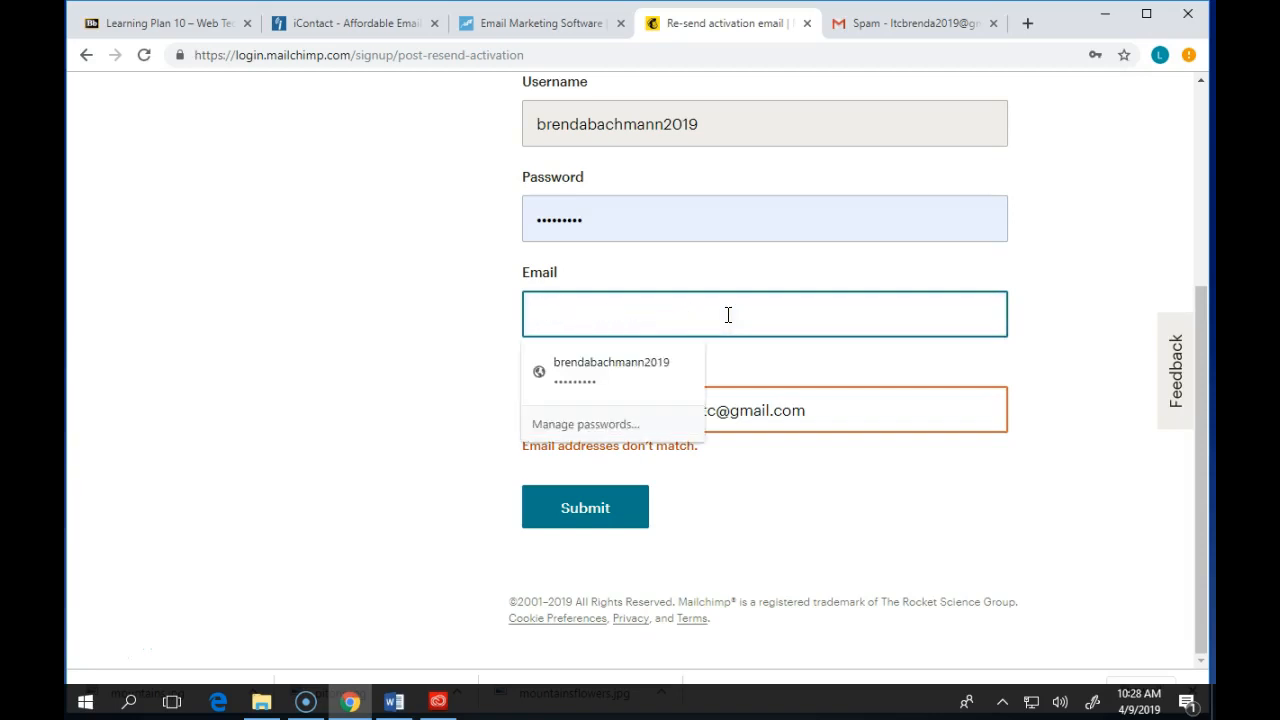
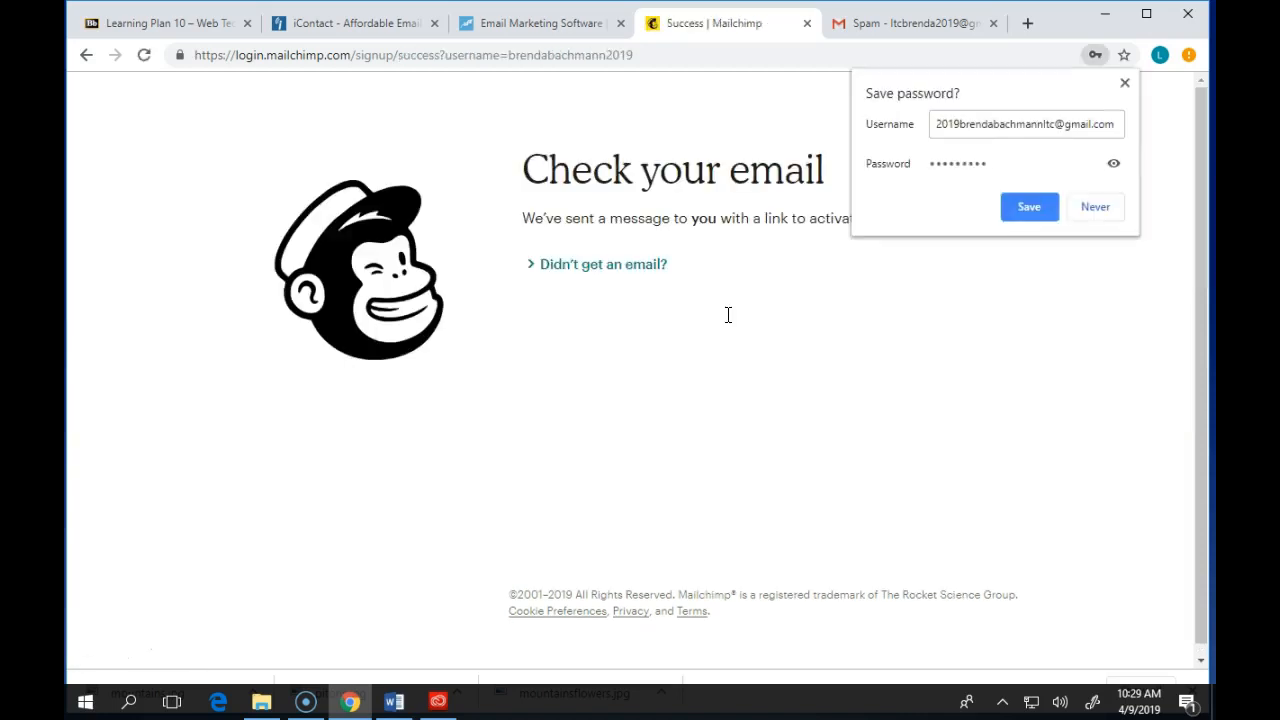
left_click(1023, 205)
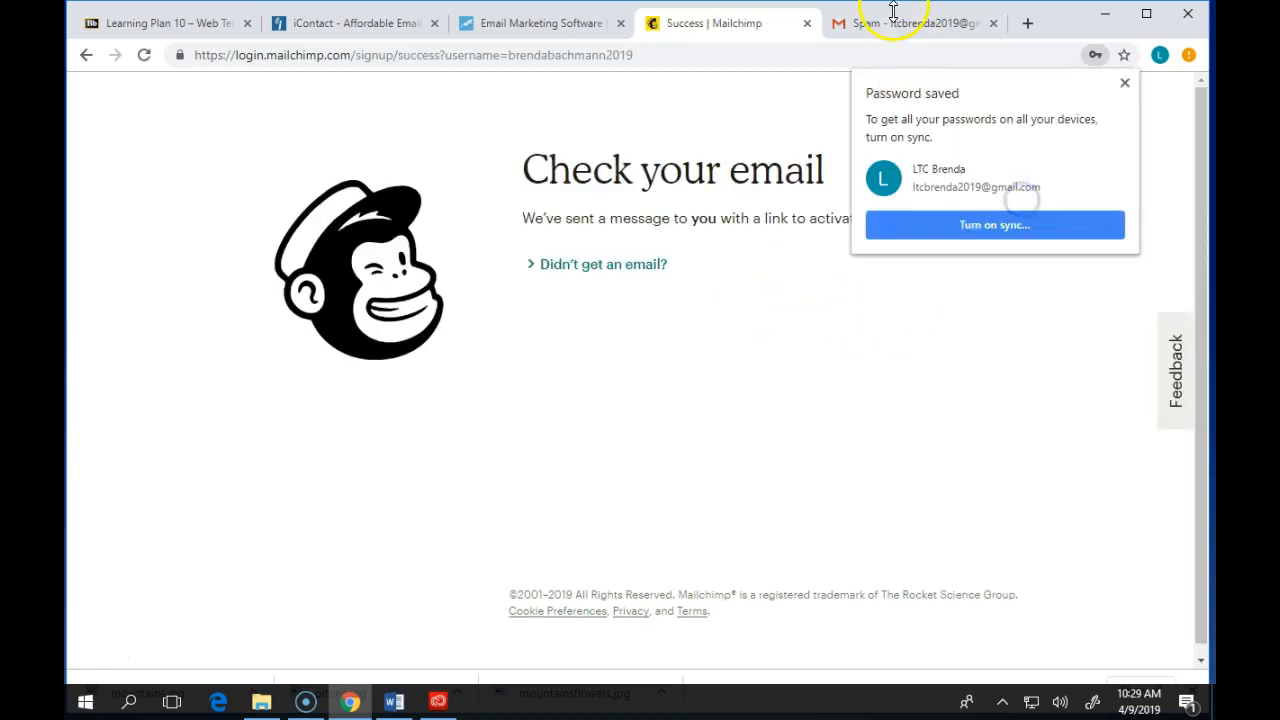
- Move the Gmail tab into its own window, check its account menu, and minimize that window
left_click_drag(893, 20, 957, 43)
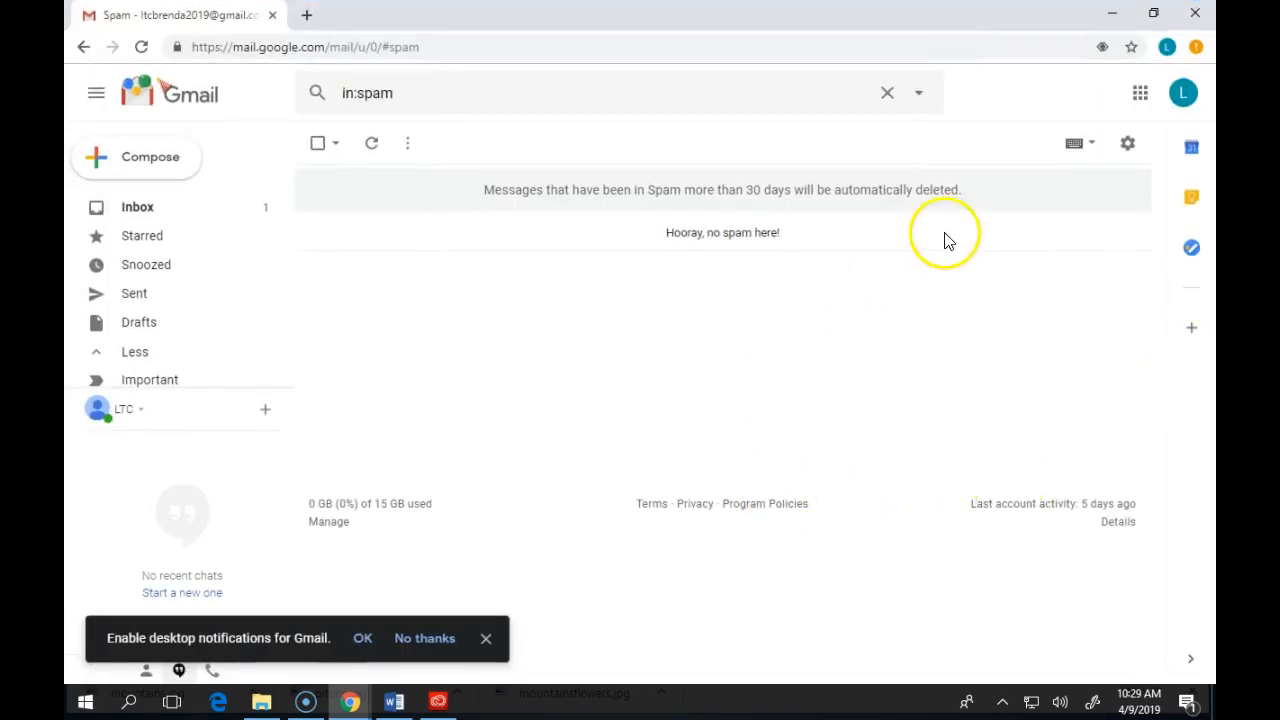
left_click(1183, 92)
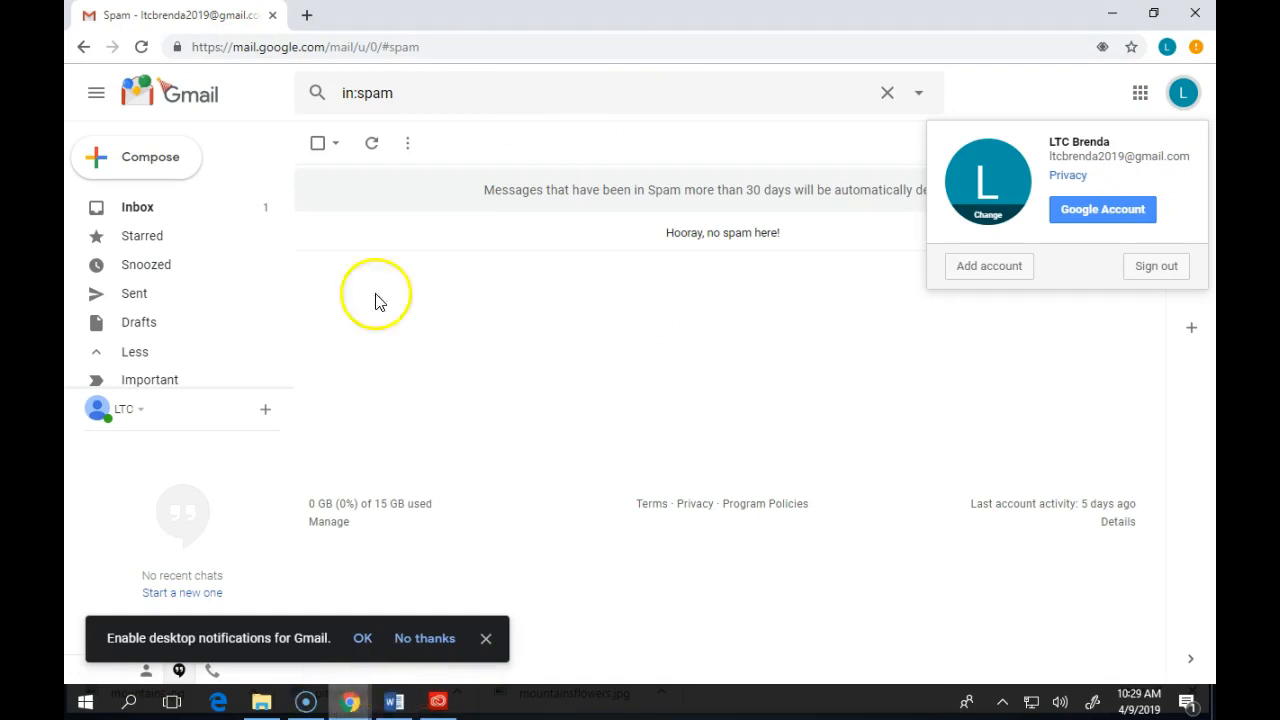
left_click(1117, 14)
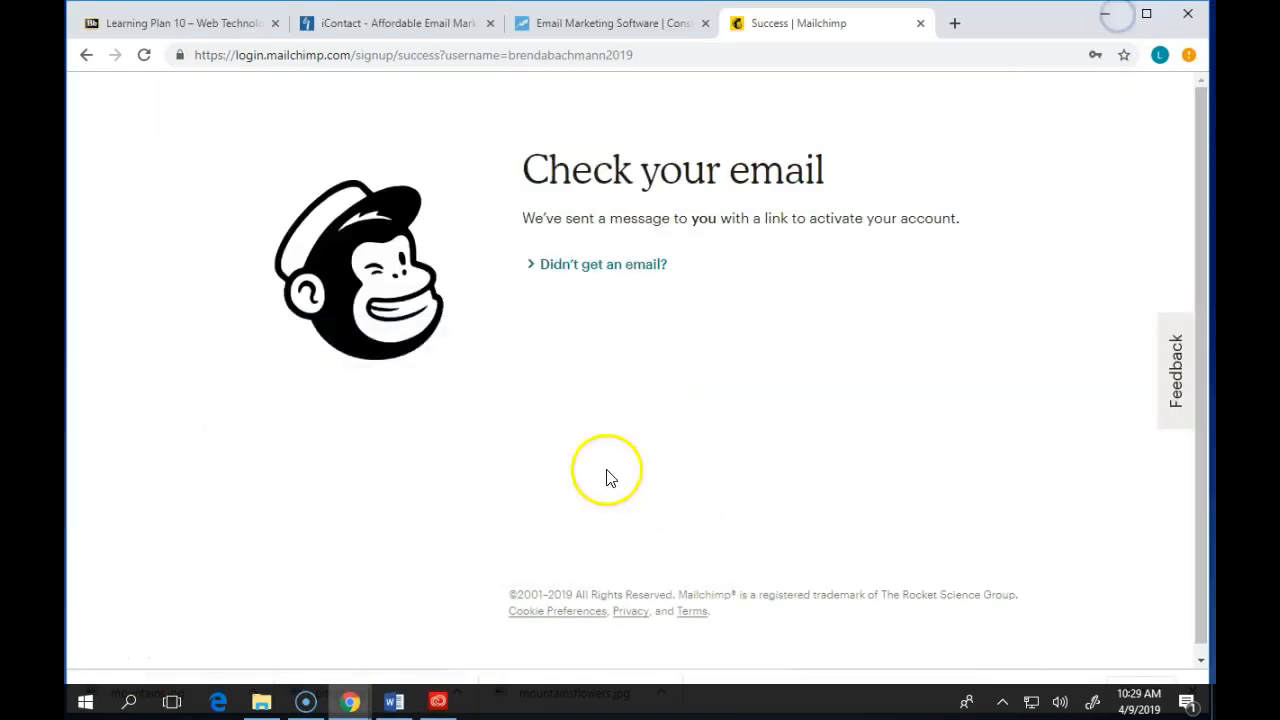
- Go back from the Mailchimp confirmation page, close that tab and open a new tab
left_click(80, 55)
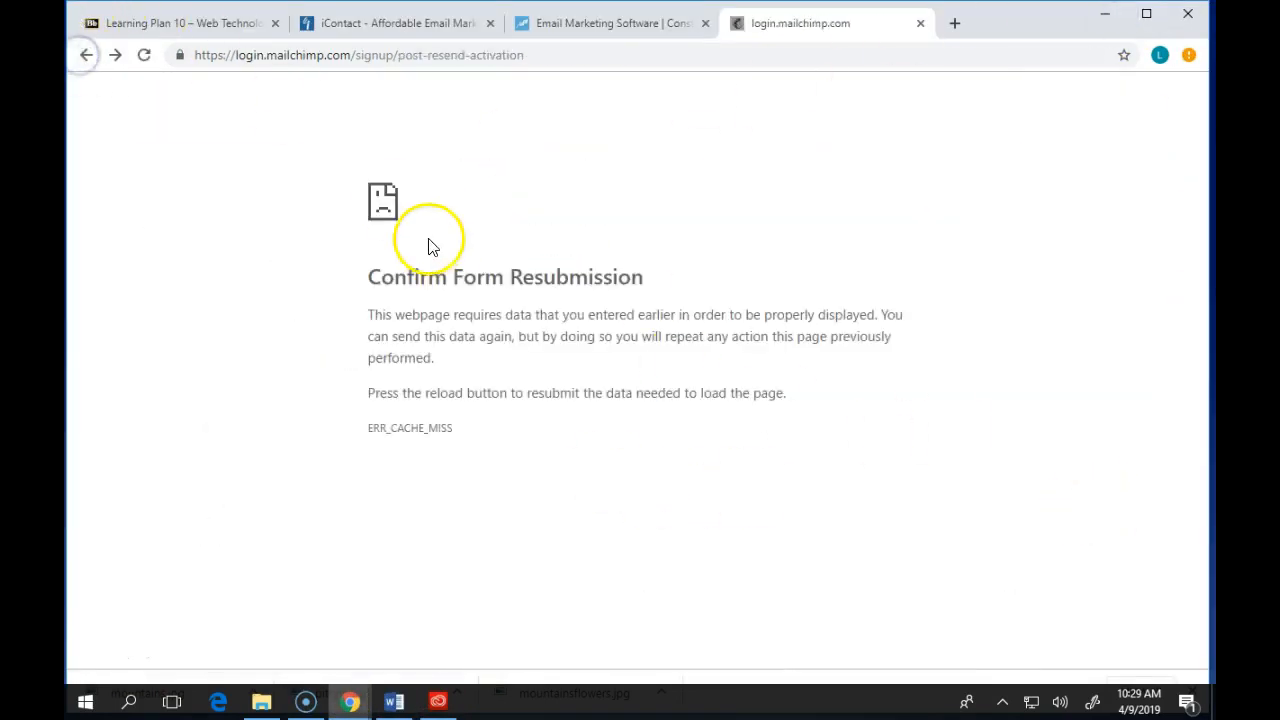
left_click(920, 23)
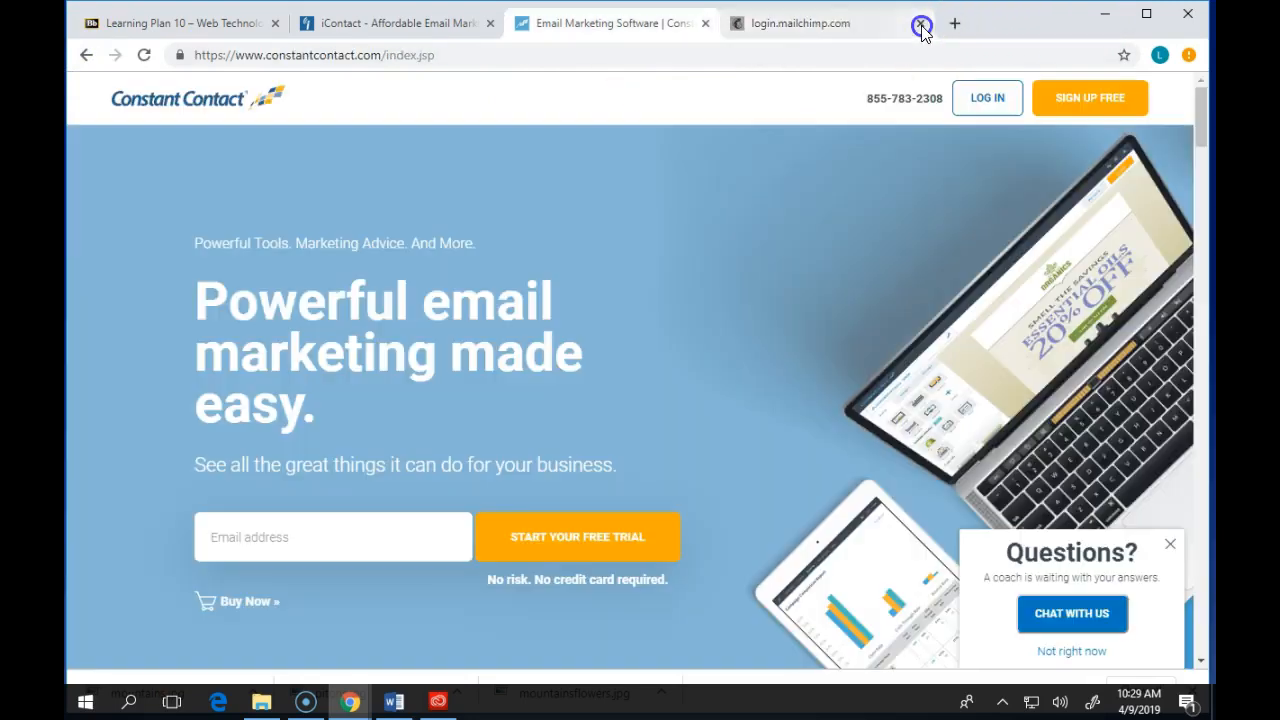
left_click(740, 24)
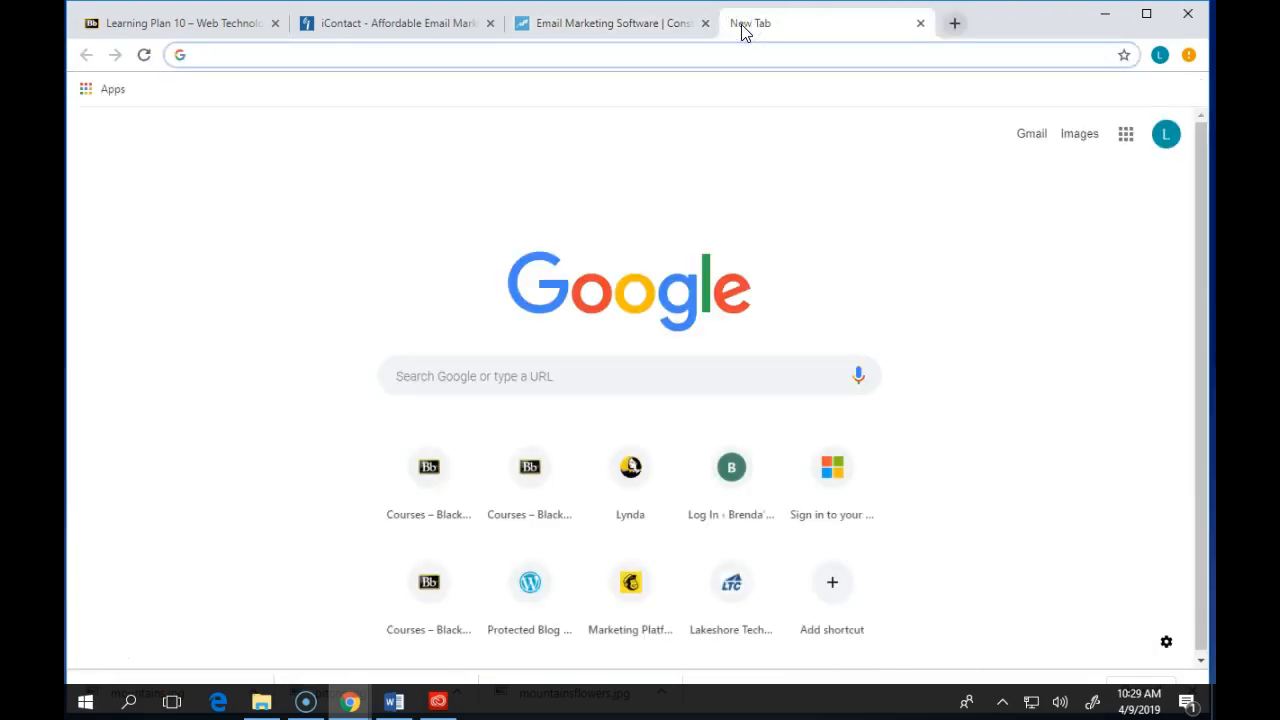
- Open mailchimp.com, start the free sign-up, and enter a different email address of the user
type("mailchimp.com")
key("Return")
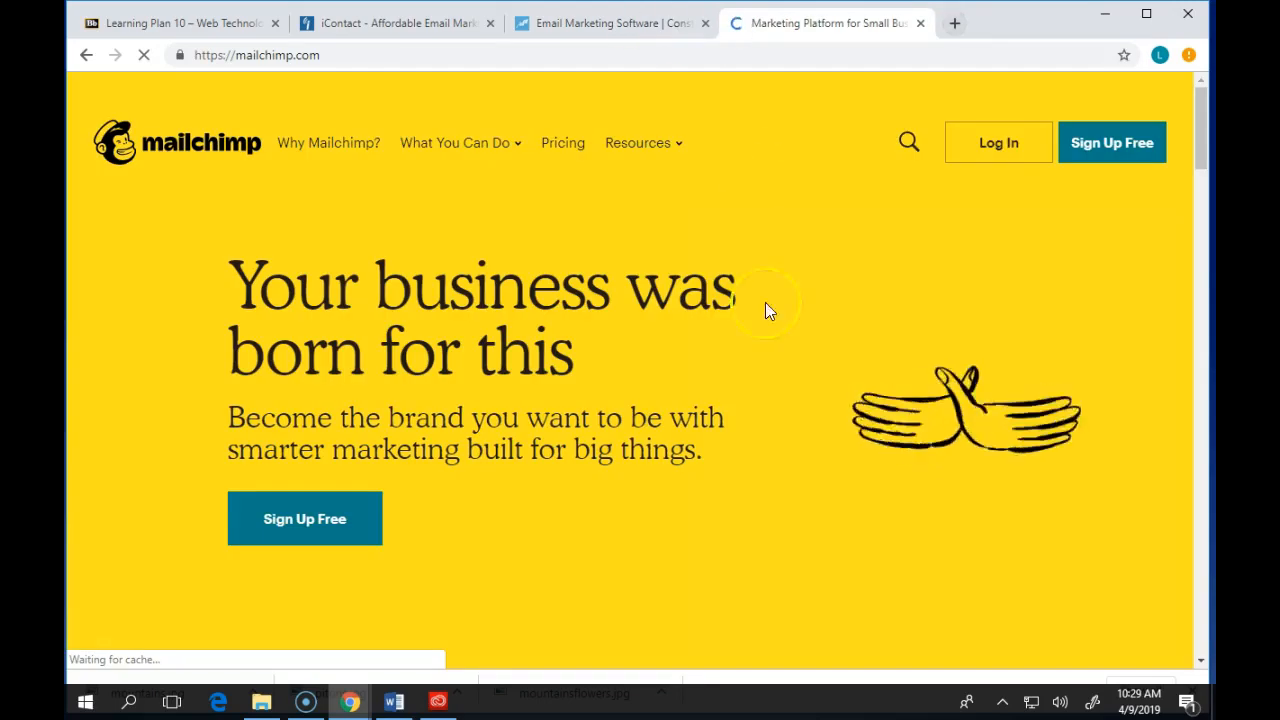
left_click(1096, 160)
left_click(592, 352)
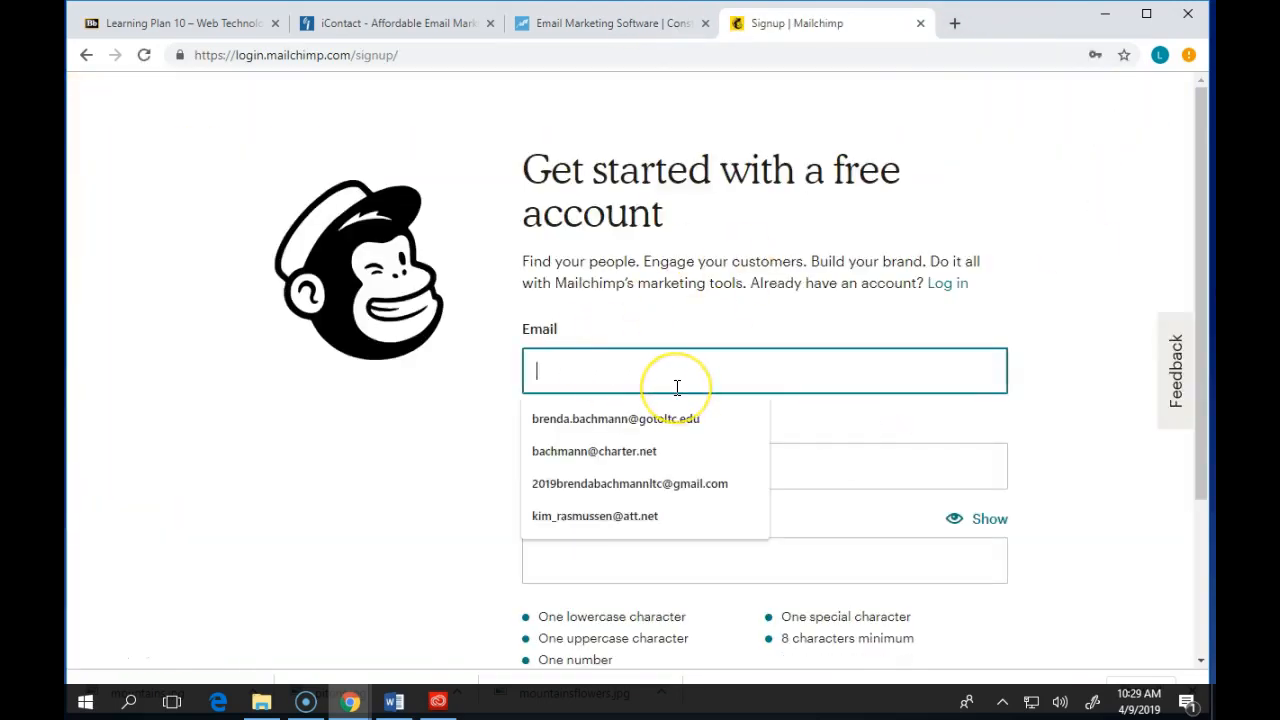
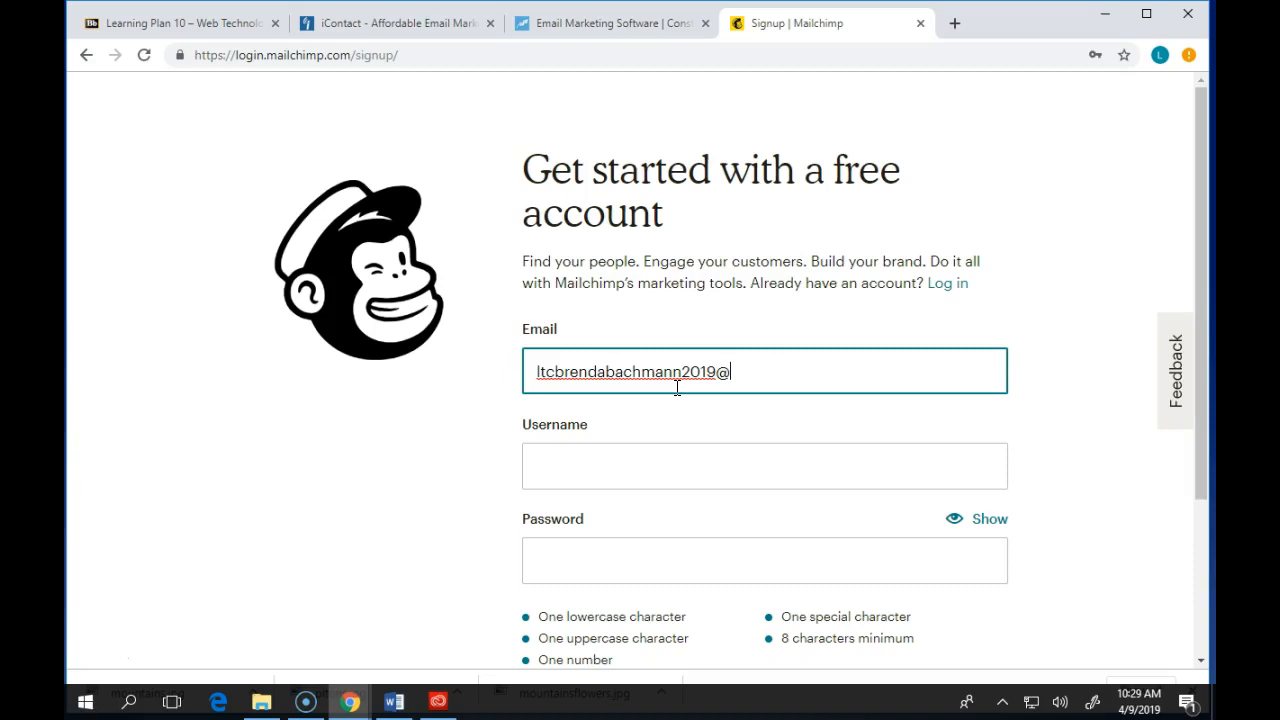
key("Tab")
- Fill in the account username from the autofill suggestion and move to the password field
type("brenda")
key("Down")
key("Return")
key("Tab")
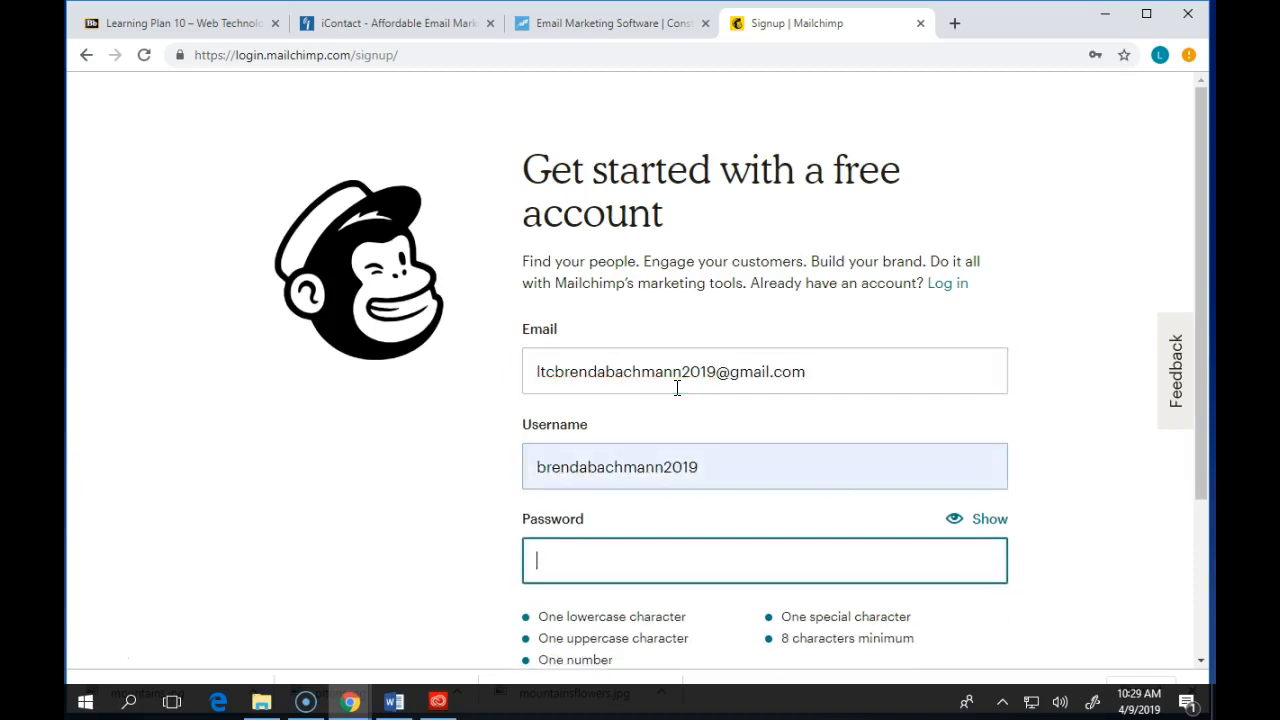
- Enter the account password and submit the Mailchimp sign-up form
type("Br")
type("••••")
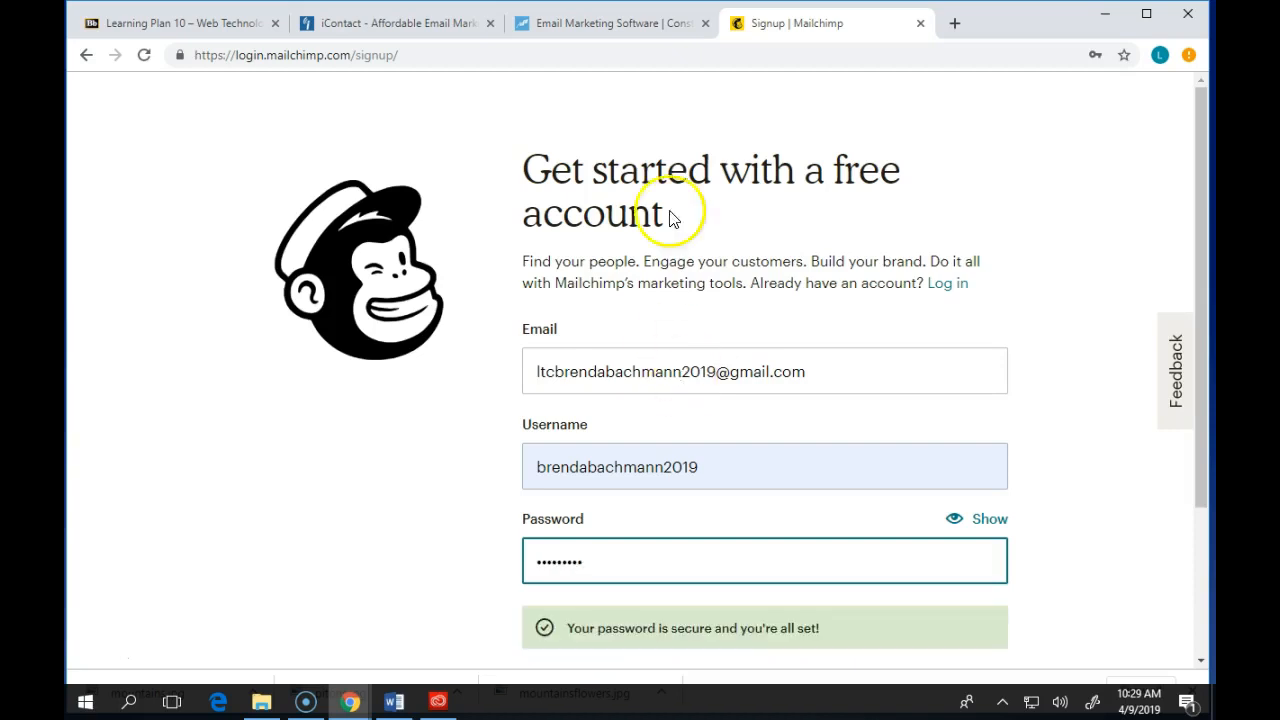
scroll(749, 457, "down", 2)
left_click(634, 503)
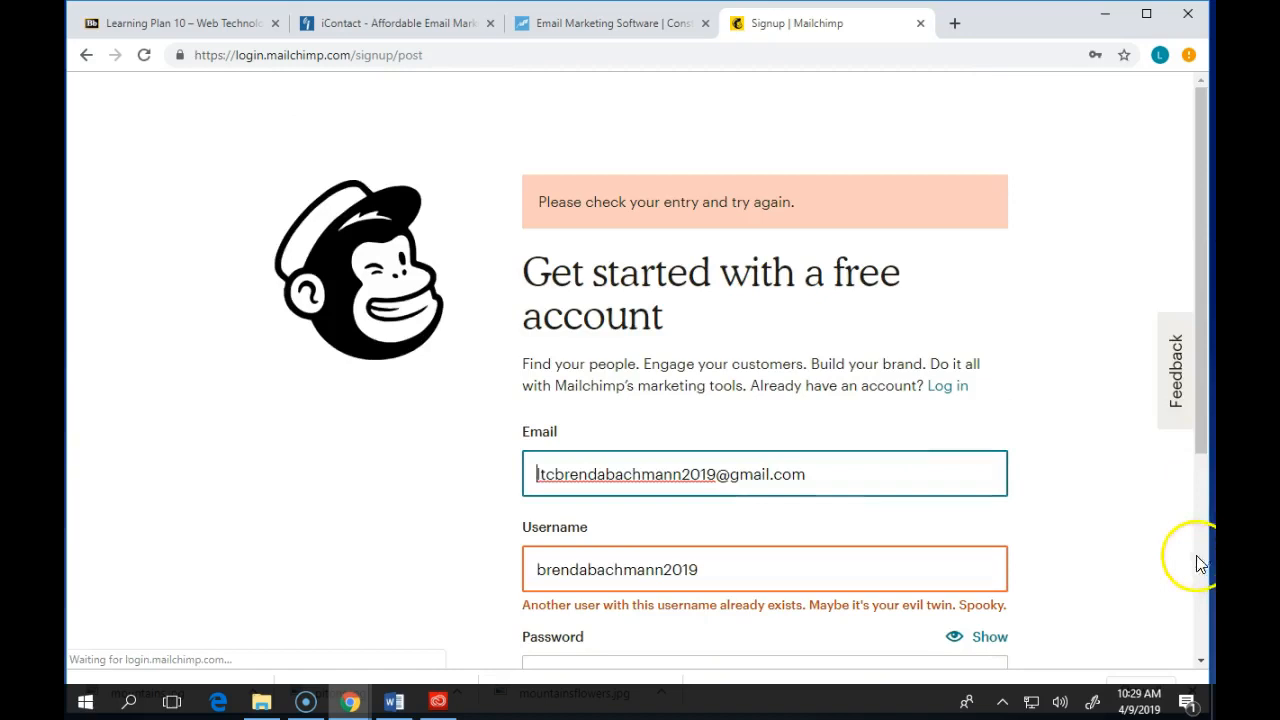
- Replace the username with a different one based on the email address and resubmit the sign-up form
left_click(740, 577)
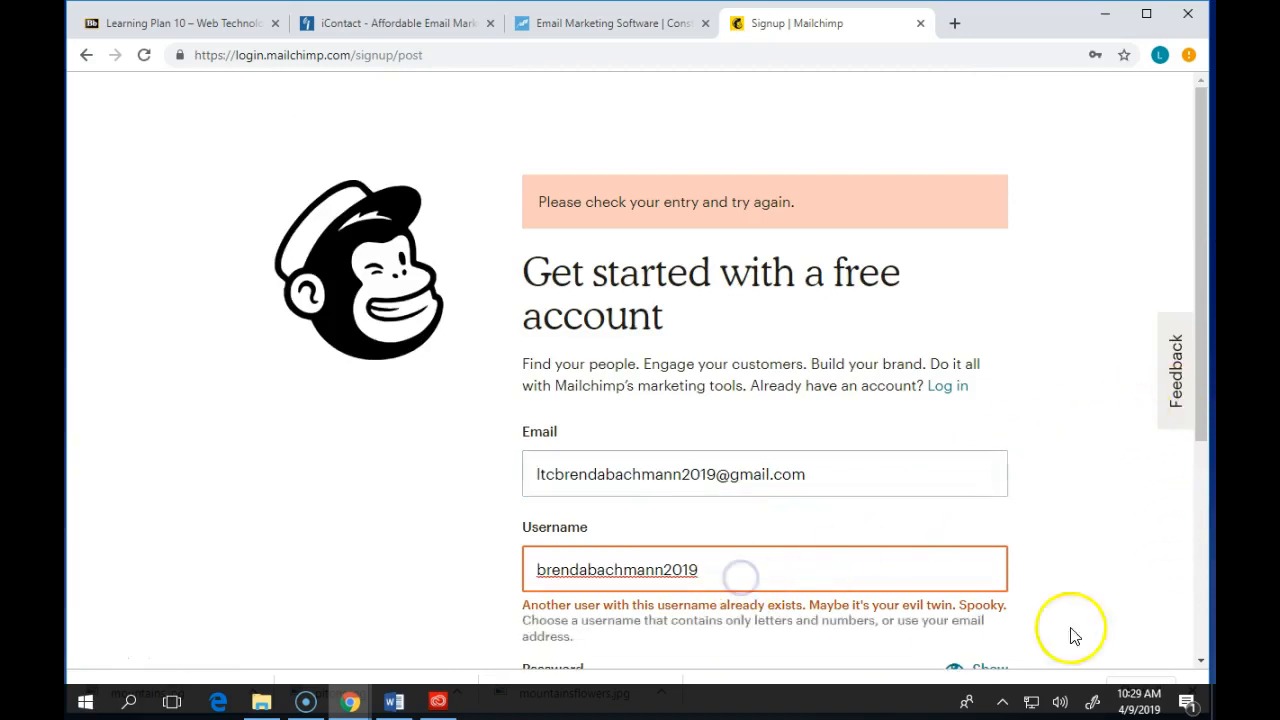
left_click(722, 568)
left_click_drag(722, 568, 443, 557)
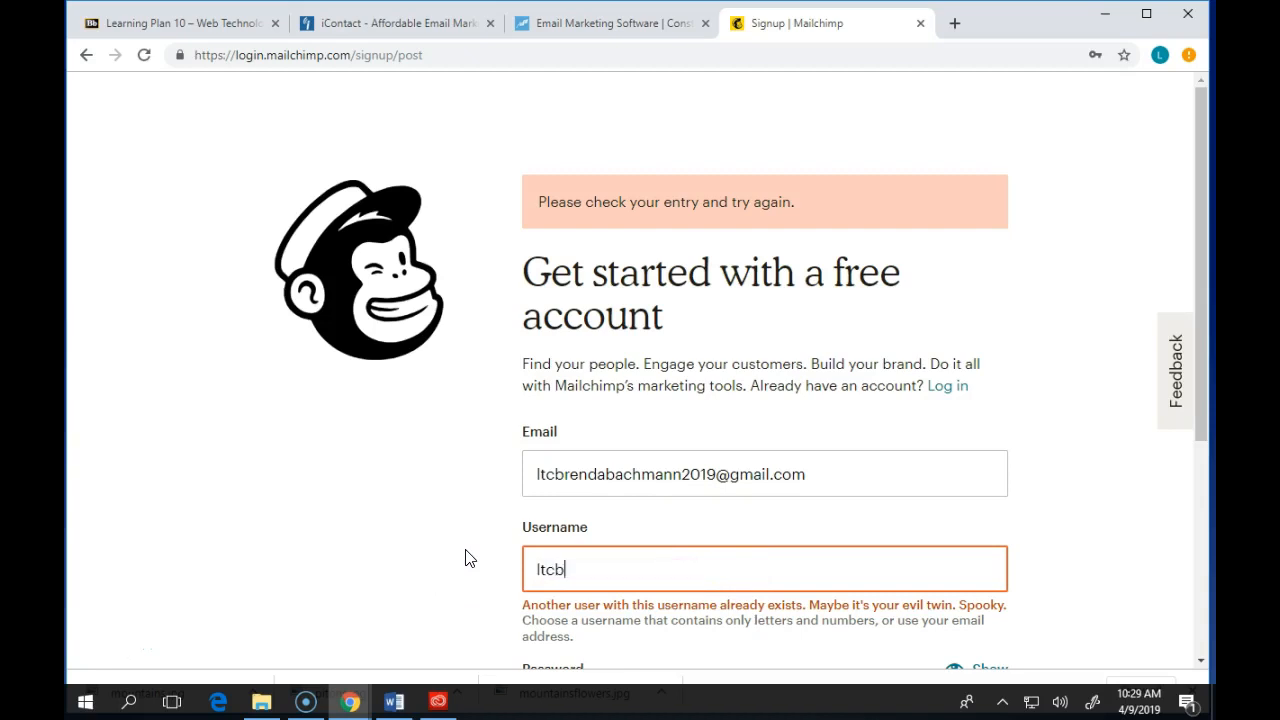
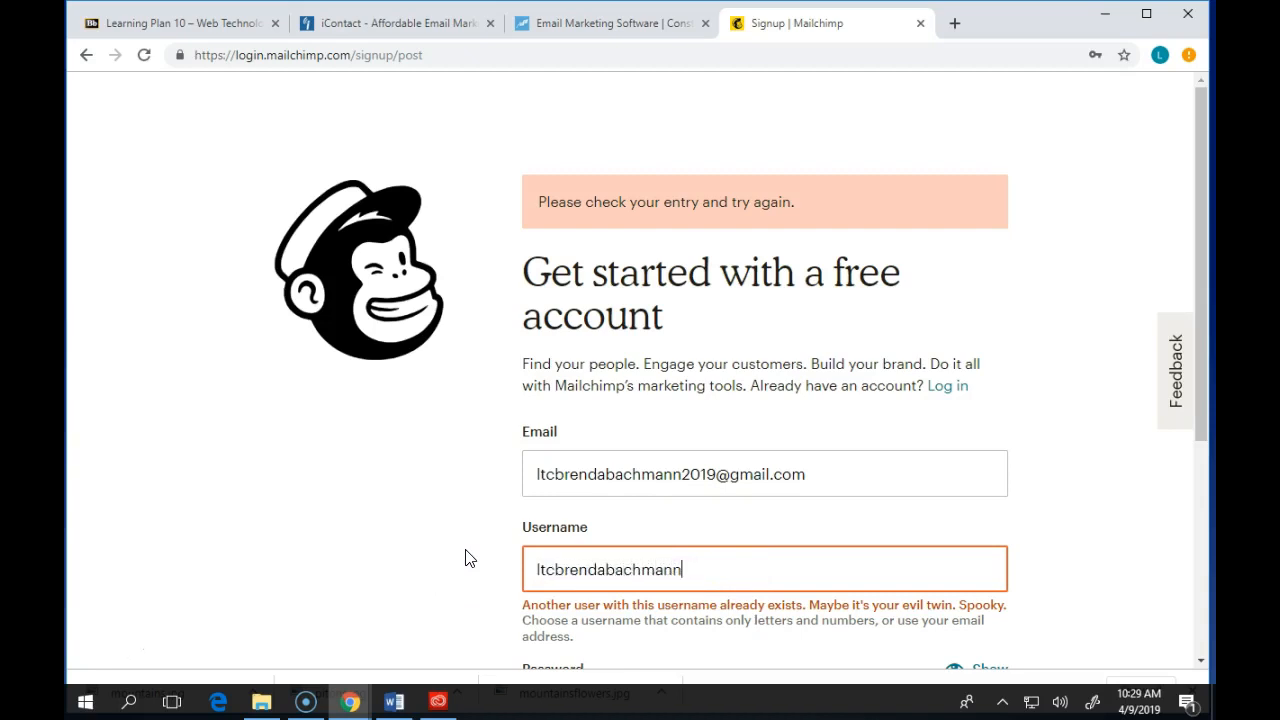
scroll(931, 472, "down", 3)
left_click(658, 507)
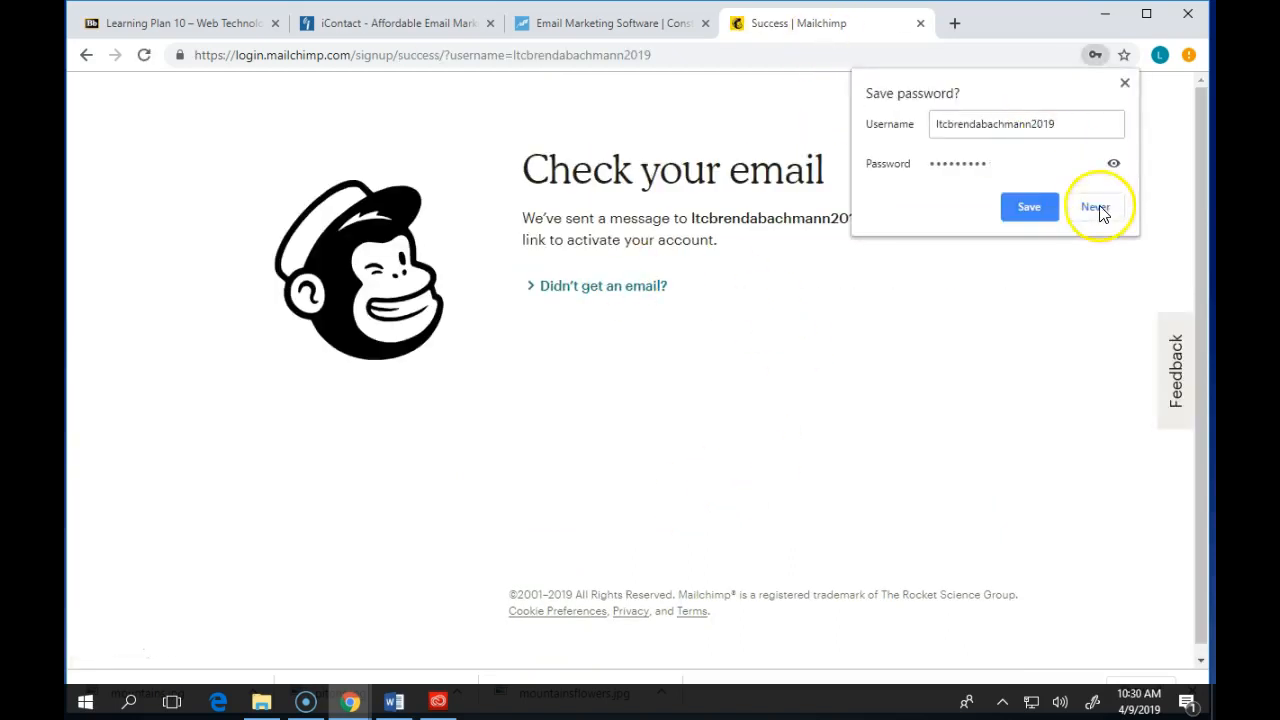
- Save the password in the browser and close the saved-password popup
left_click(1022, 207)
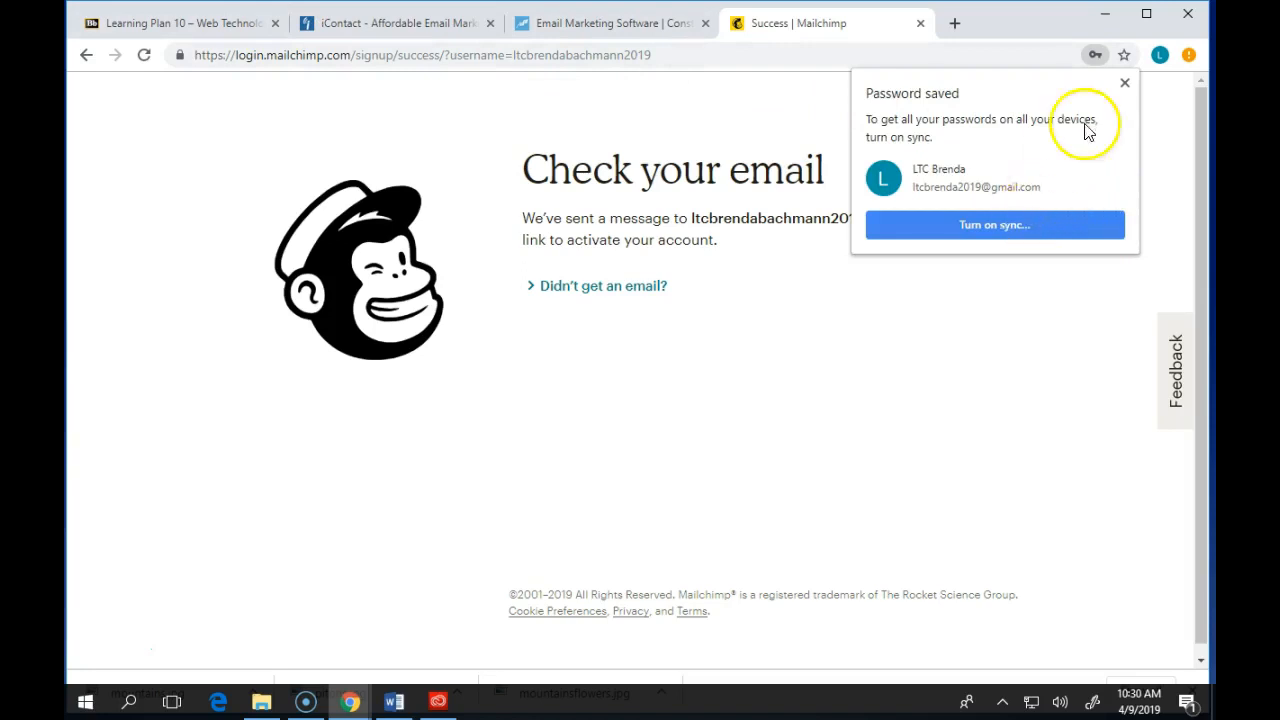
left_click(1124, 83)
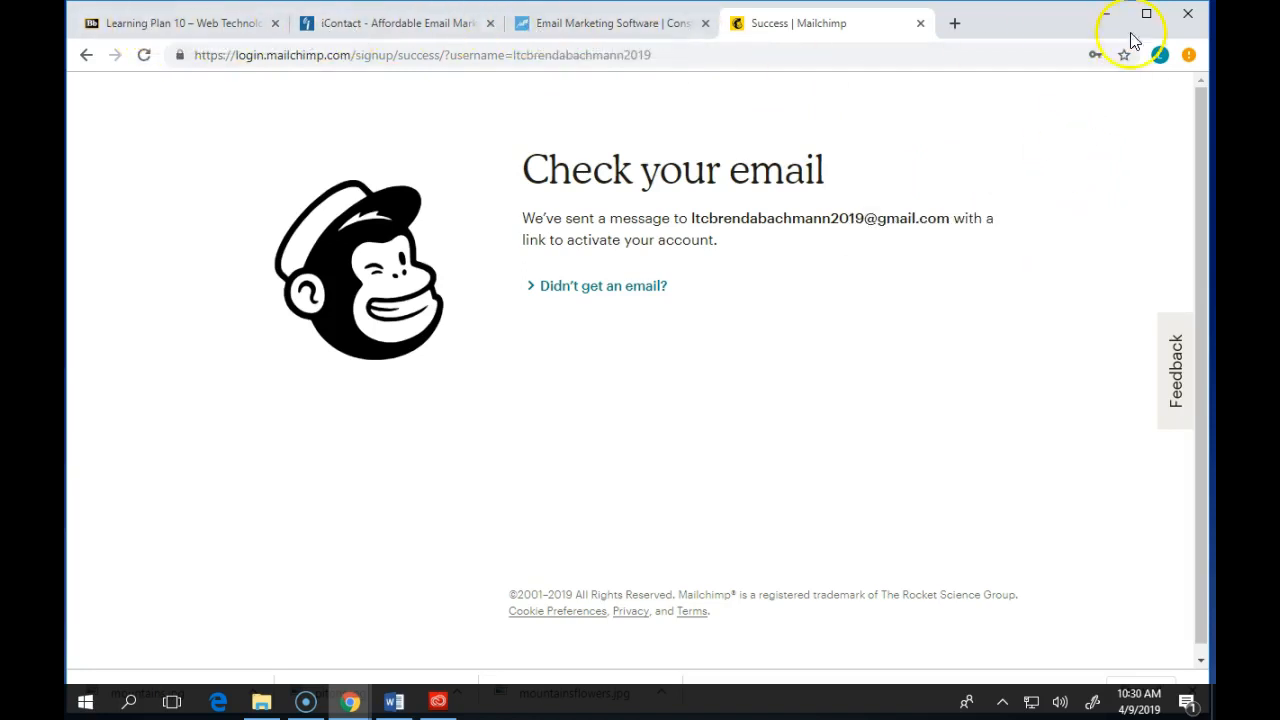
- Open a new tab, go to the Mailchimp activation email in Outlook, and activate the account
left_click(955, 23)
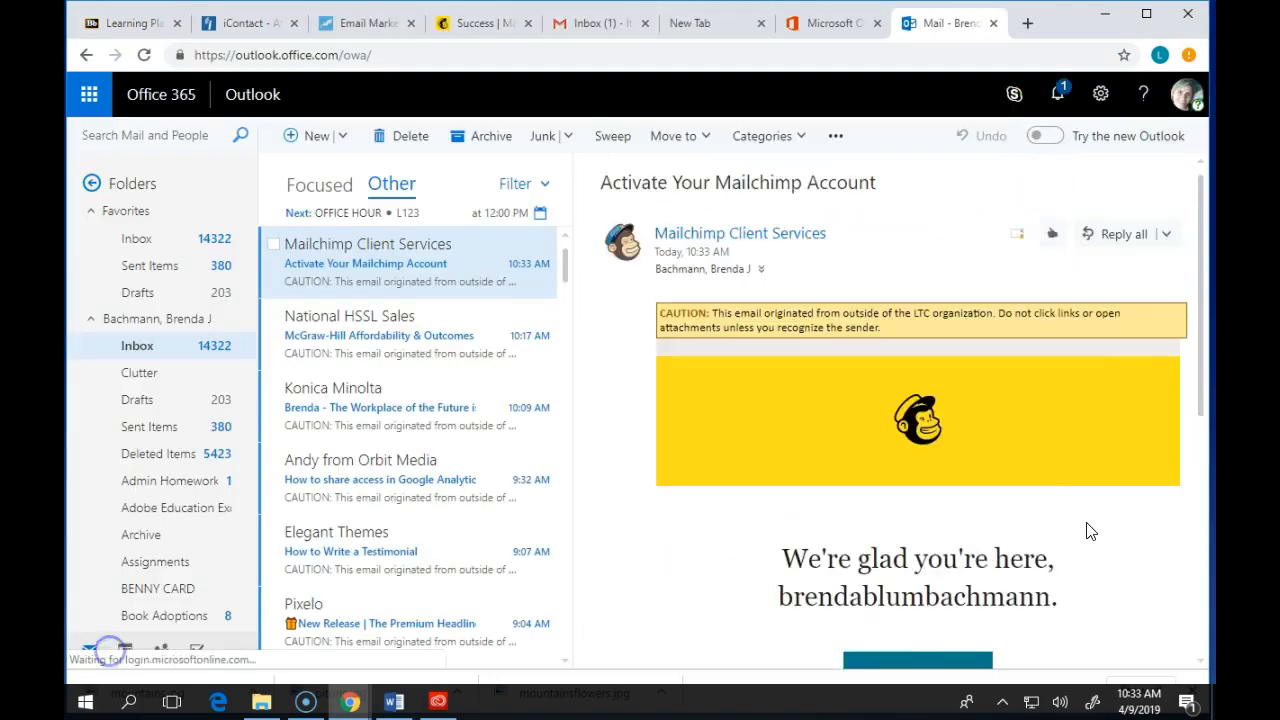
scroll(960, 297, "down", 3)
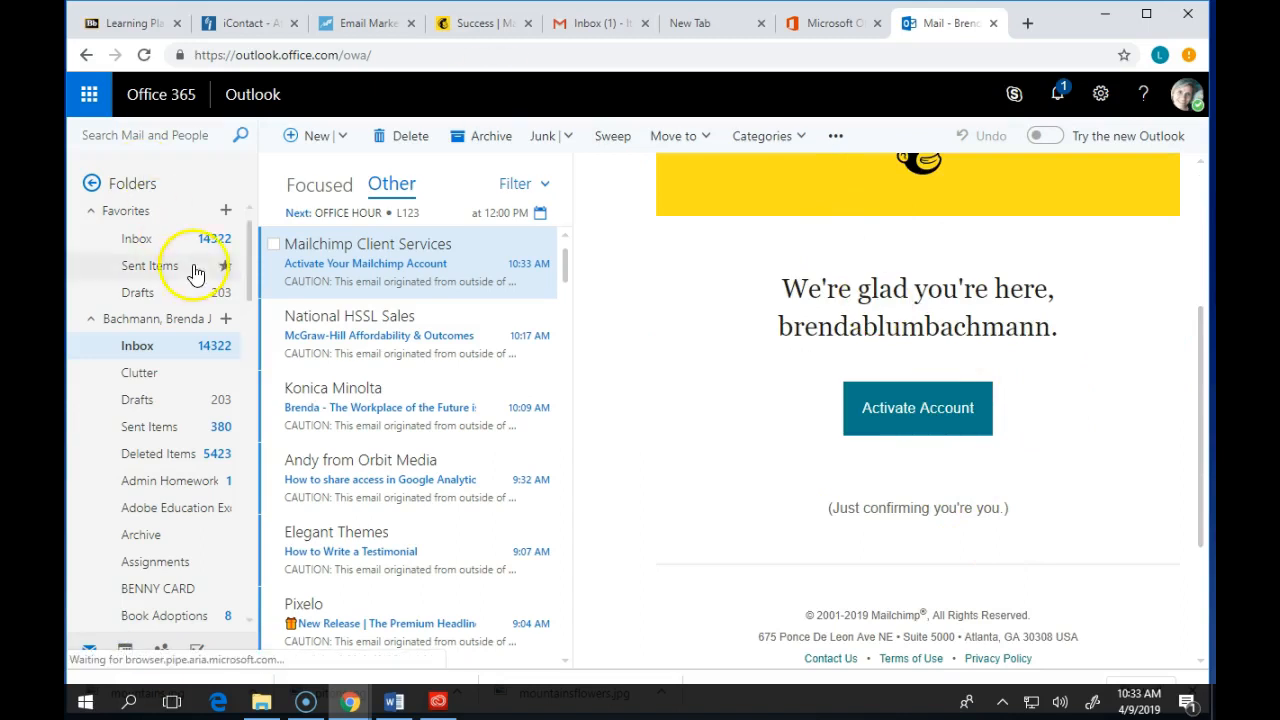
left_click(952, 400)
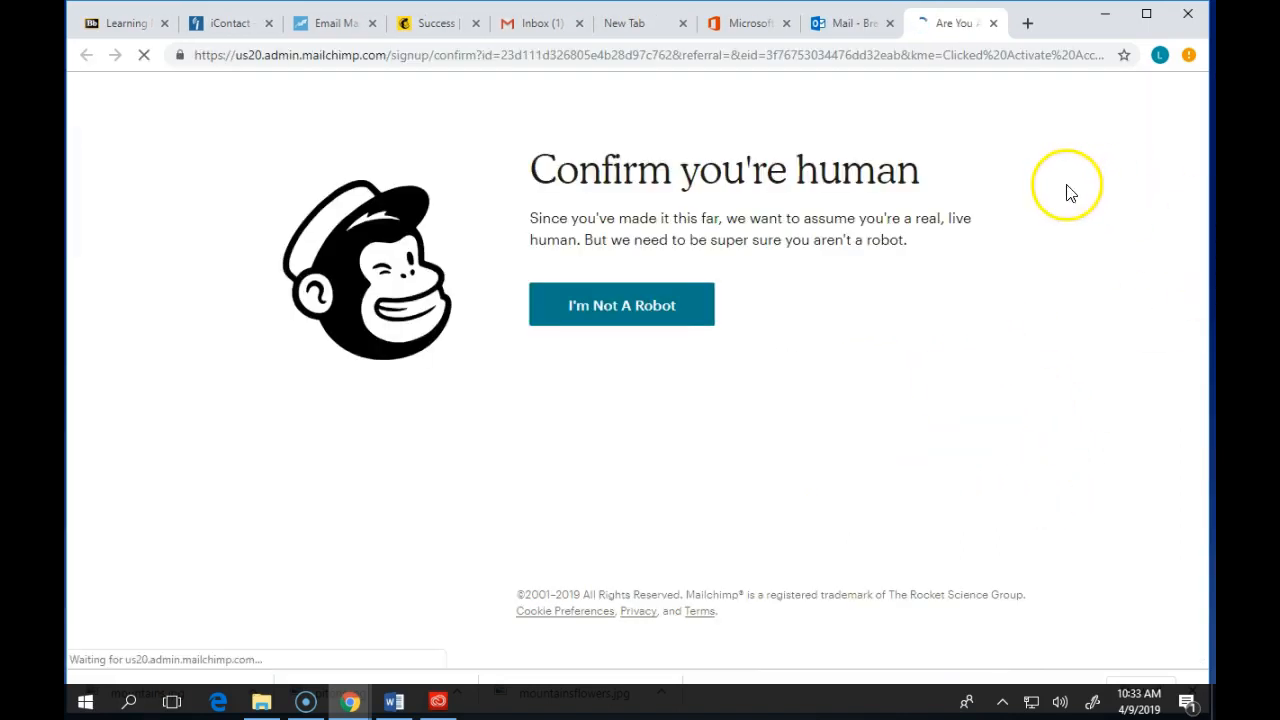
- Start the human verification and select all squares containing taxis
left_click(671, 303)
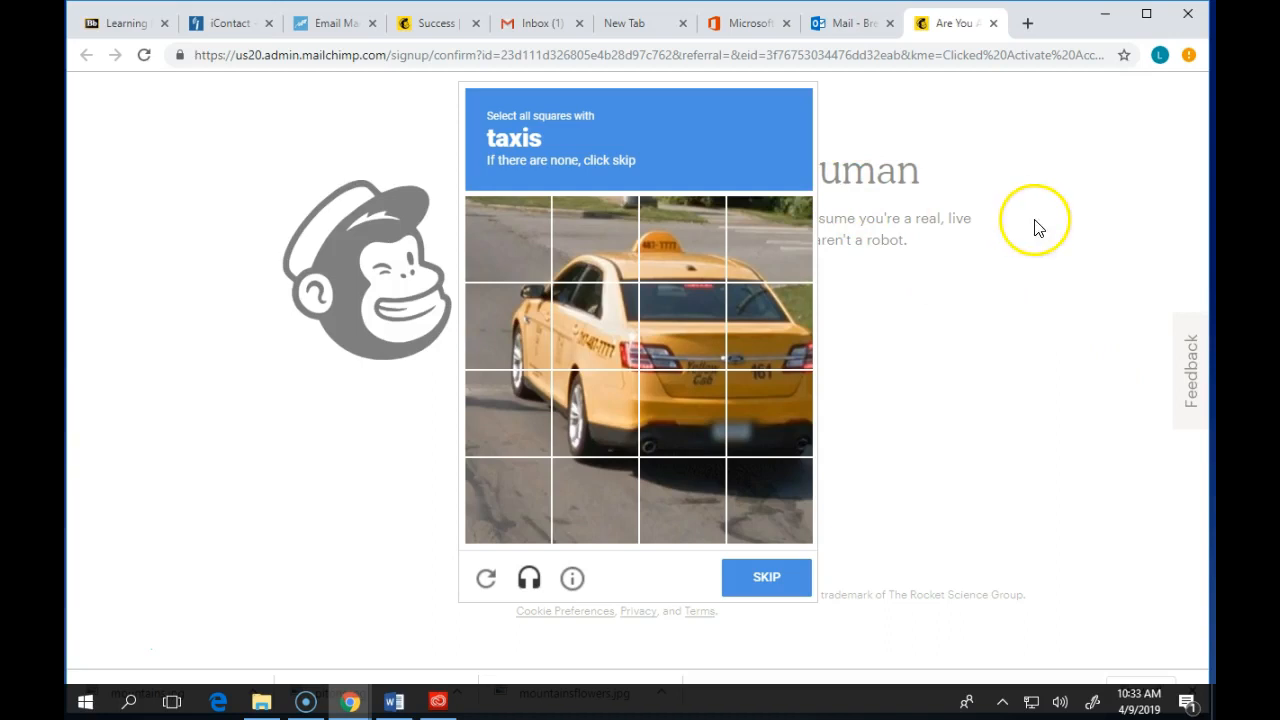
left_click(600, 228)
left_click(706, 241)
left_click(766, 237)
left_click(769, 311)
left_click(688, 325)
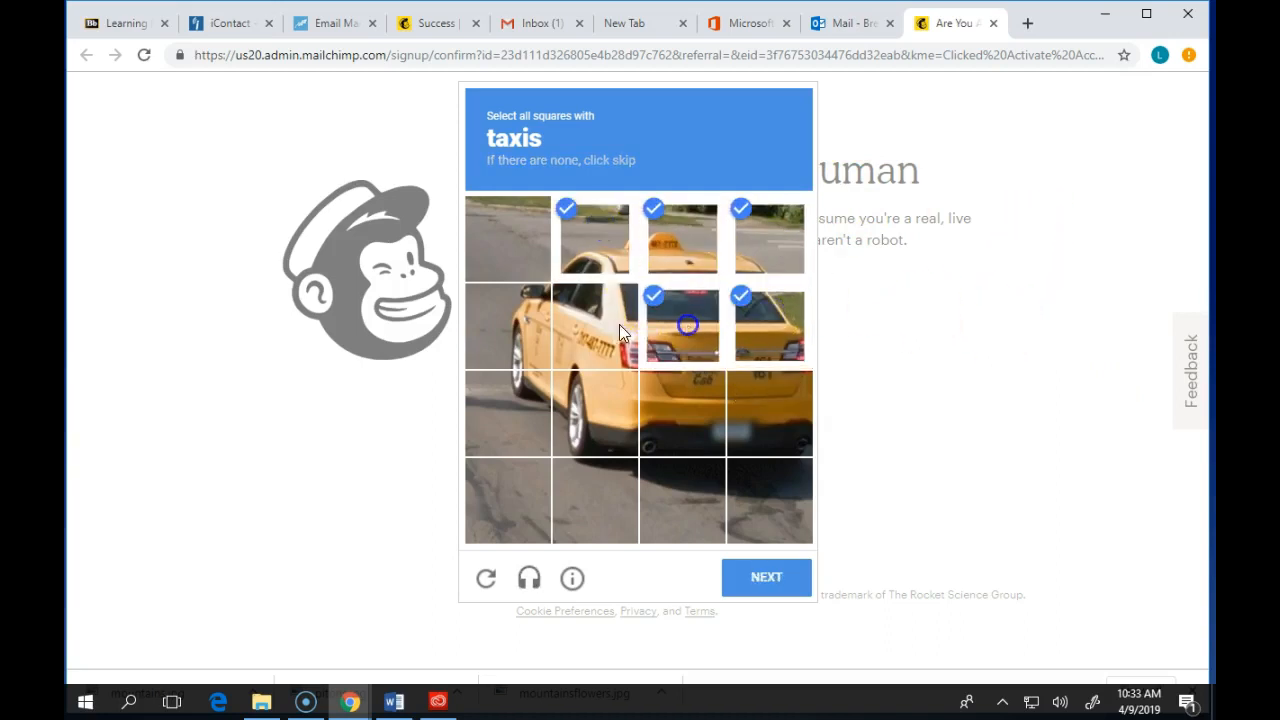
left_click(619, 324)
left_click(537, 330)
left_click(530, 412)
left_click(589, 417)
left_click(676, 404)
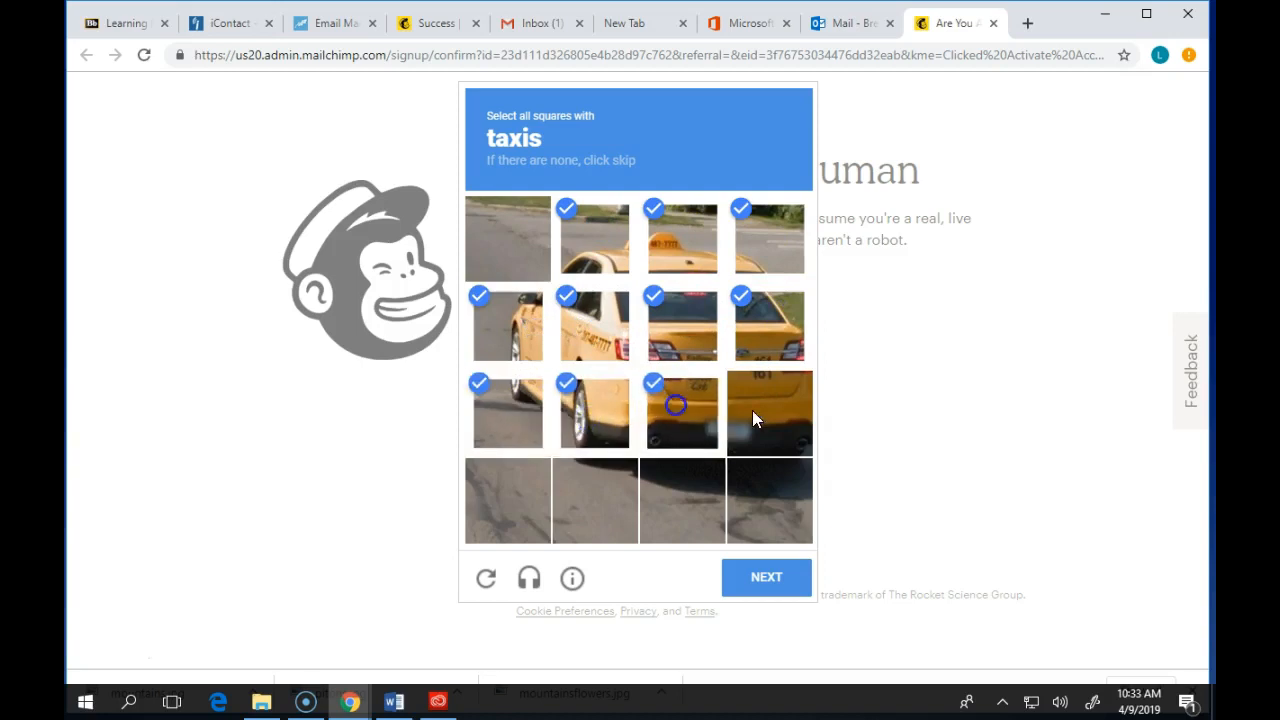
left_click(753, 412)
left_click(785, 587)
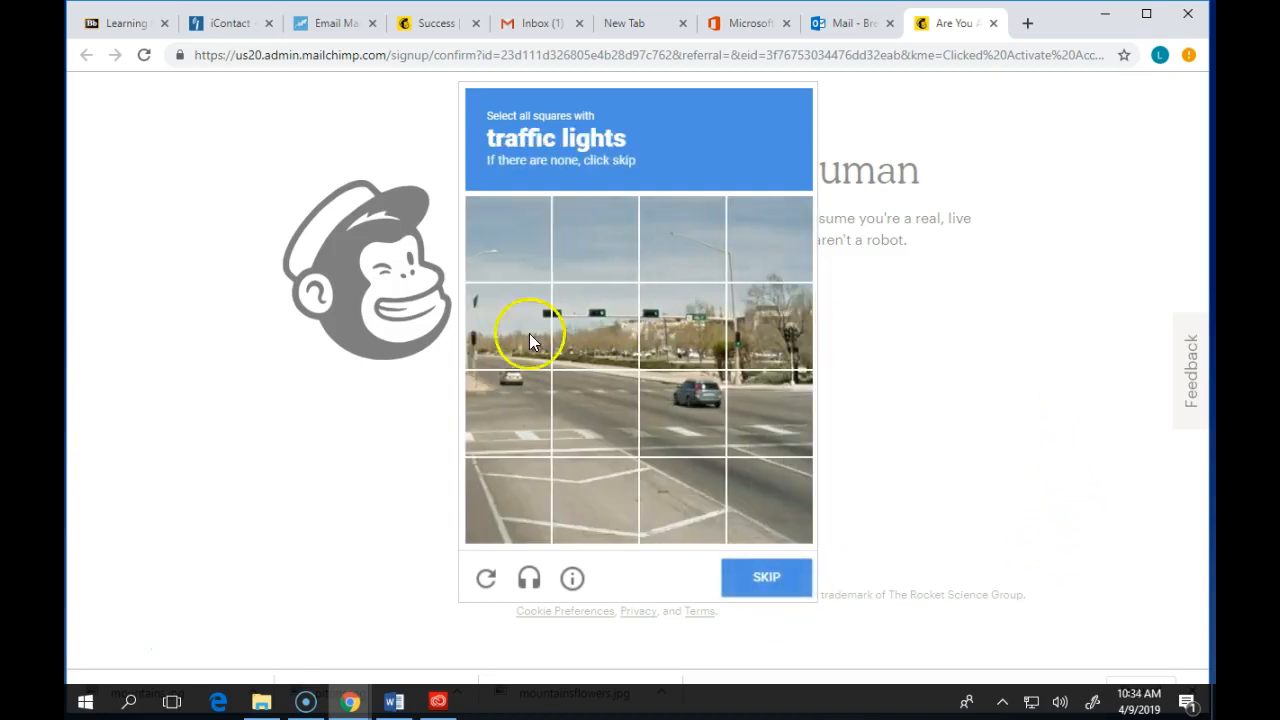
- Select all squares containing traffic lights and verify the challenge
left_click(485, 334)
left_click(600, 302)
left_click(682, 306)
left_click(766, 322)
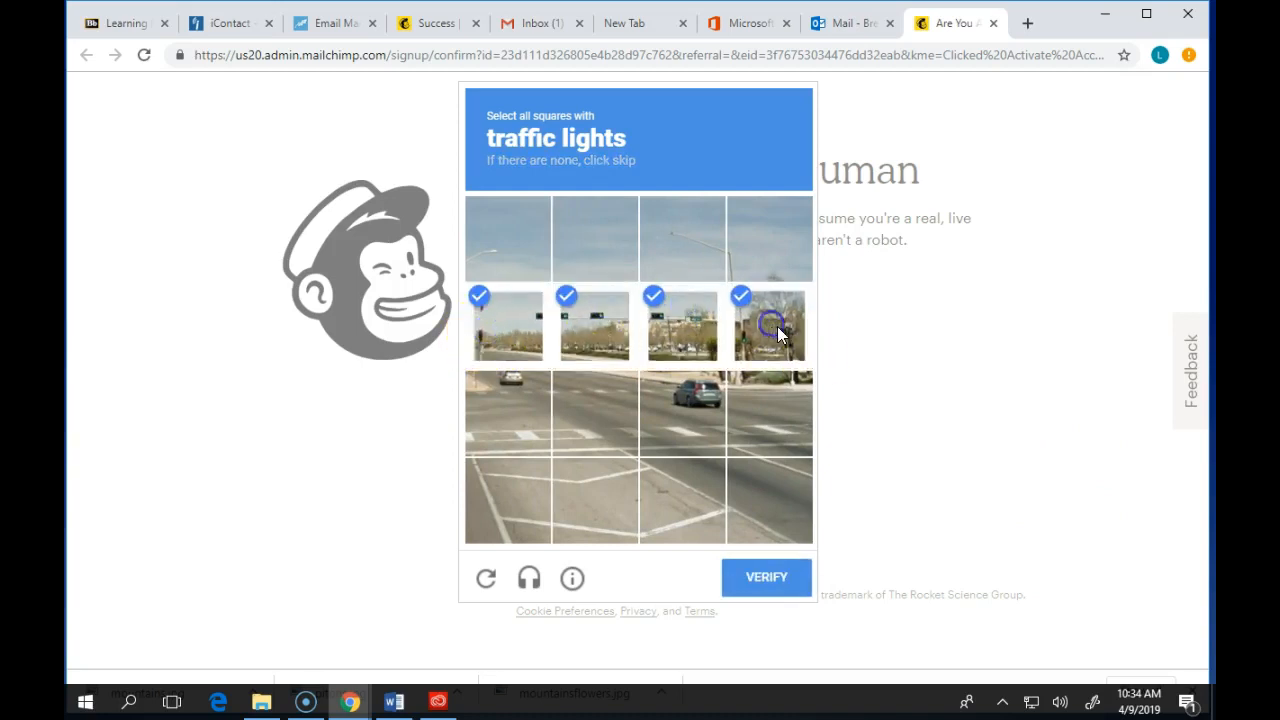
left_click(773, 578)
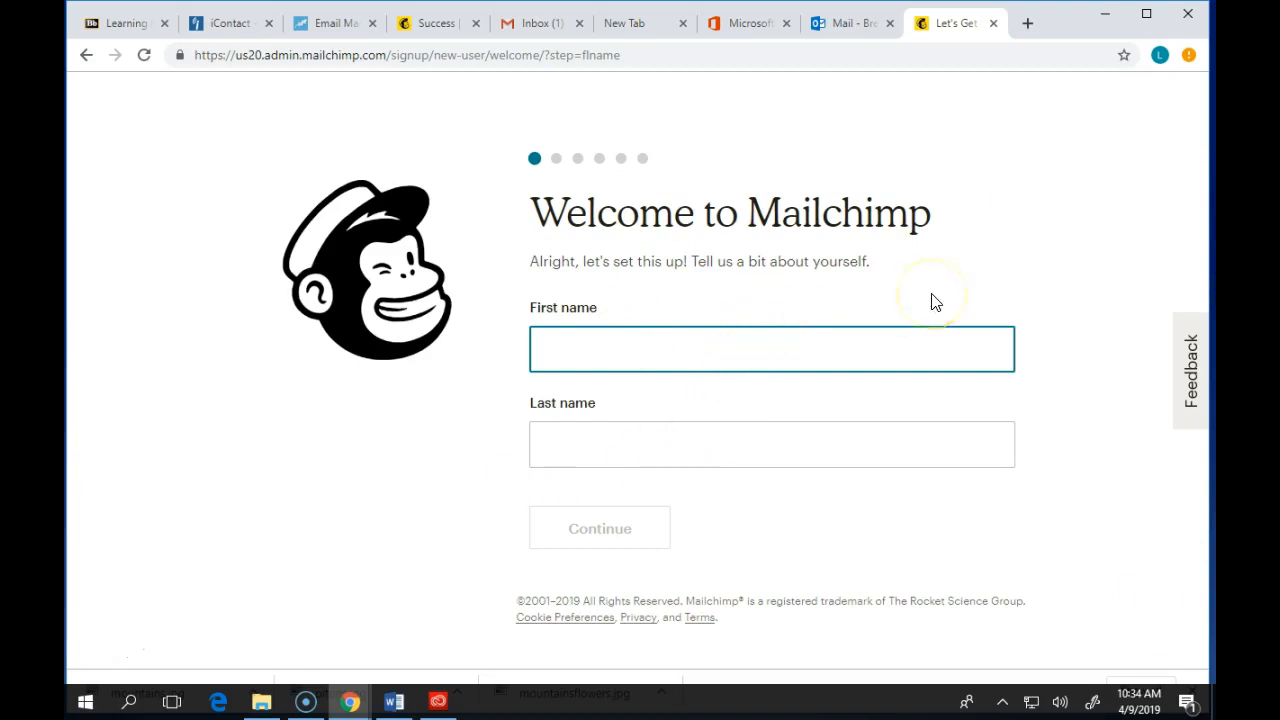
- Enter the user's first name and last name and continue
key("Tab")
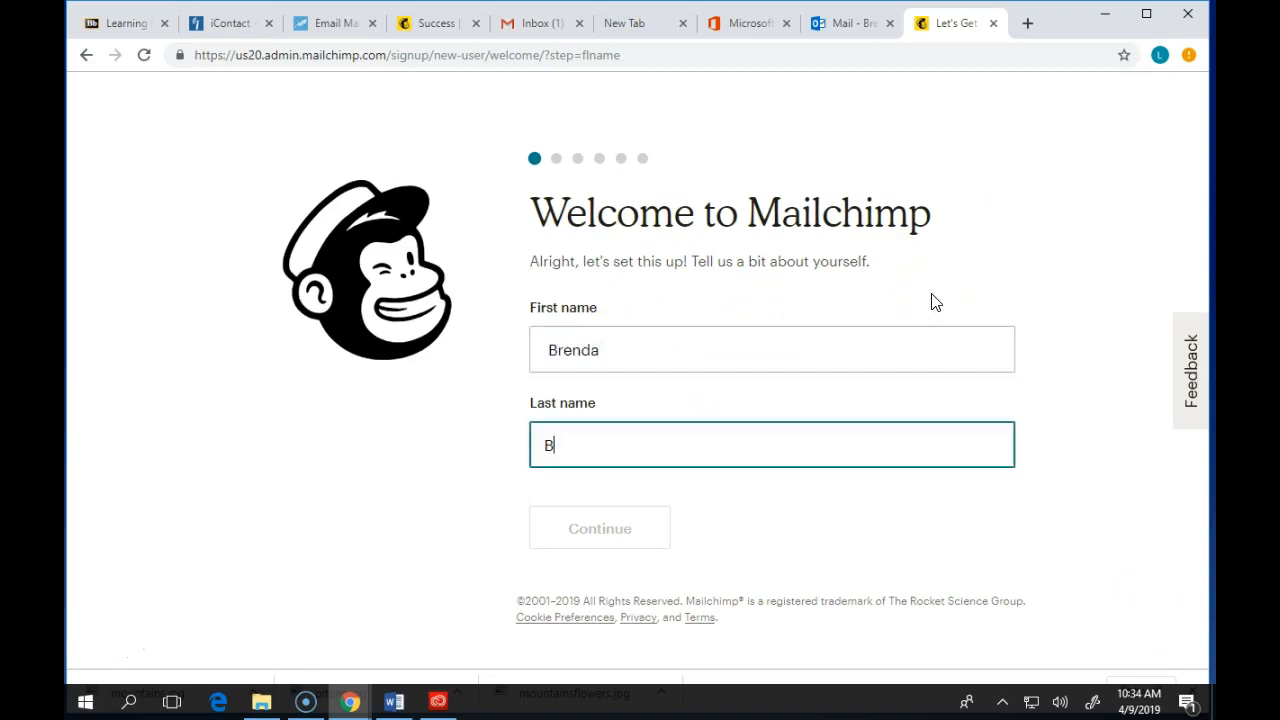
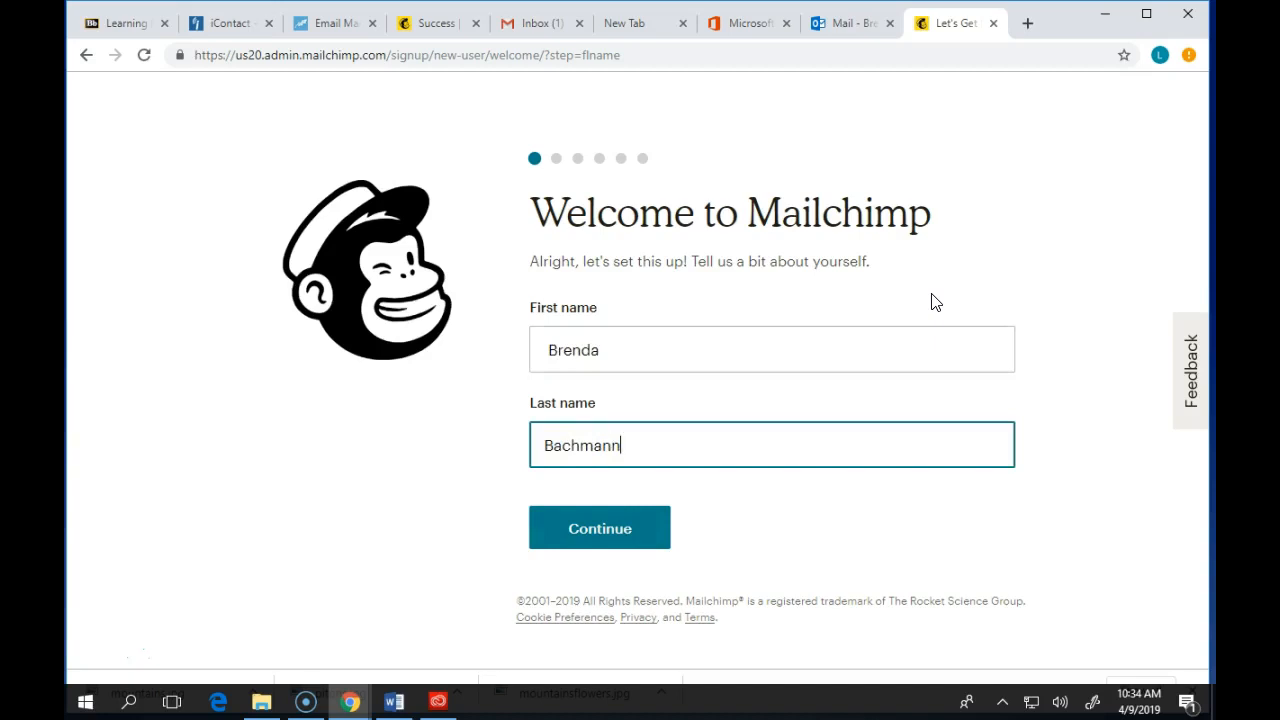
left_click(622, 537)
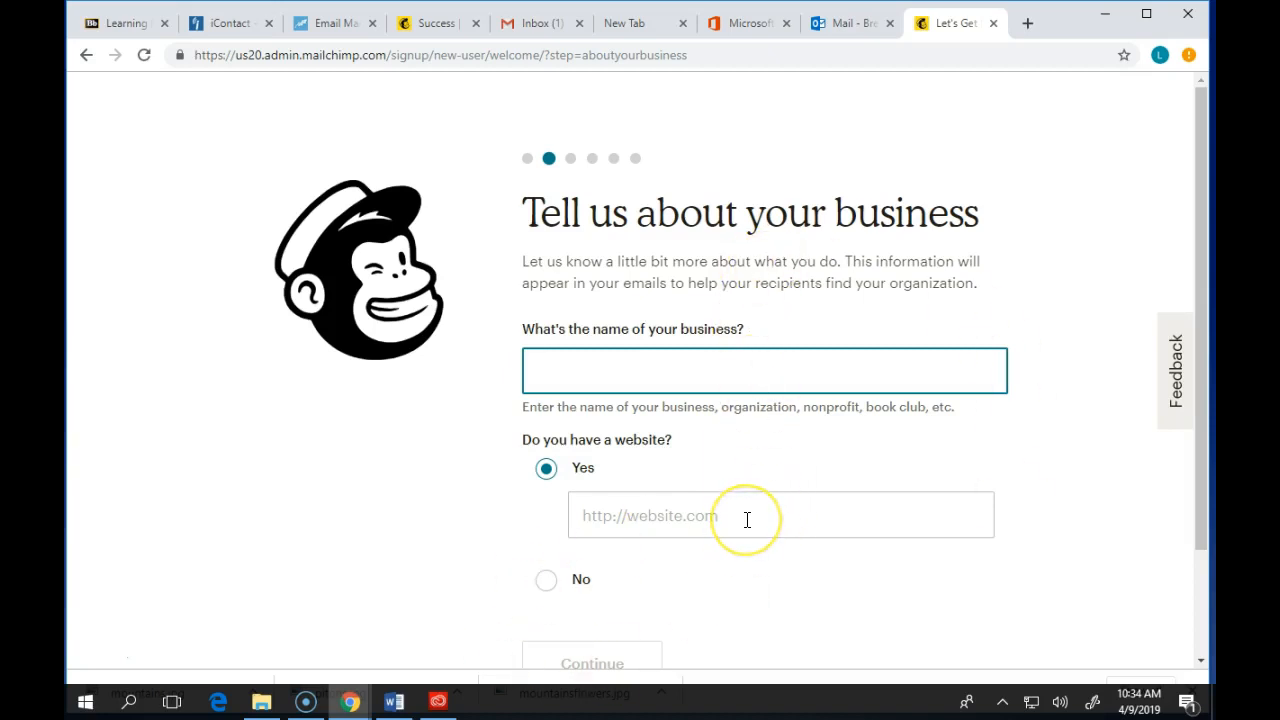
- Name the business Yo-Goats, answer No to having a website, and continue
type("Yo-Goats")
left_click(547, 581)
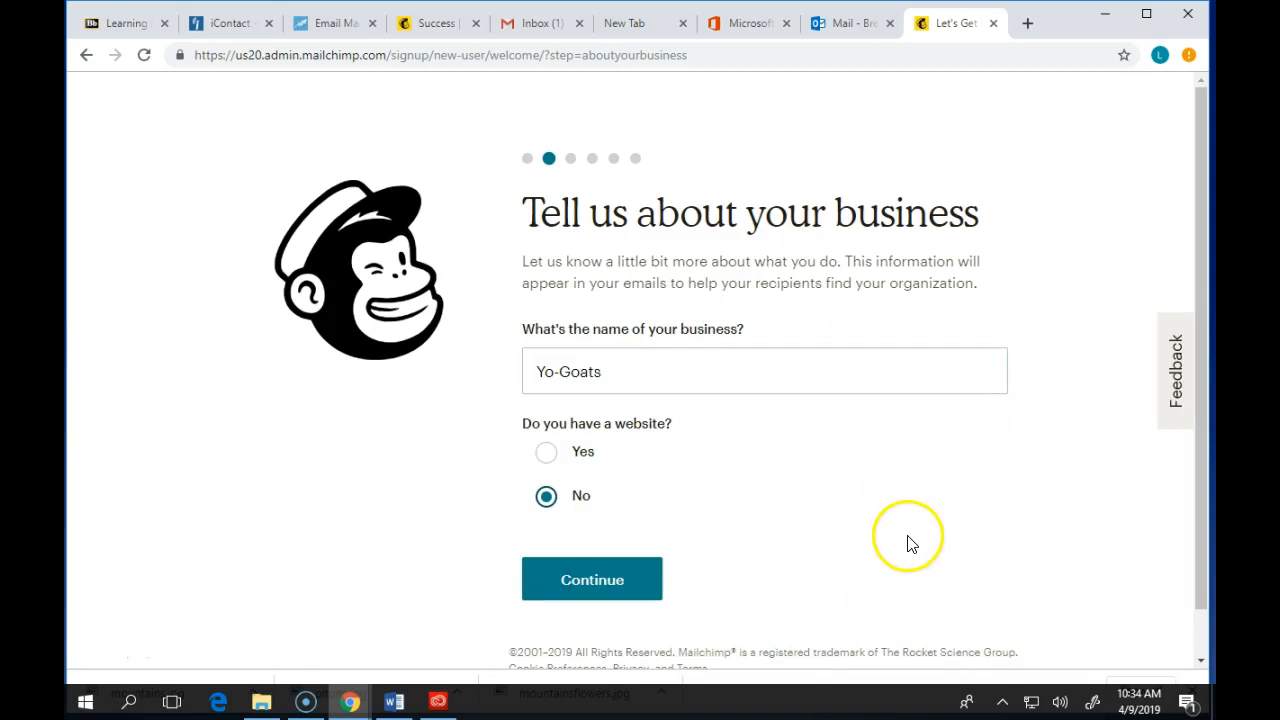
scroll(820, 500, "down", 1)
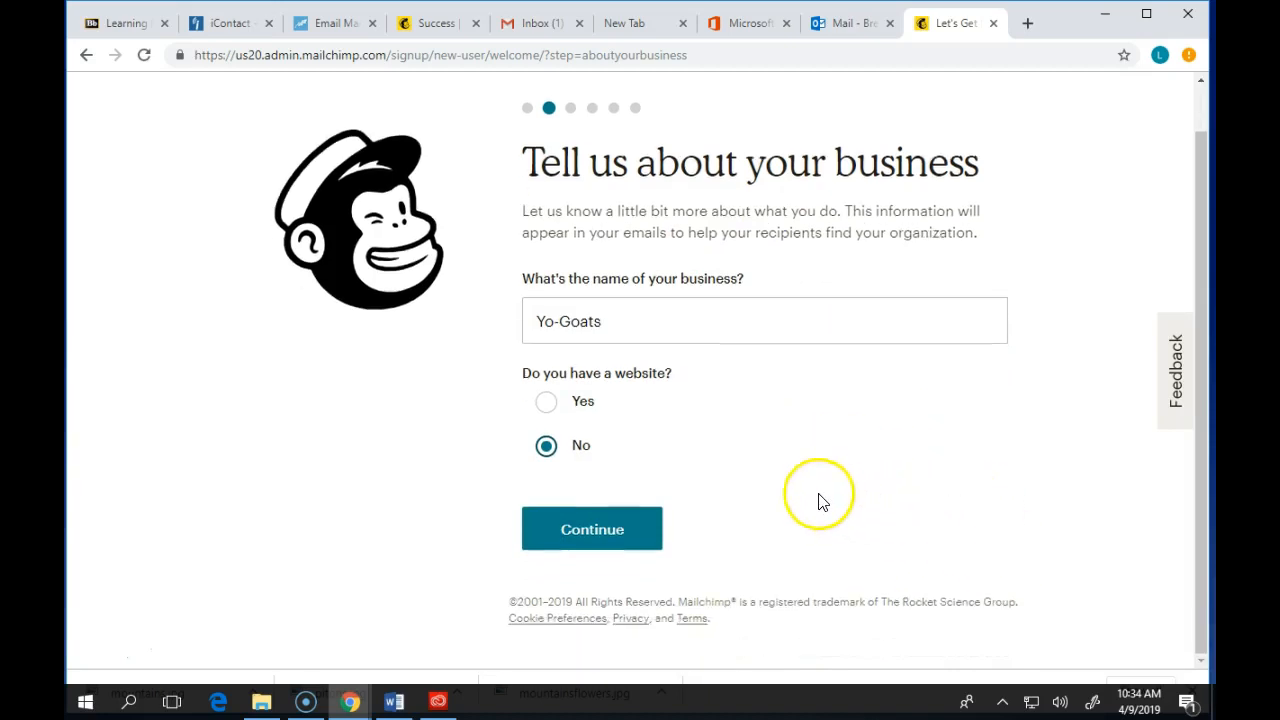
left_click(624, 541)
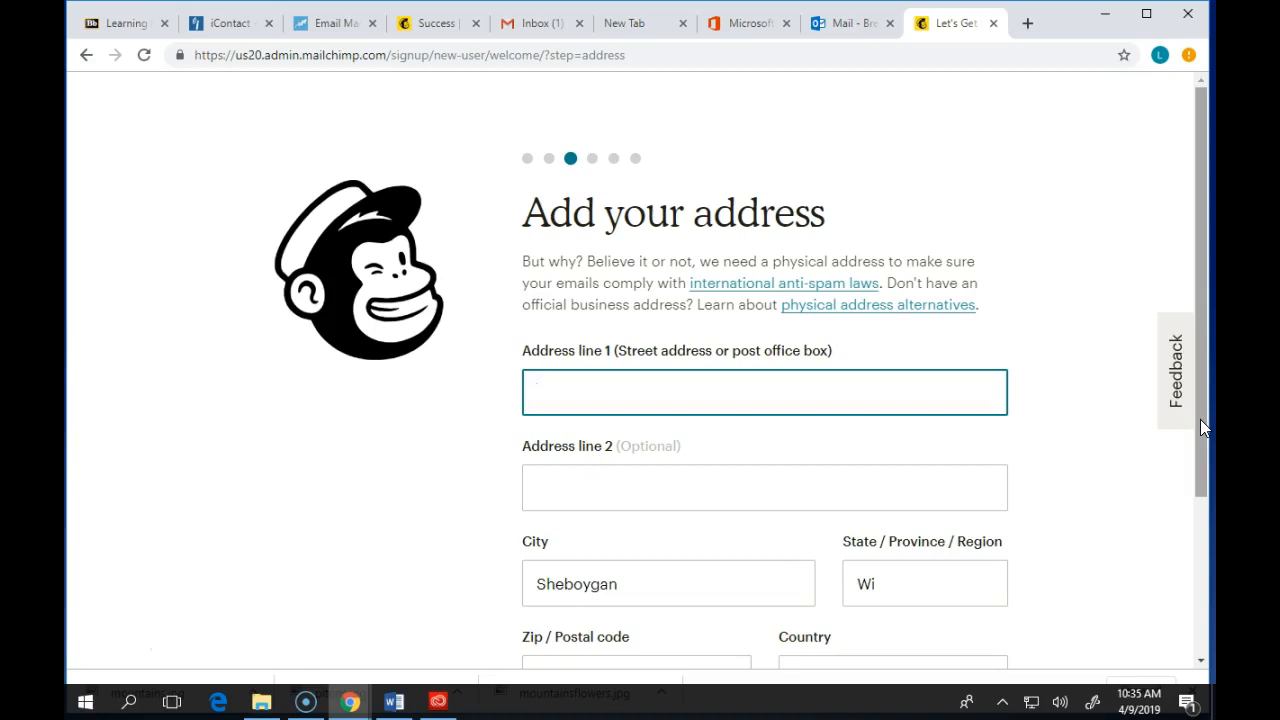
- Enter the street address, keep the city, state, zip and USA country, and continue
type("123 Main Street")
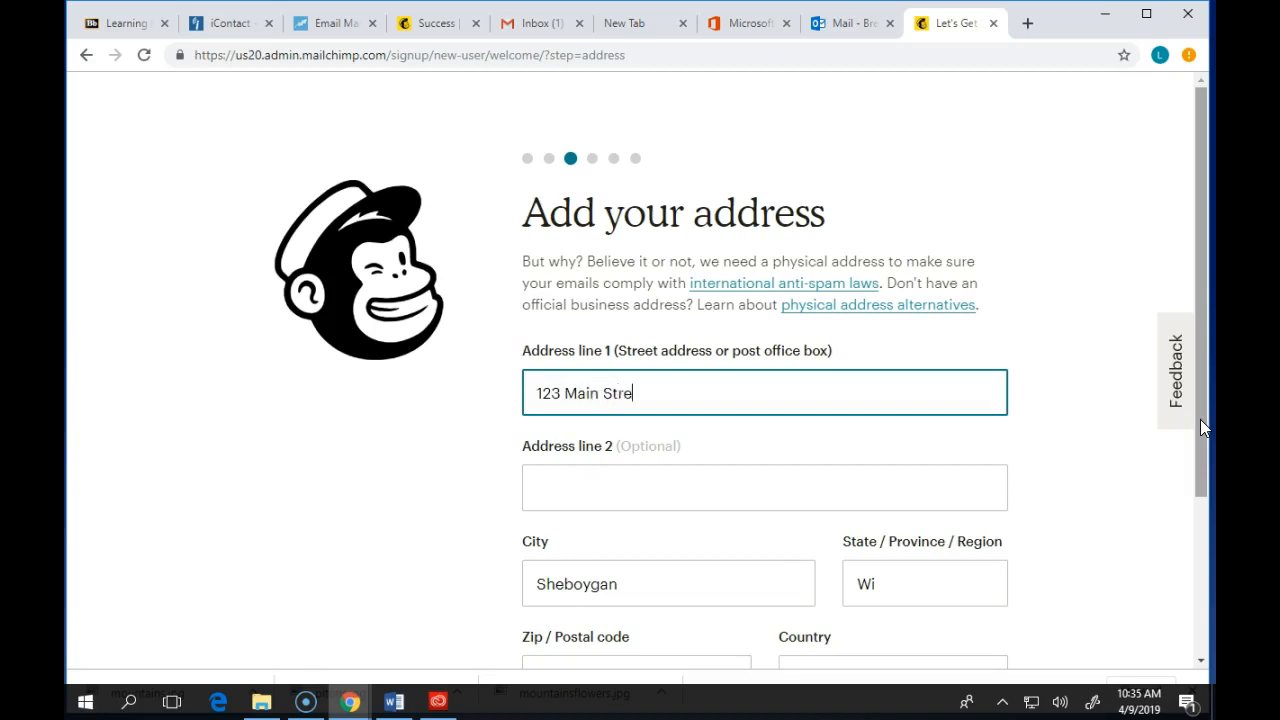
key("Tab")
key("Tab")
key("Tab")
key("Tab")
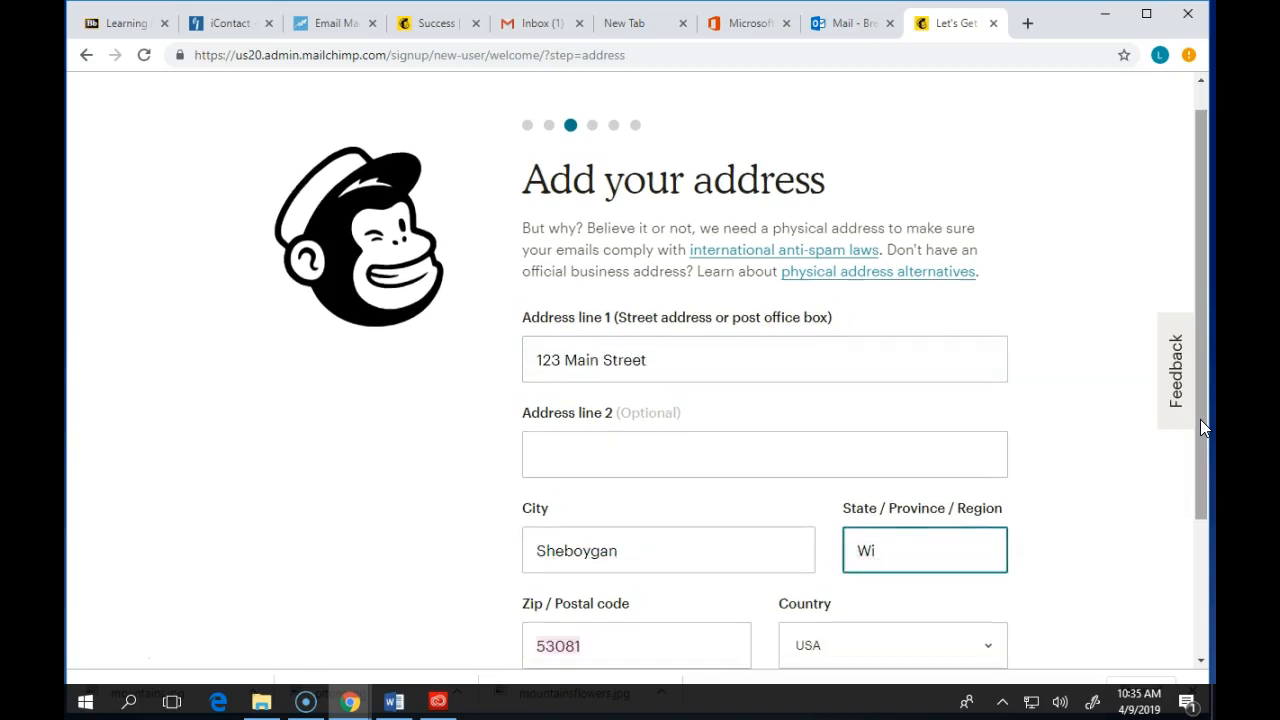
key("Tab")
scroll(903, 612, "down", 3)
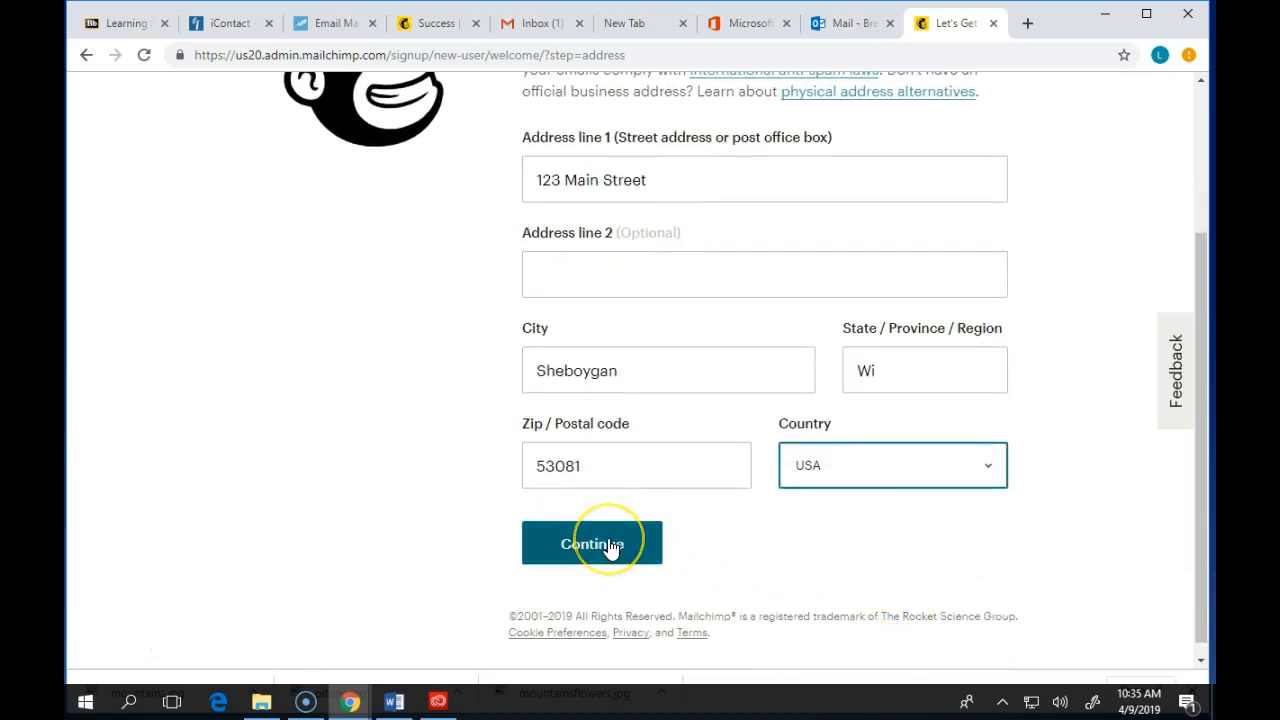
left_click(611, 548)
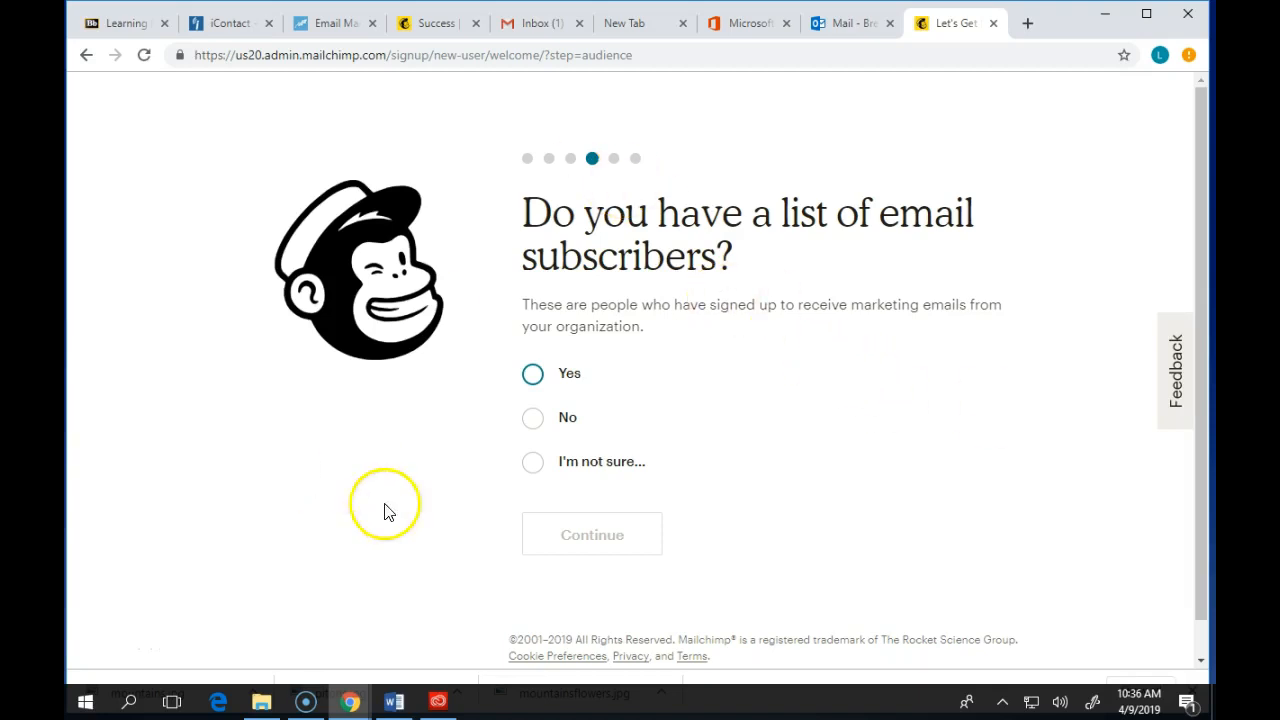
- Answer No to having a list of email subscribers and continue
left_click(535, 424)
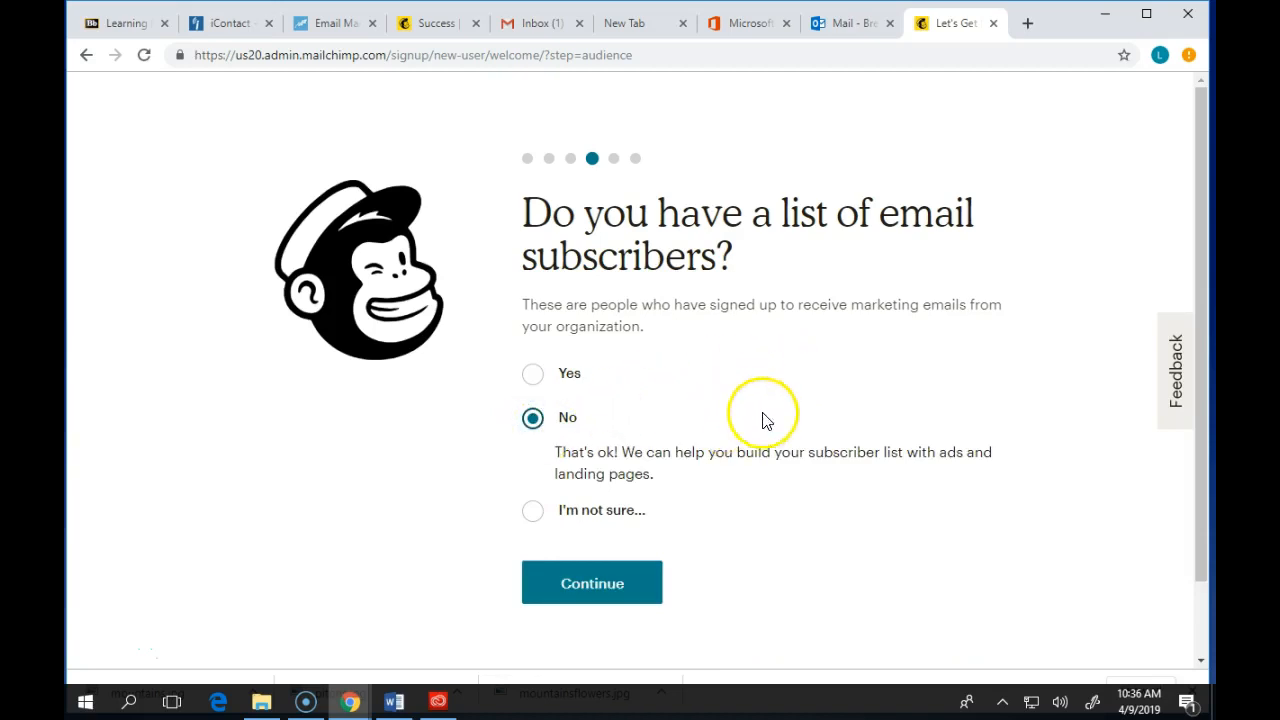
left_click(621, 576)
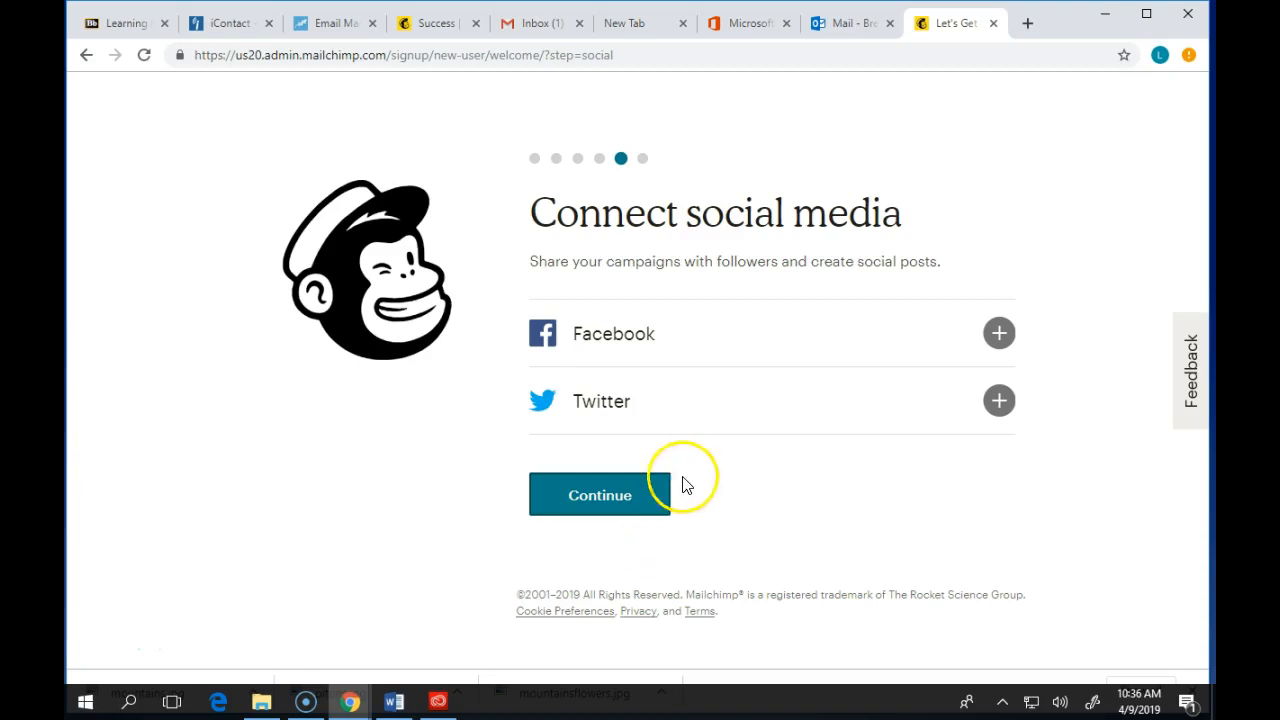
- Skip connecting social media and the marketing path, then finish account setup without subscribing
left_click(584, 505)
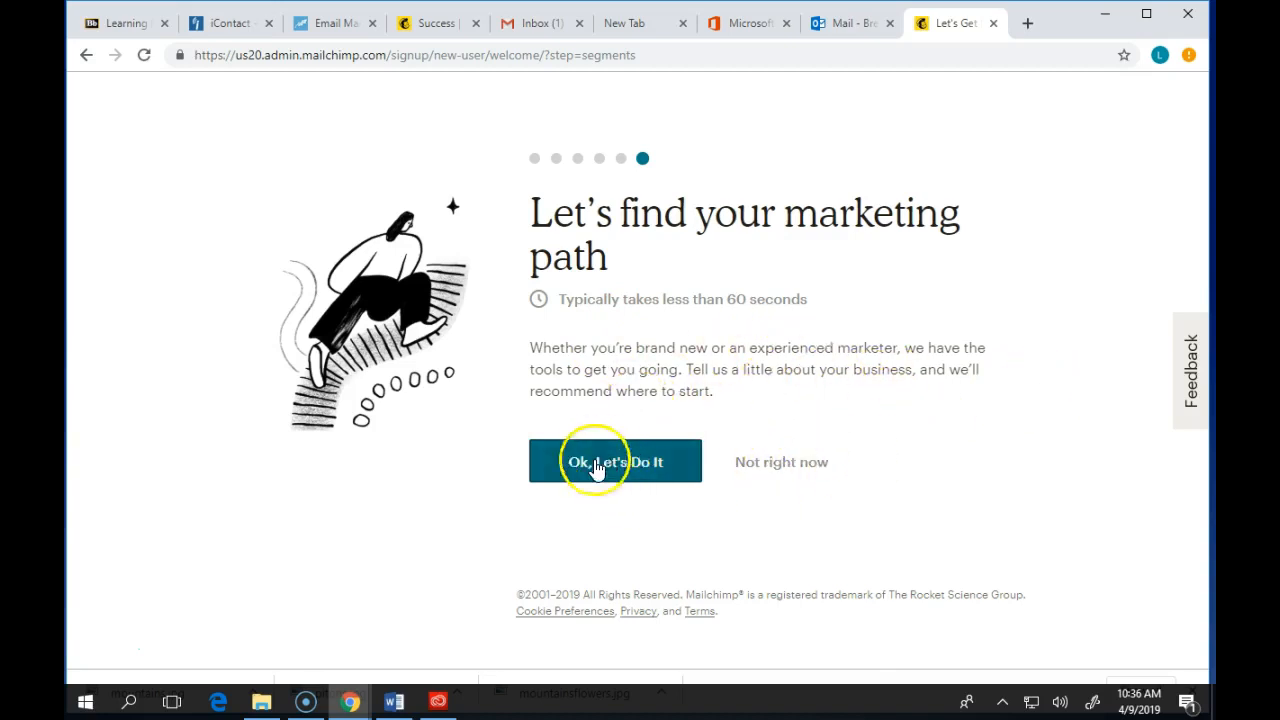
left_click(805, 464)
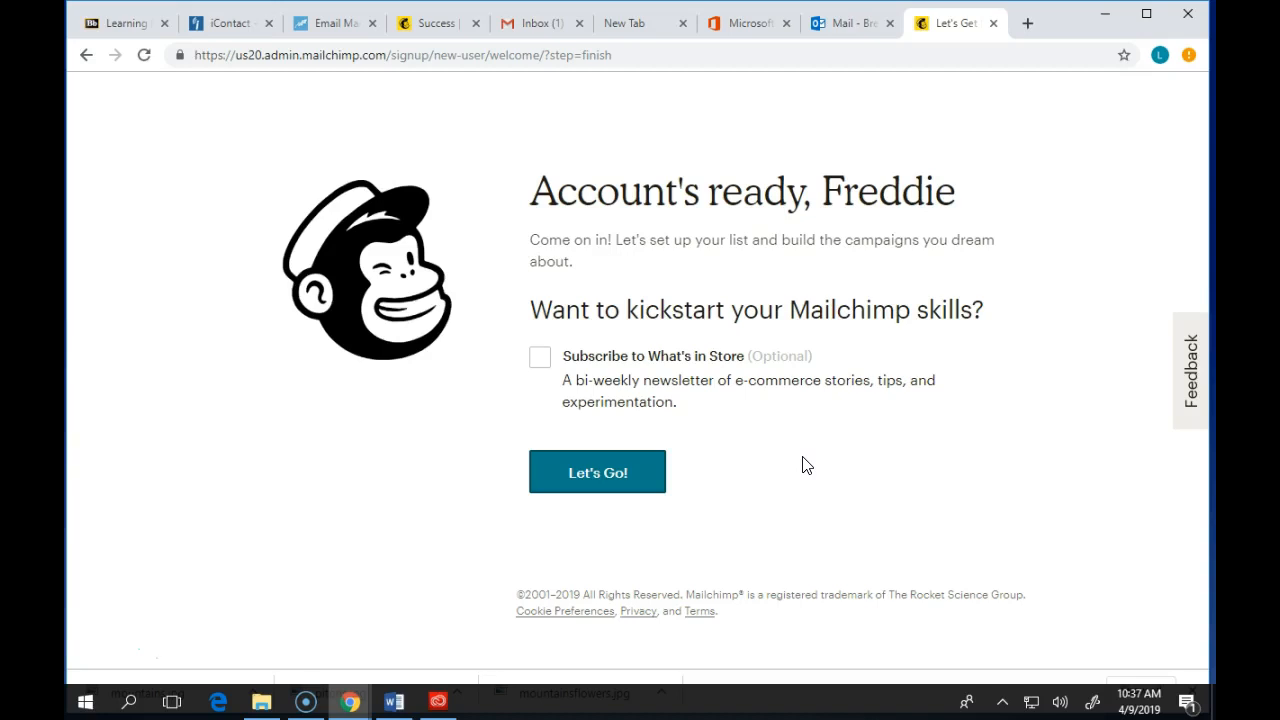
left_click(607, 478)
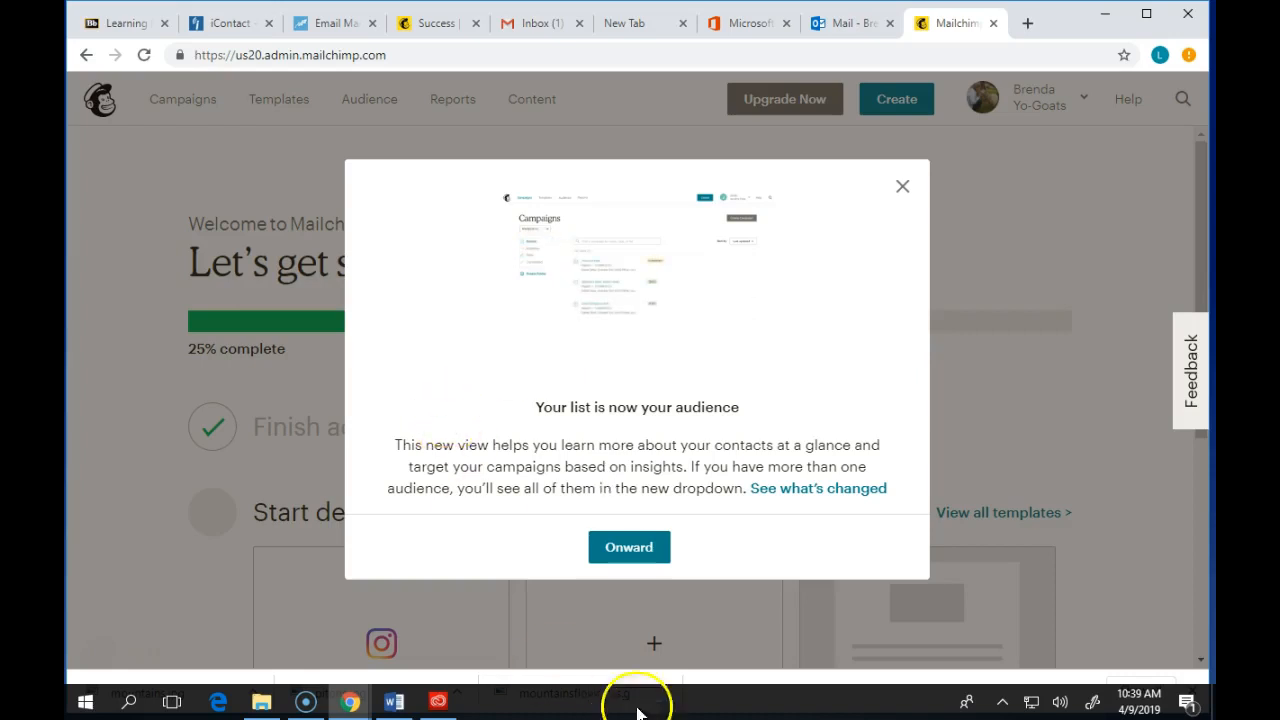
- Dismiss the audience notice on the Mailchimp dashboard
left_click(629, 547)
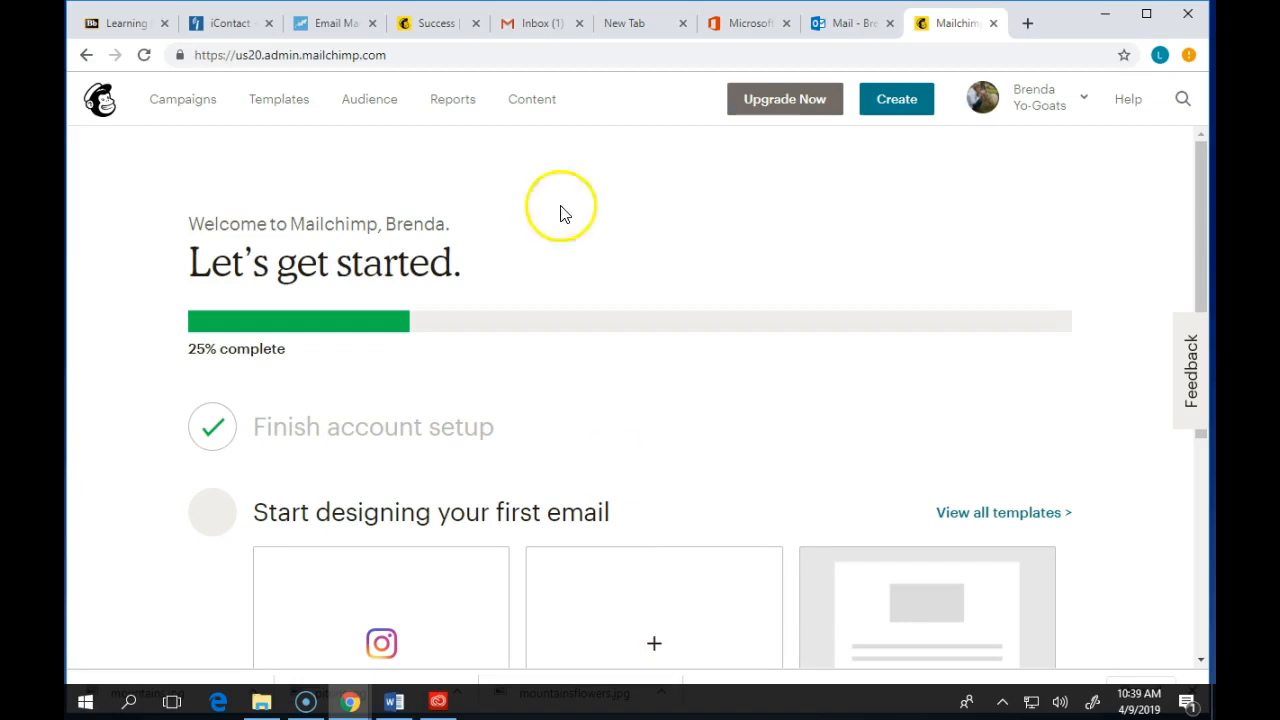
scroll(571, 363, "down", 1)
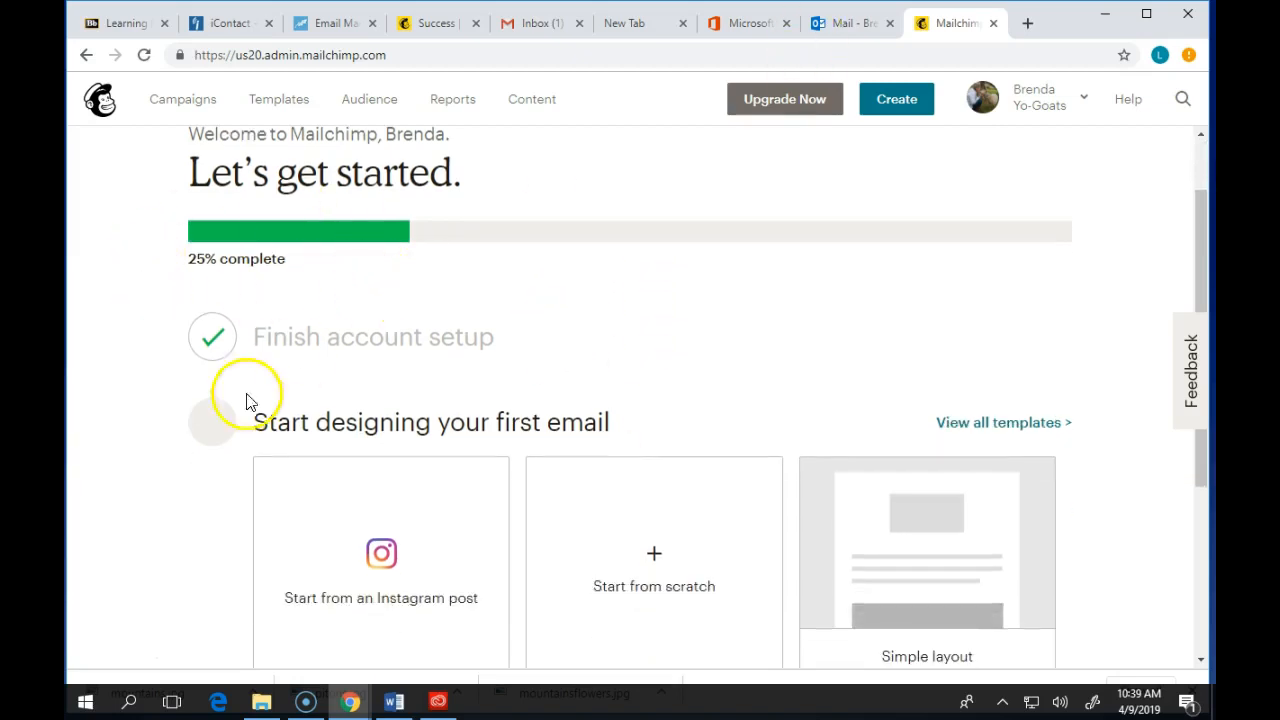
- Open the full template gallery from the first-email section of the getting-started page
scroll(560, 432, "down", 1)
scroll(860, 430, "down", 1)
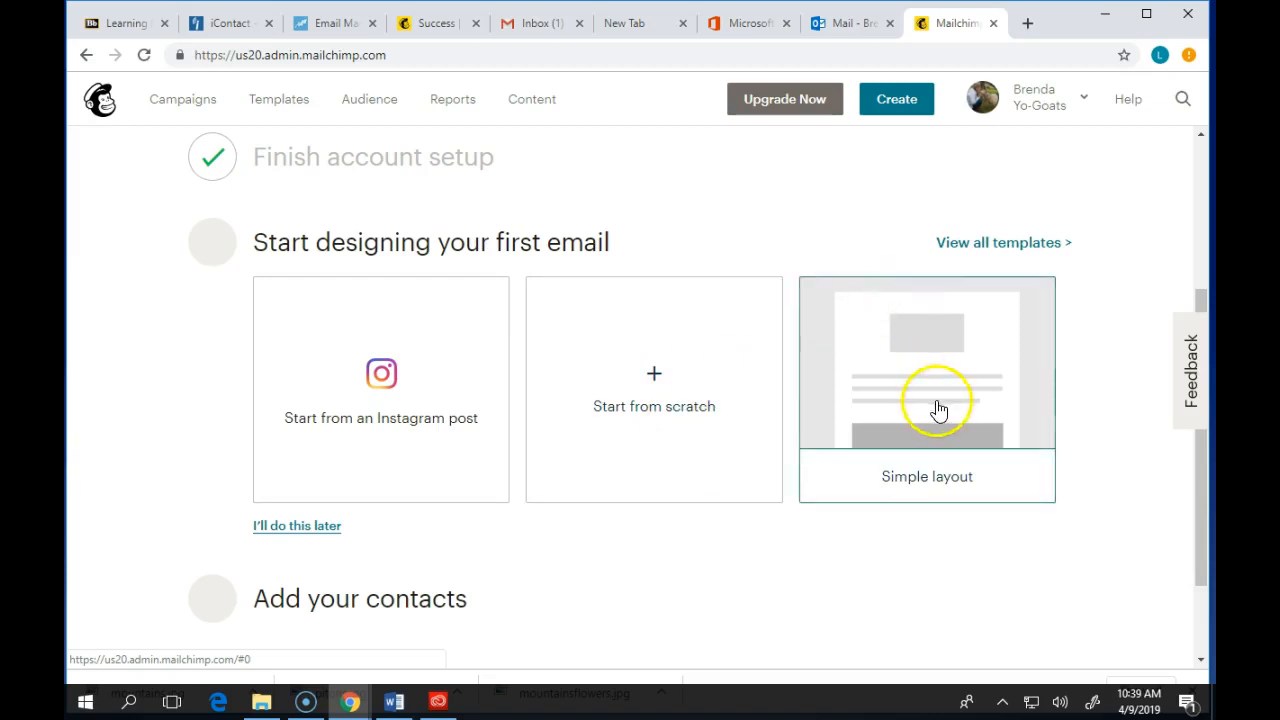
left_click(1043, 252)
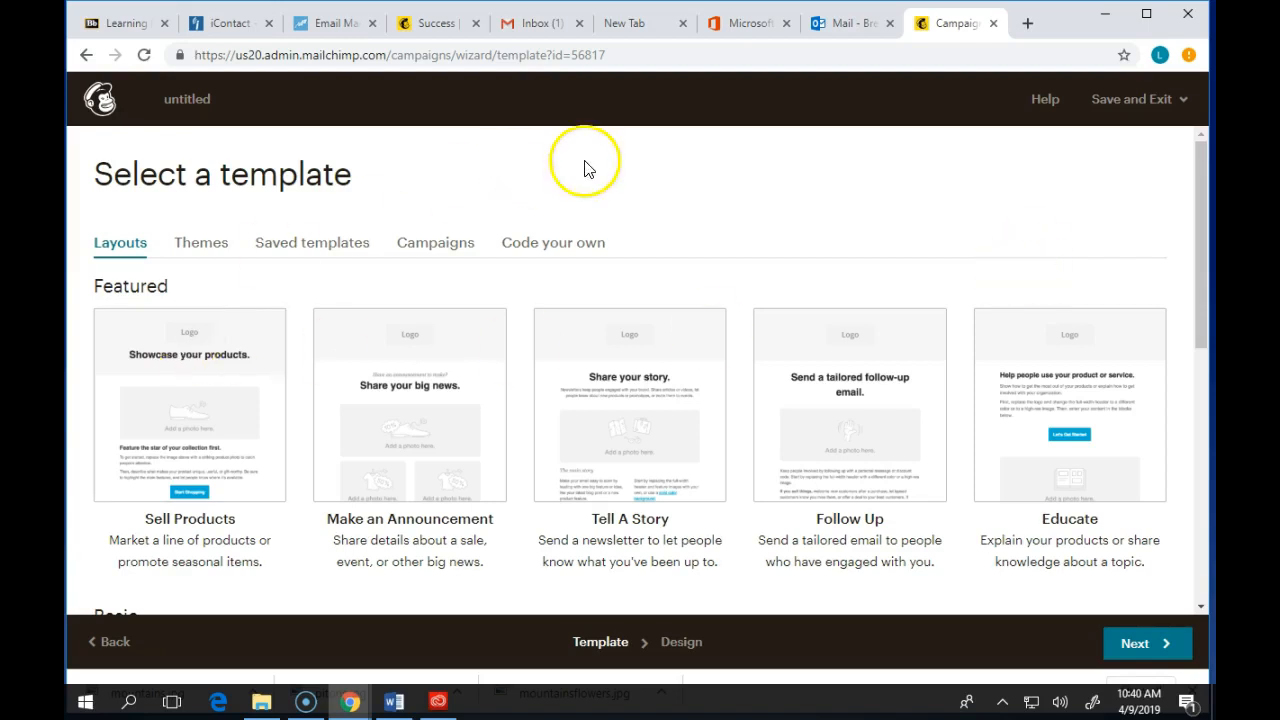
- Browse the themed templates filtered to the Holiday category
scroll(677, 400, "down", 3)
scroll(677, 400, "up", 3)
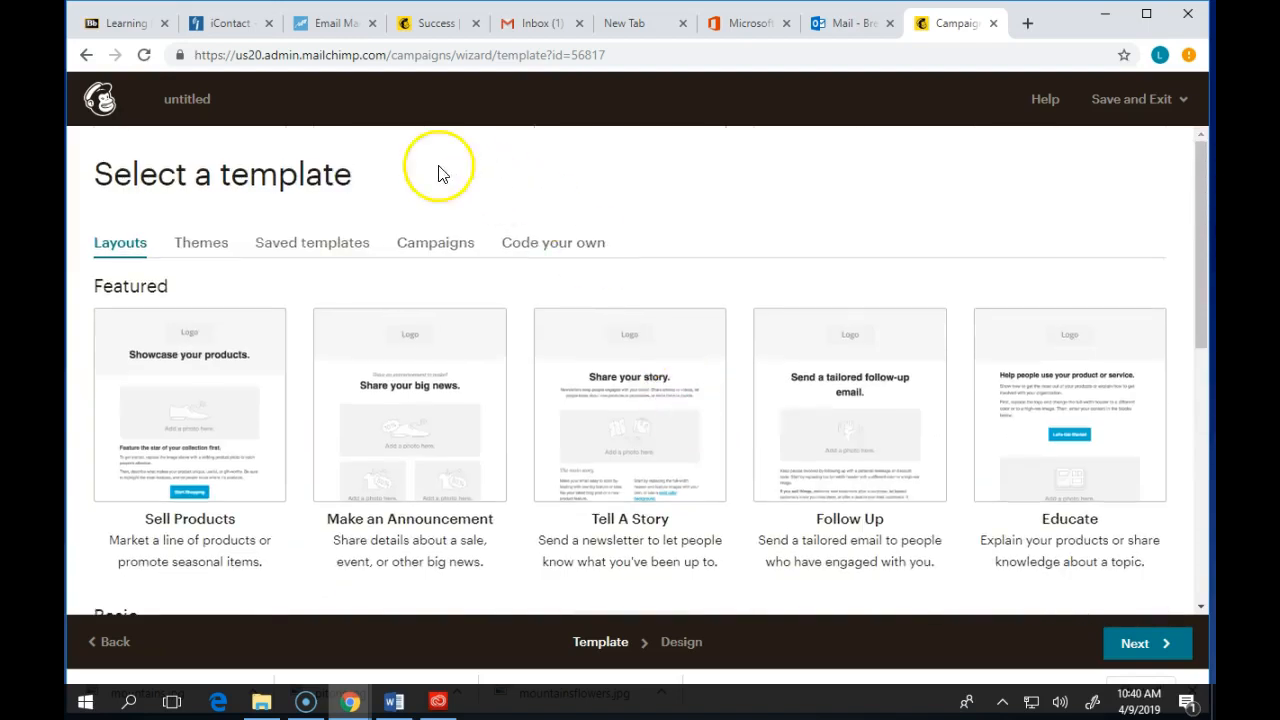
left_click(188, 249)
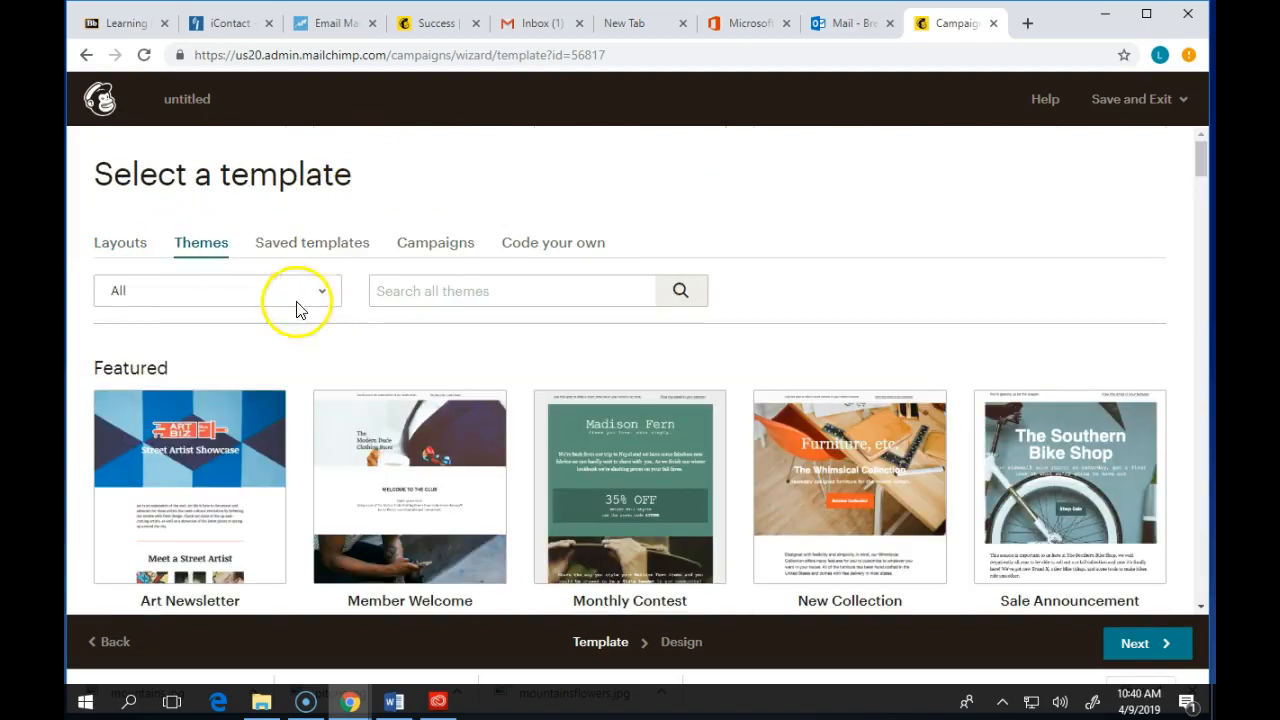
left_click(274, 290)
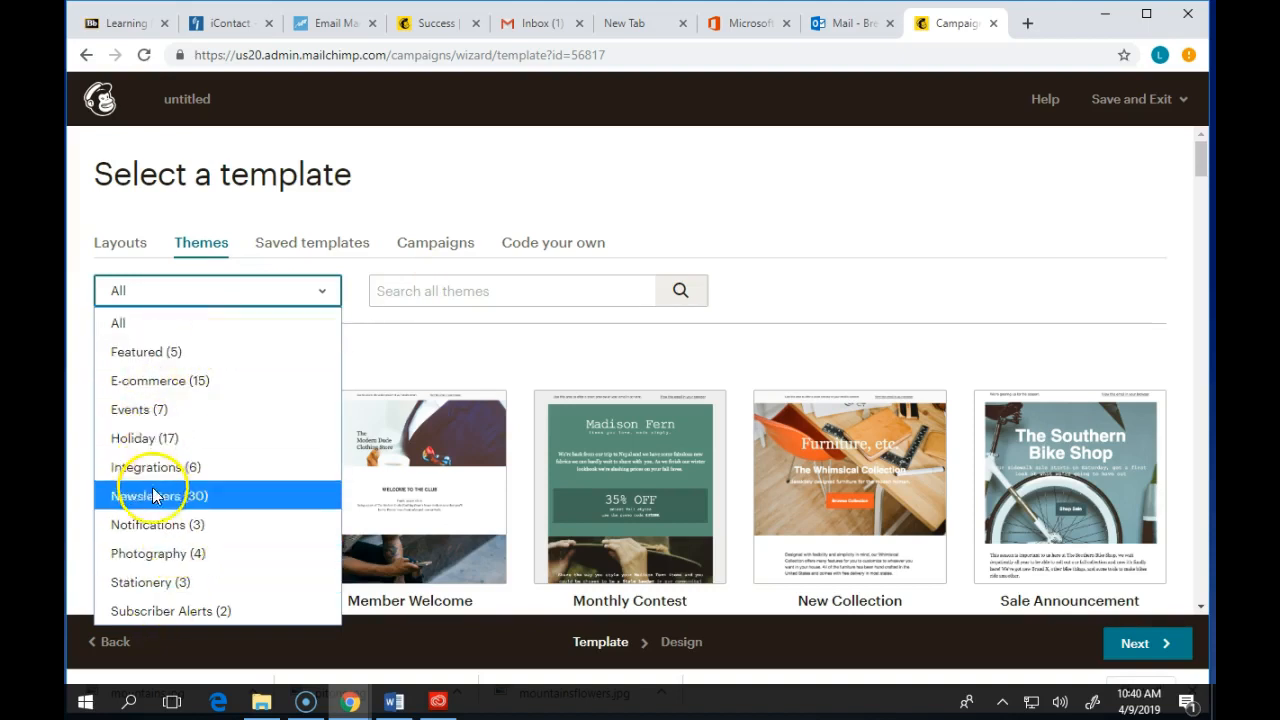
left_click(127, 438)
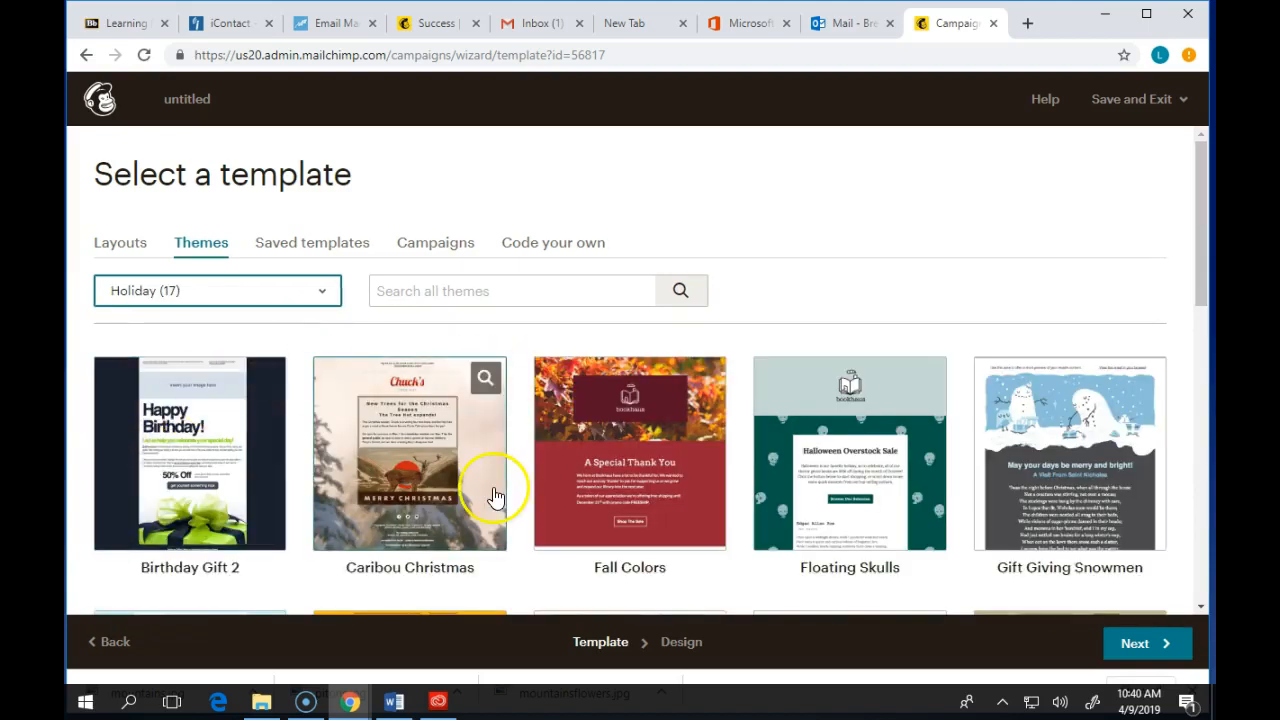
scroll(491, 510, "down", 1)
scroll(706, 306, "down", 4)
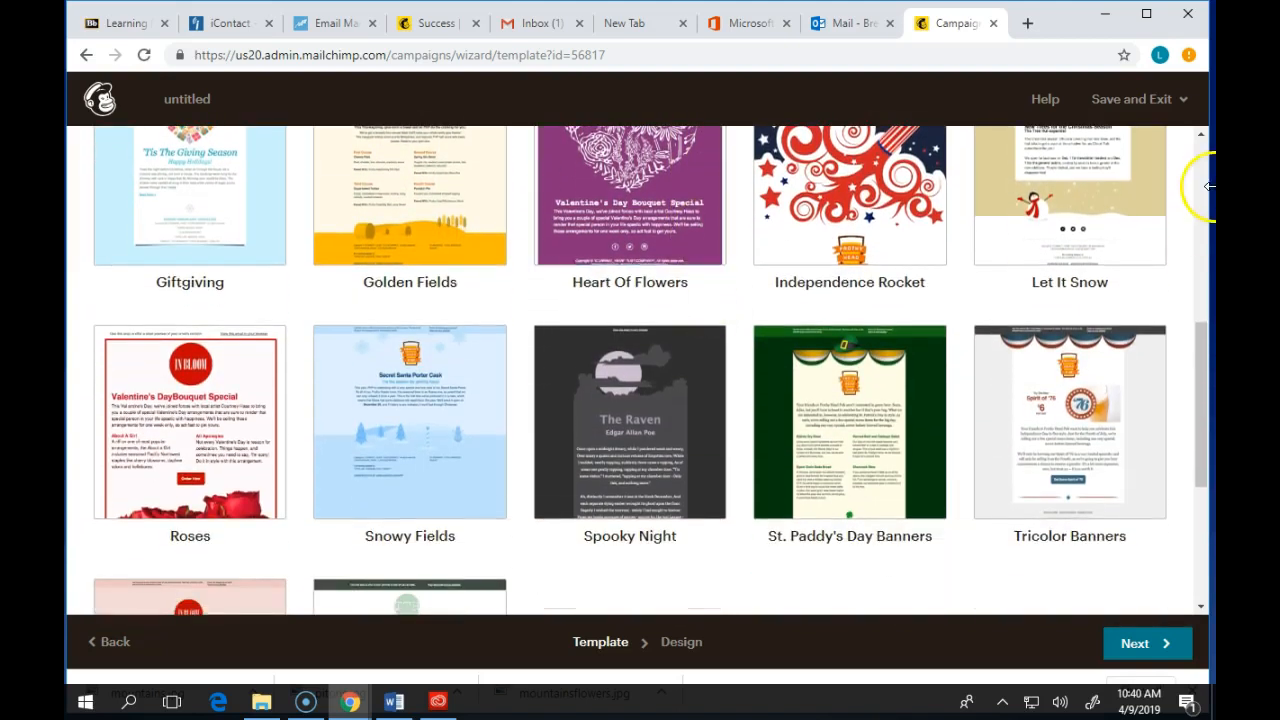
scroll(603, 402, "down", 3)
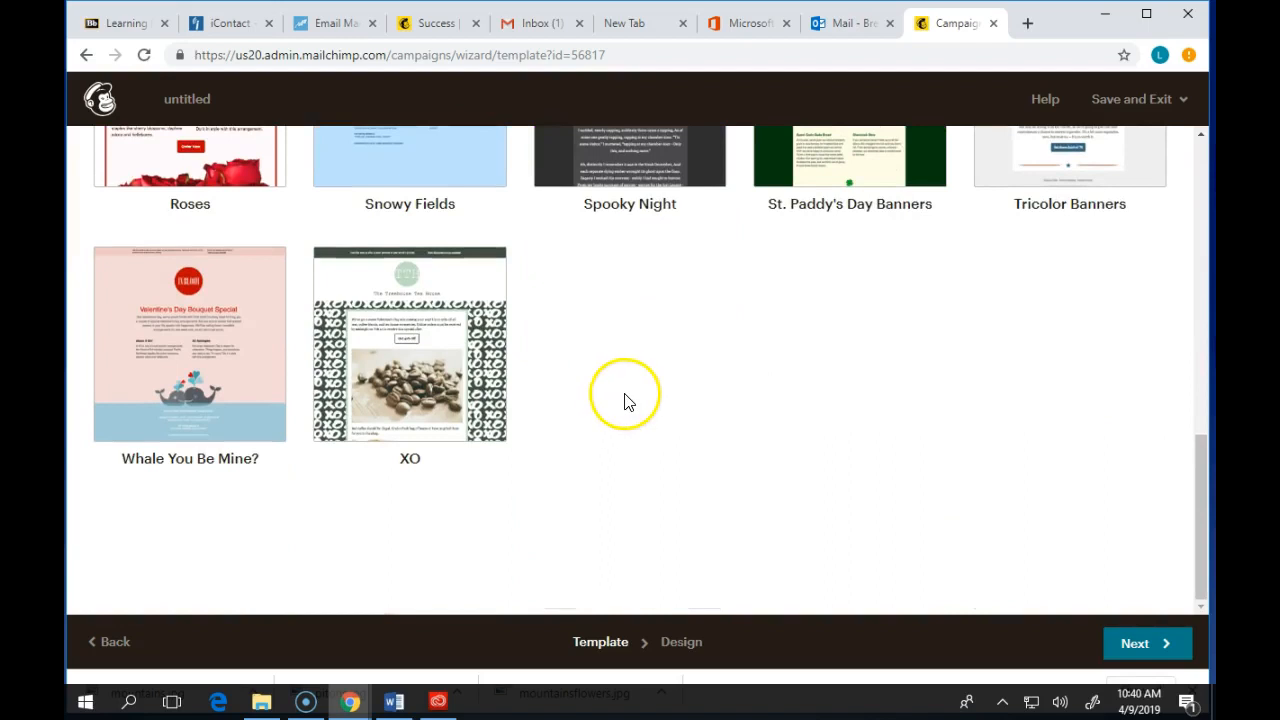
scroll(625, 405, "up", 8)
scroll(622, 400, "up", 1)
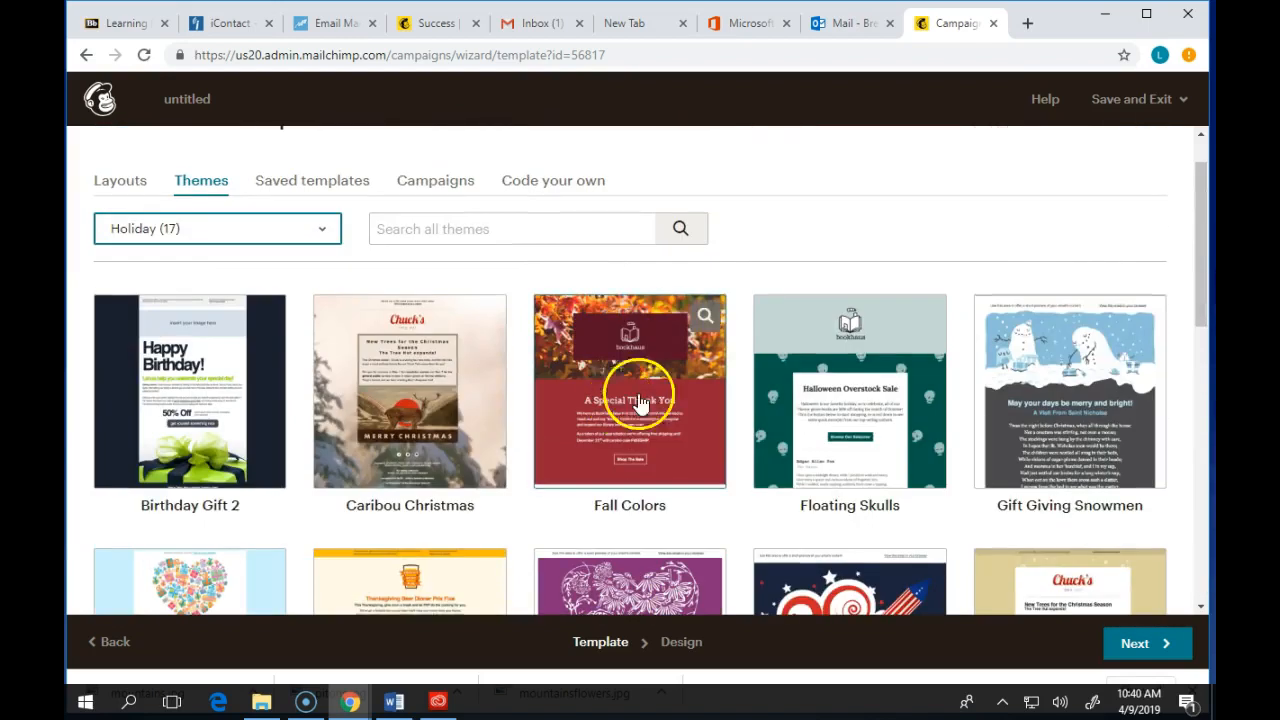
scroll(1000, 340, "up", 1)
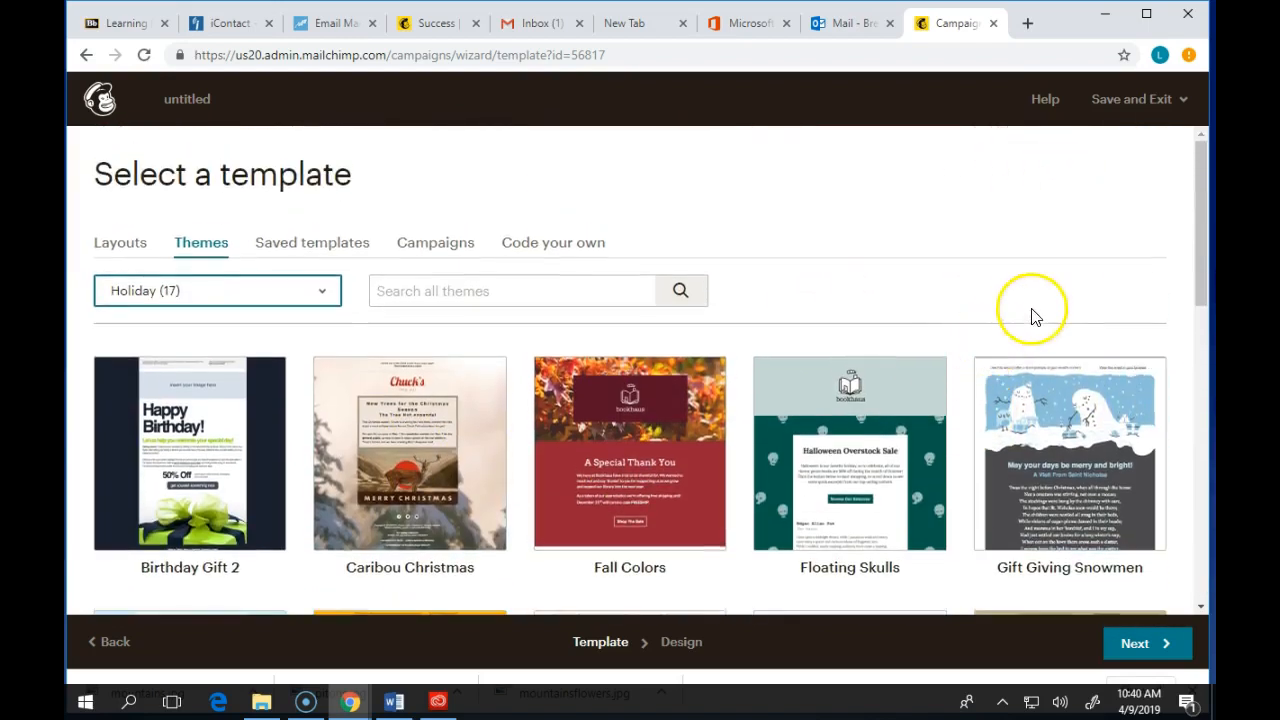
scroll(1045, 310, "down", 1)
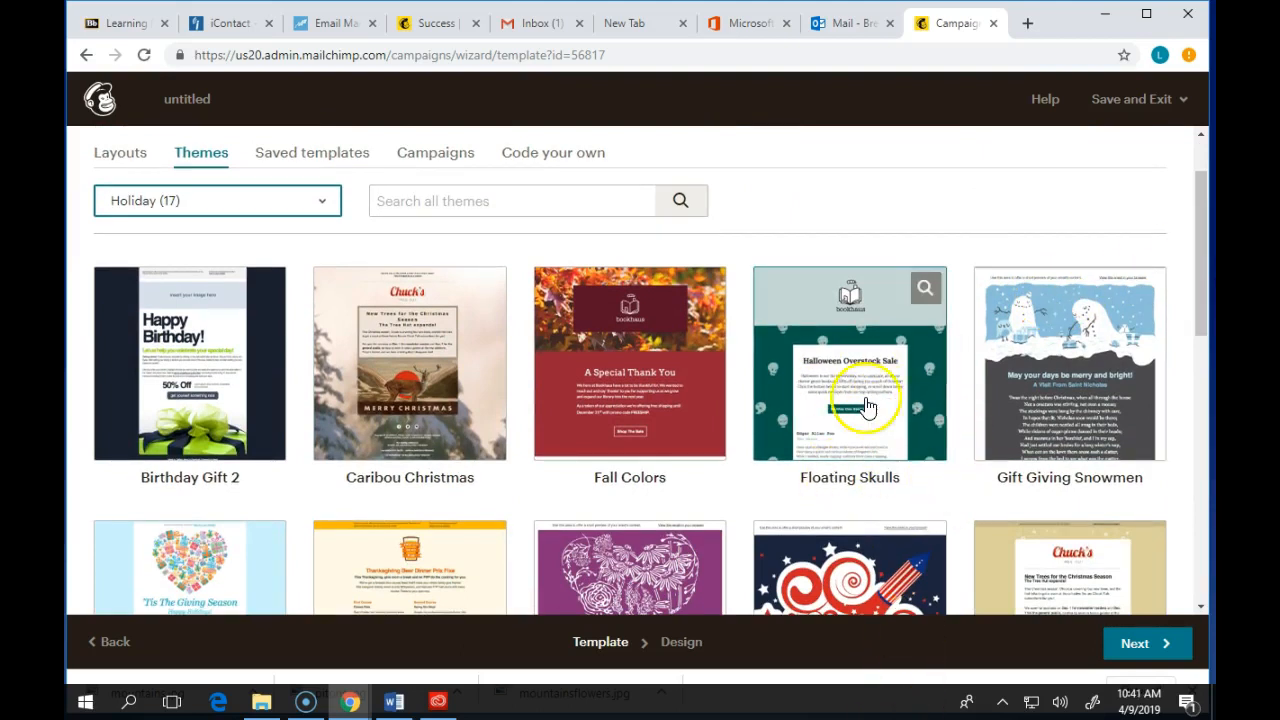
scroll(903, 400, "up", 1)
- Filter the themes to Newsletters and select the Neapolitan theme for the email
left_click(233, 290)
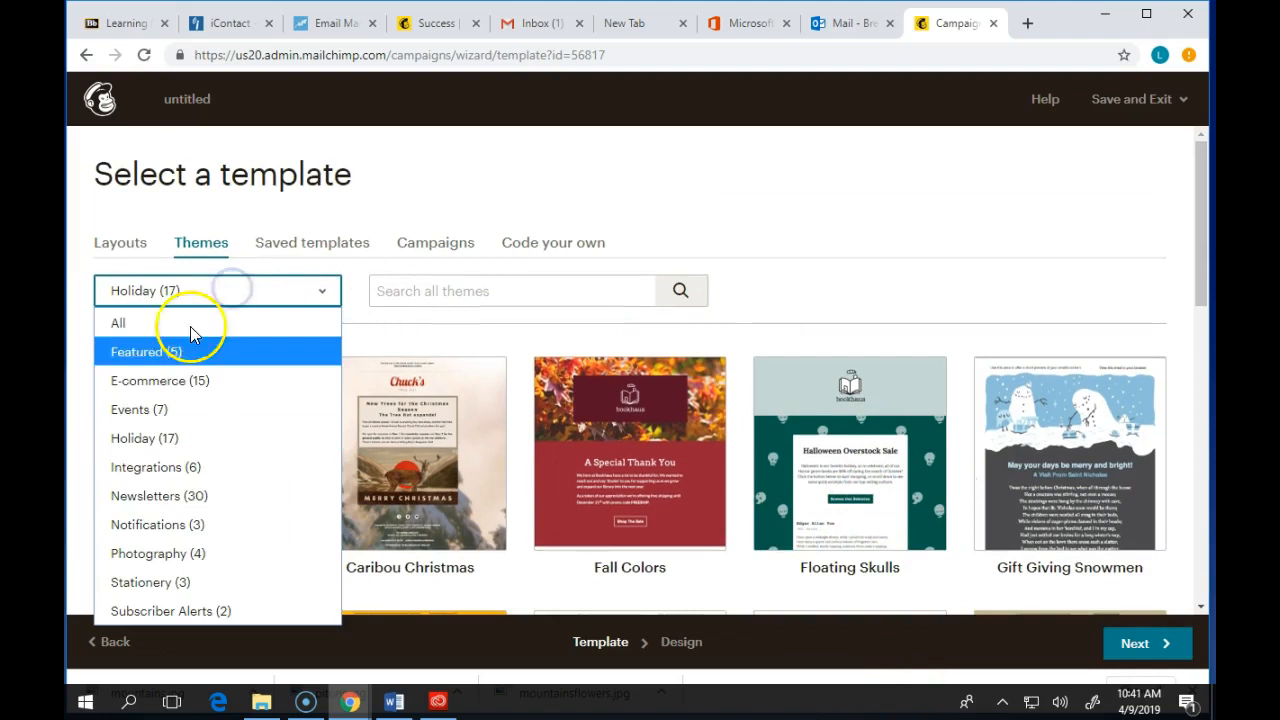
left_click(175, 494)
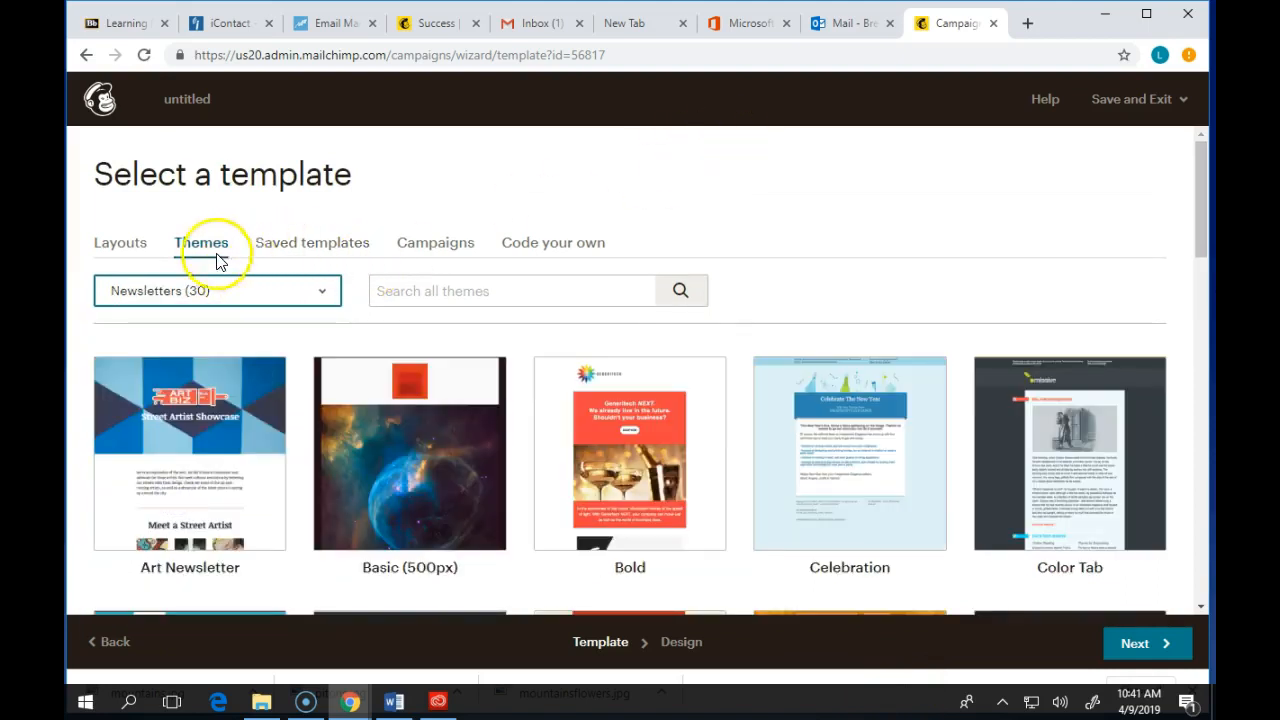
scroll(751, 374, "down", 6)
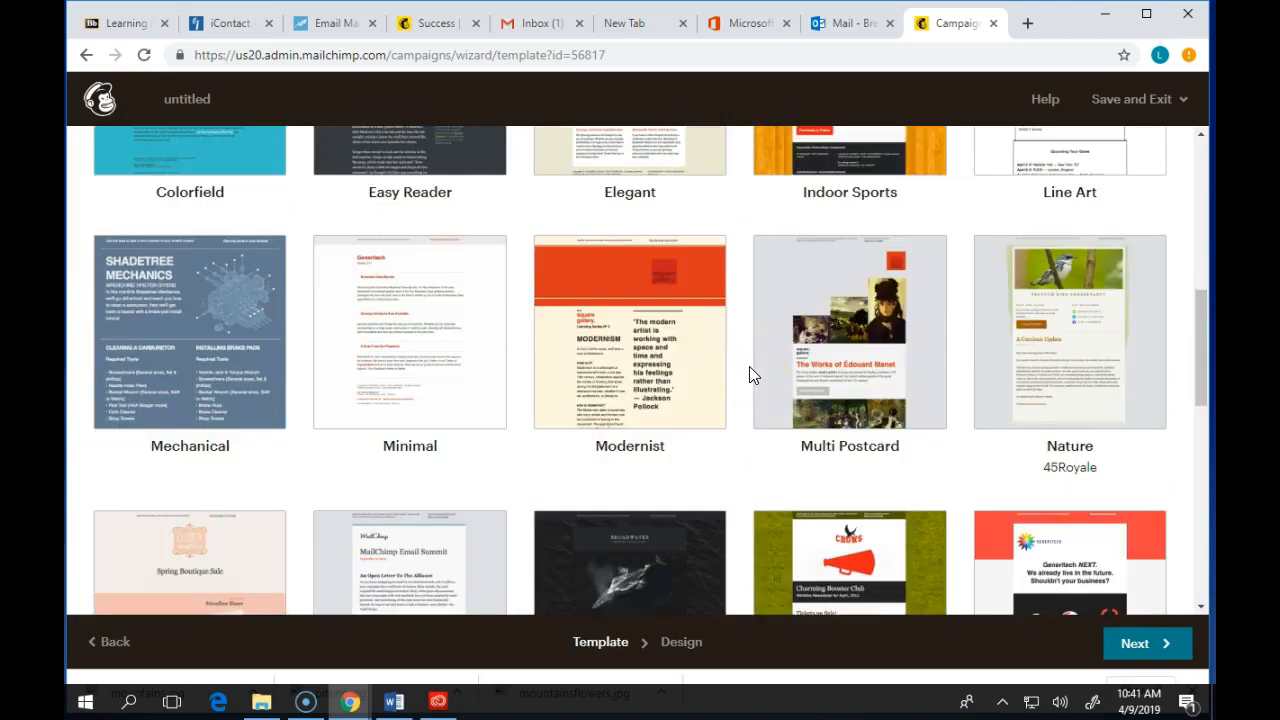
scroll(735, 250, "down", 3)
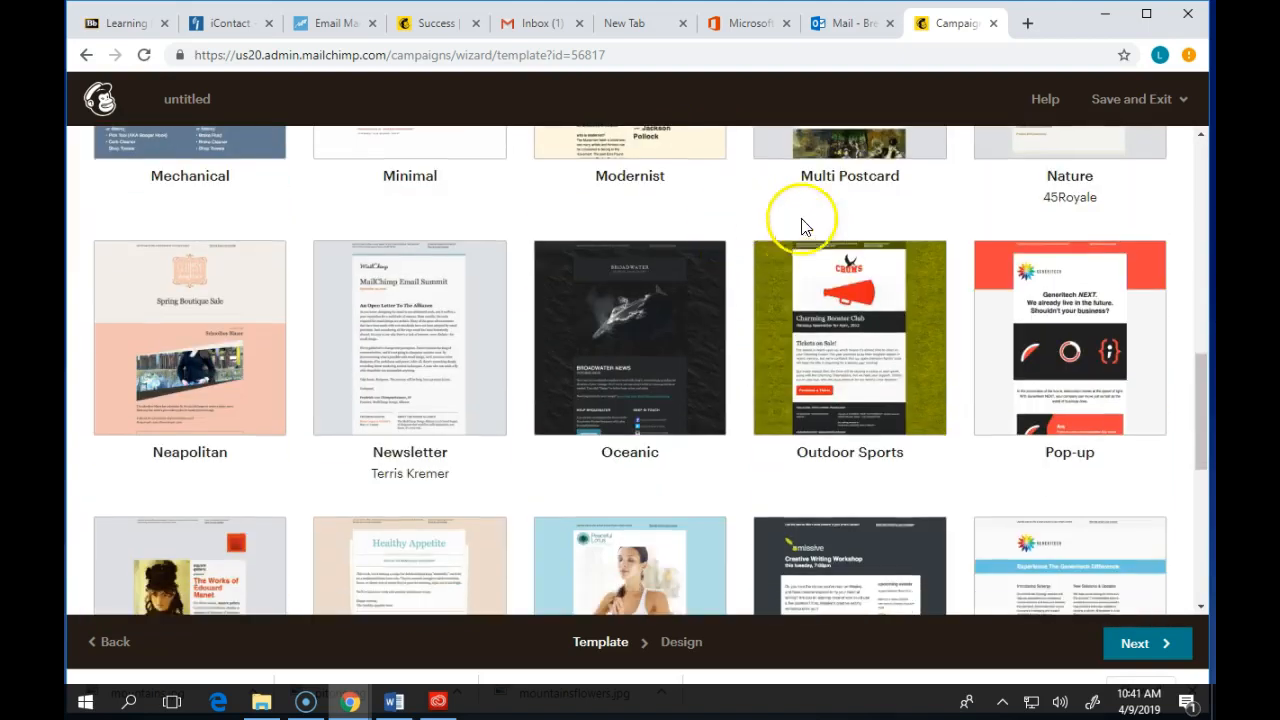
left_click(180, 360)
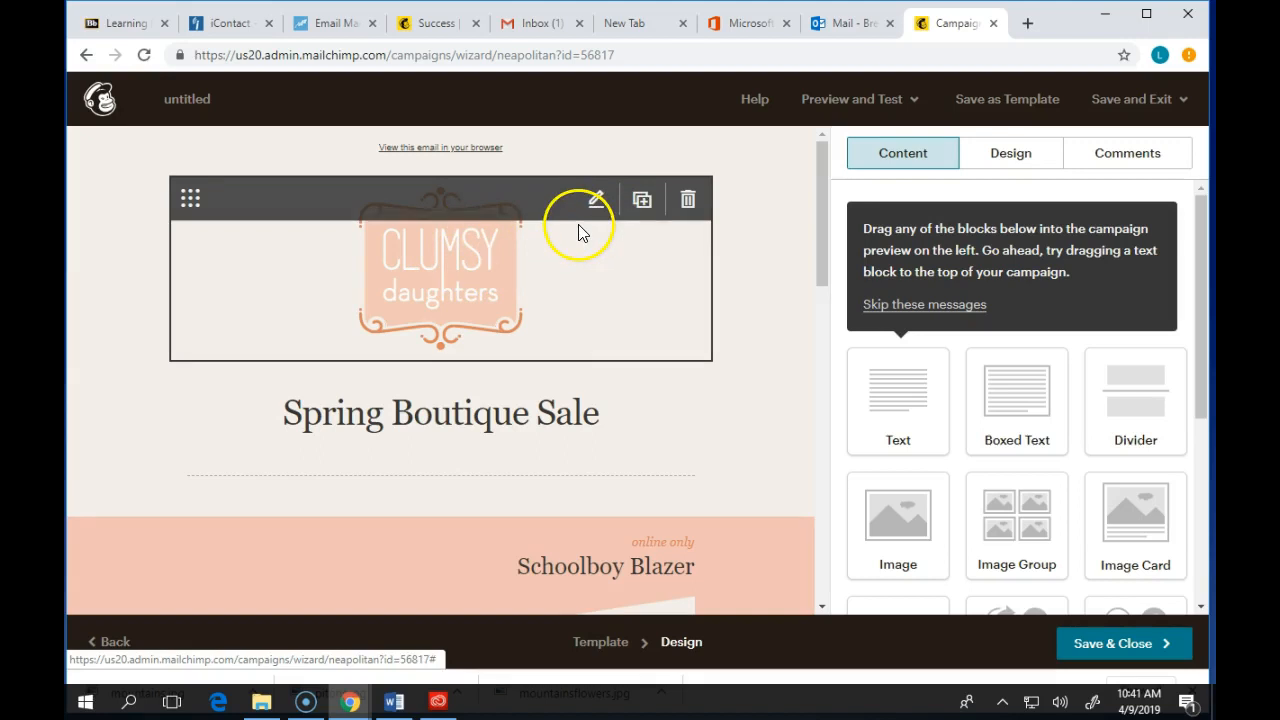
- Review the Neapolitan design and its content blocks, then save and close the email design
scroll(598, 350, "down", 2)
scroll(600, 372, "down", 1)
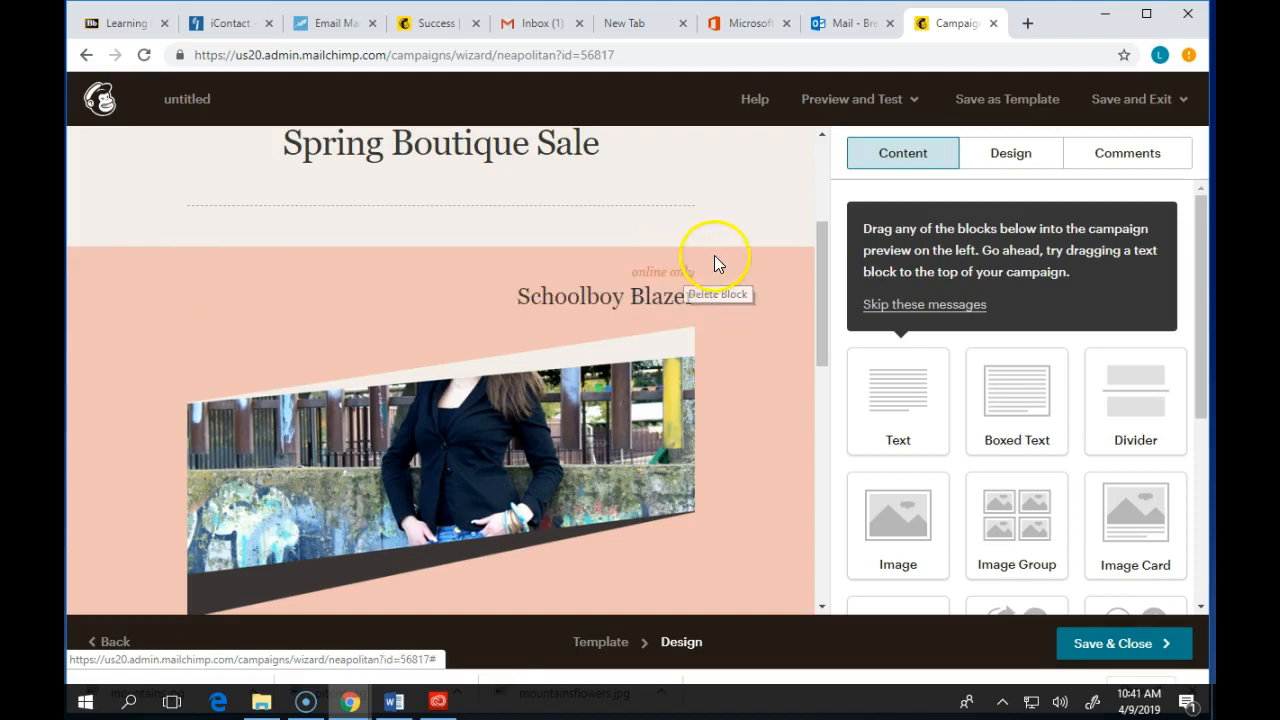
scroll(1040, 380, "down", 2)
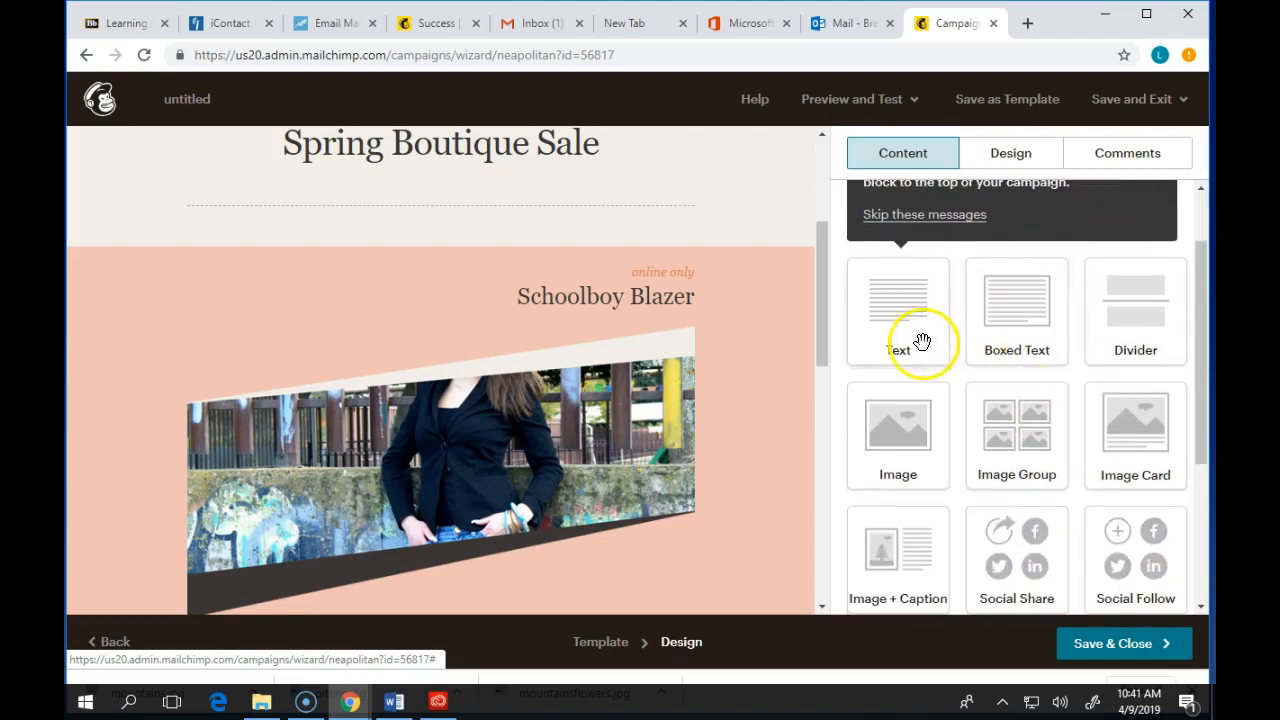
scroll(960, 345, "down", 1)
left_click_drag(920, 334, 865, 282)
scroll(437, 315, "up", 3)
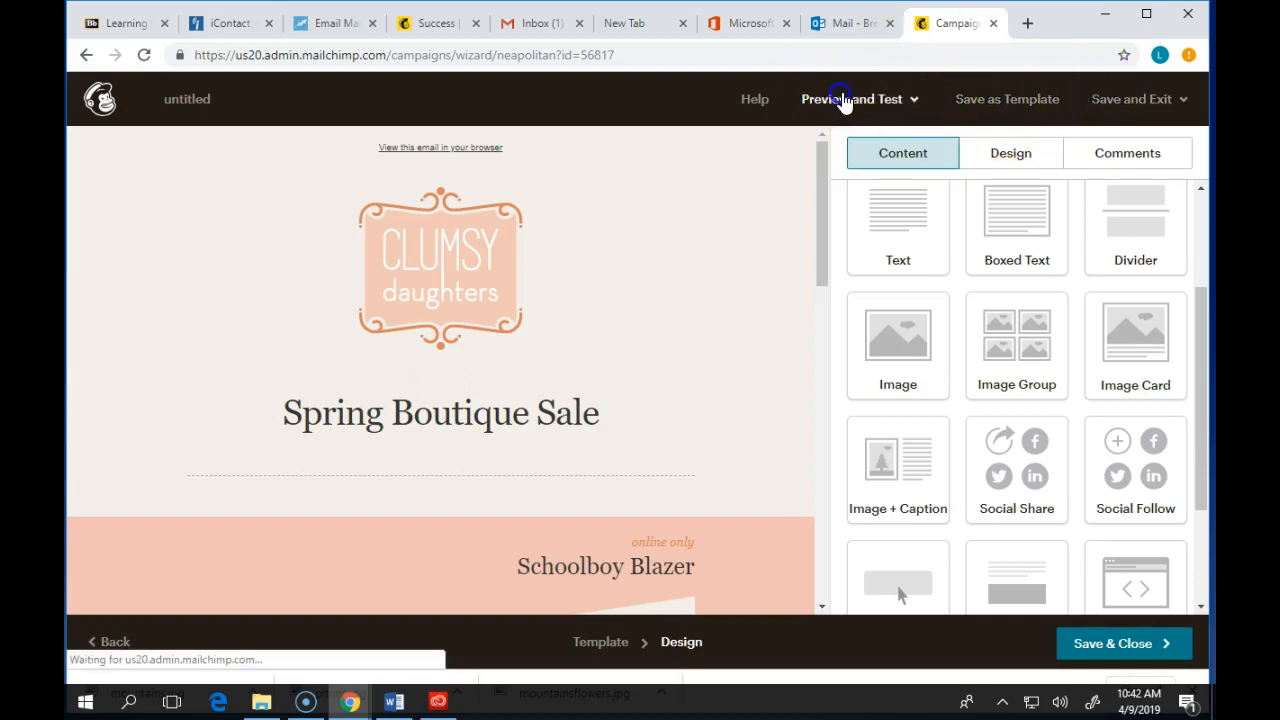
left_click(846, 100)
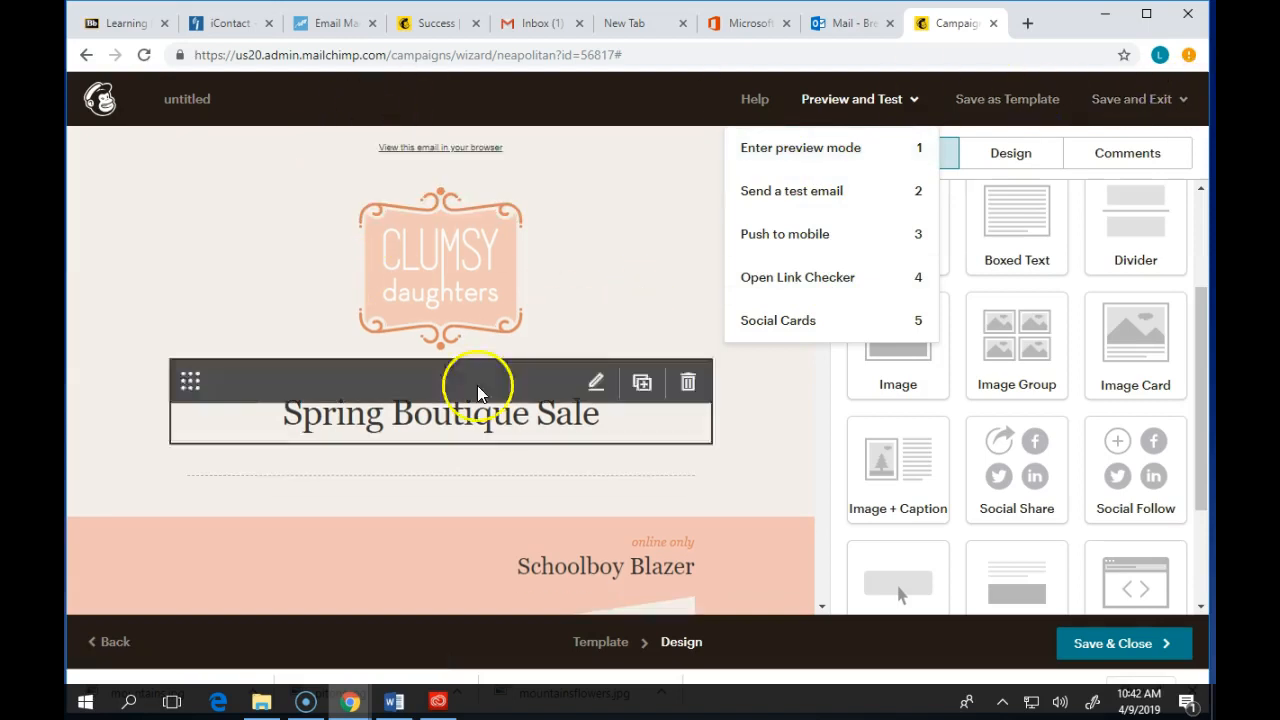
left_click(1105, 644)
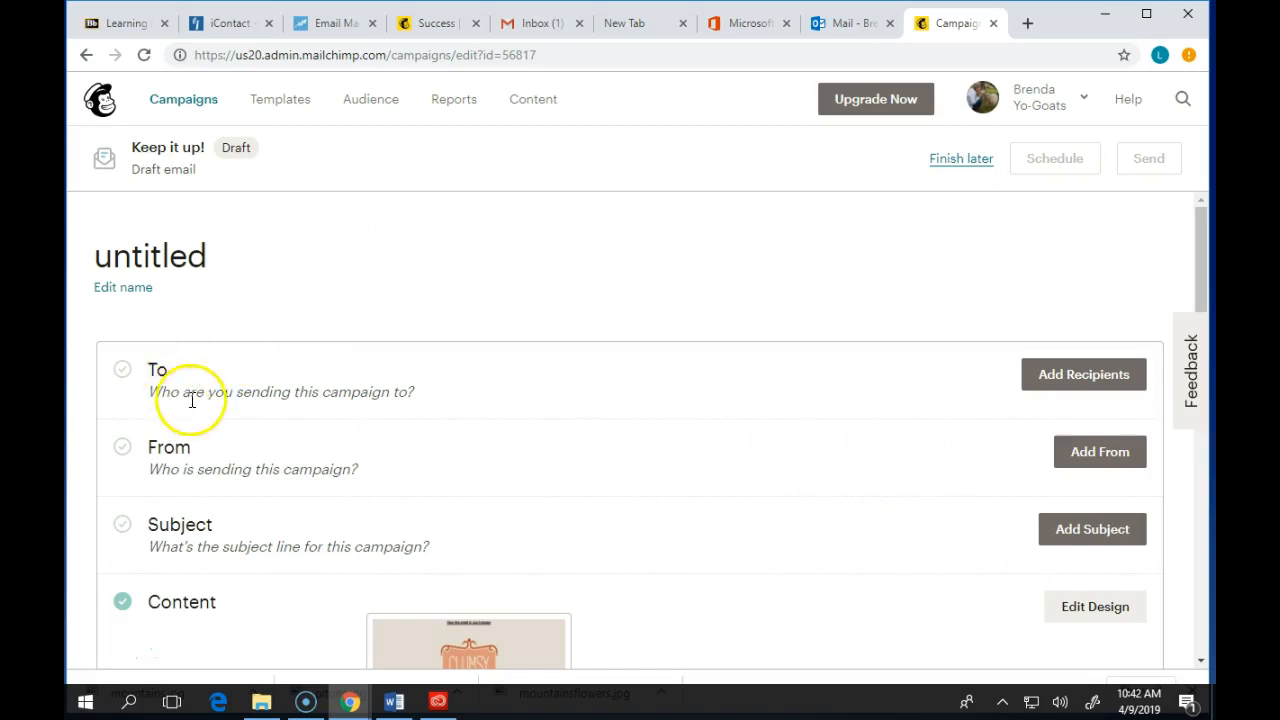
- Try to choose the Yo-Goats audience as the campaign's recipients
scroll(409, 392, "down", 1)
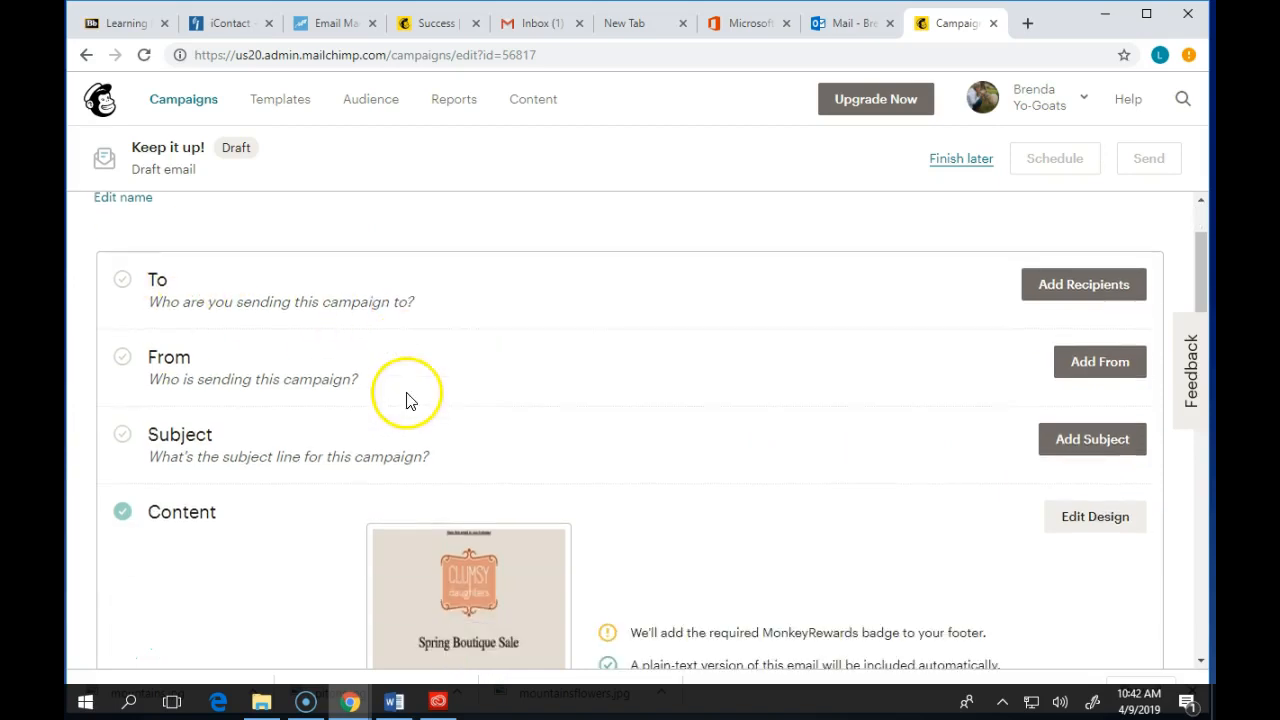
left_click(1088, 293)
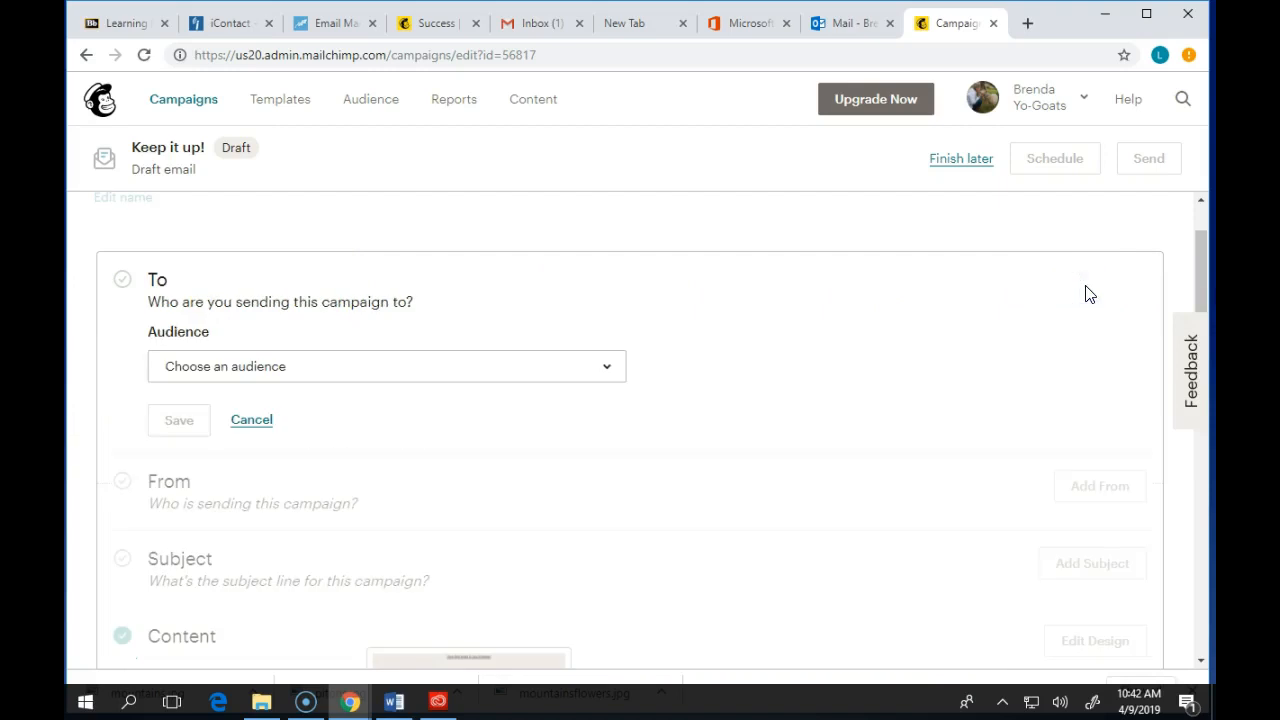
left_click(531, 366)
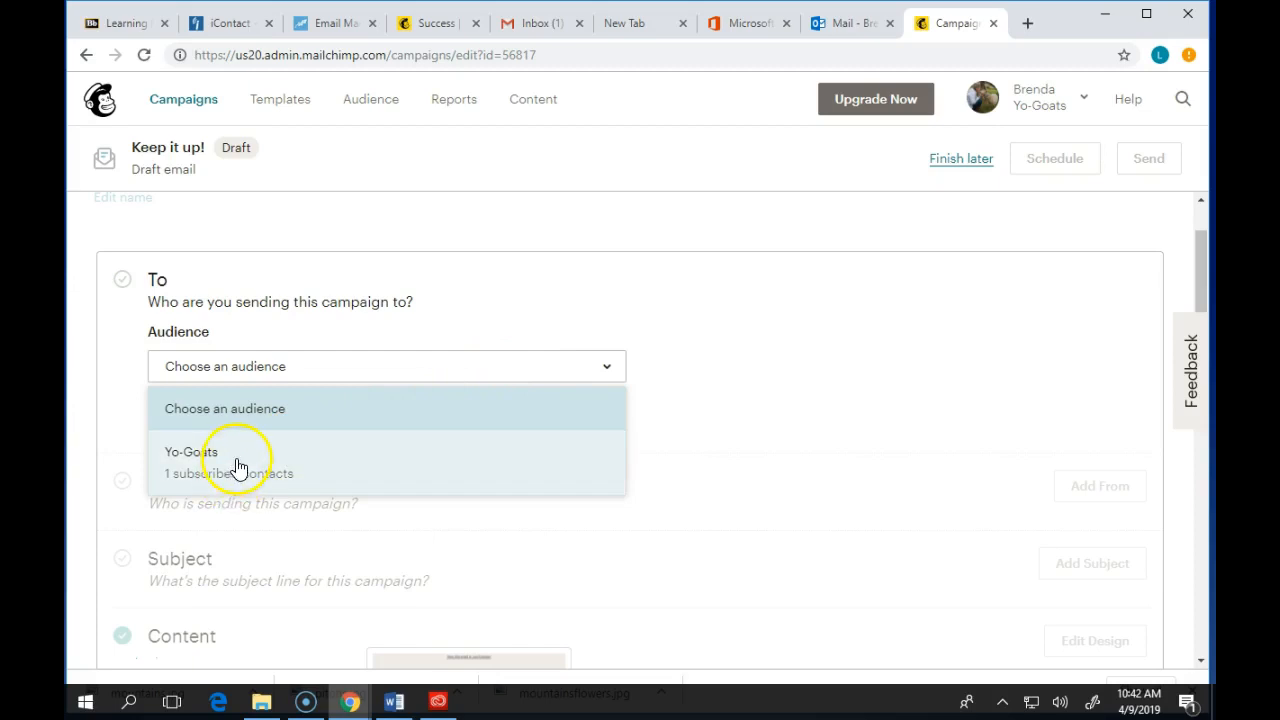
left_click(727, 408)
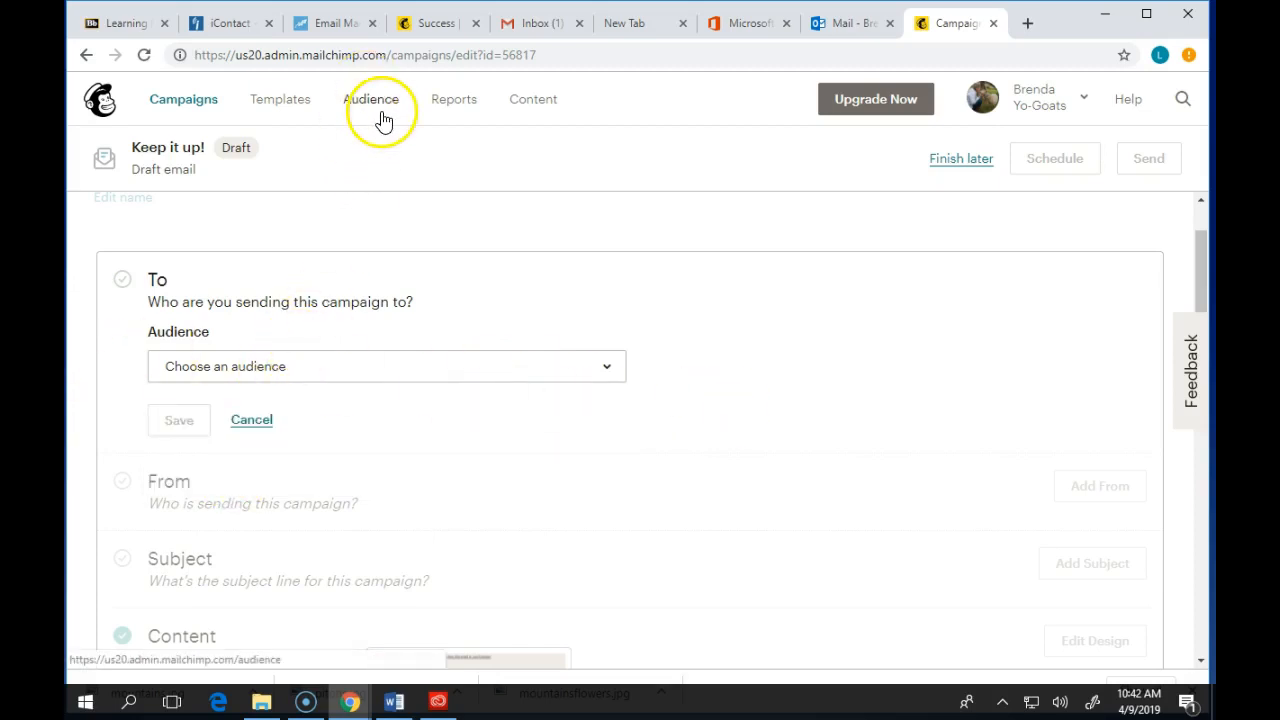
left_click(272, 364)
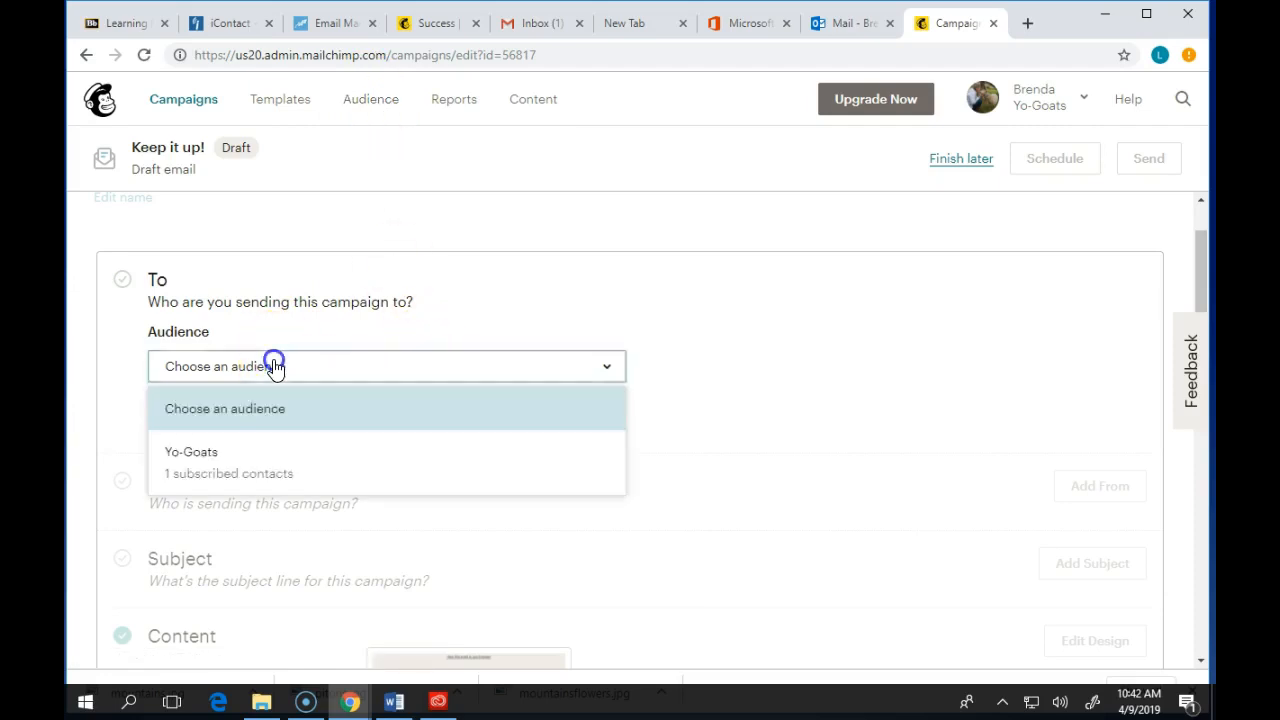
left_click(655, 366)
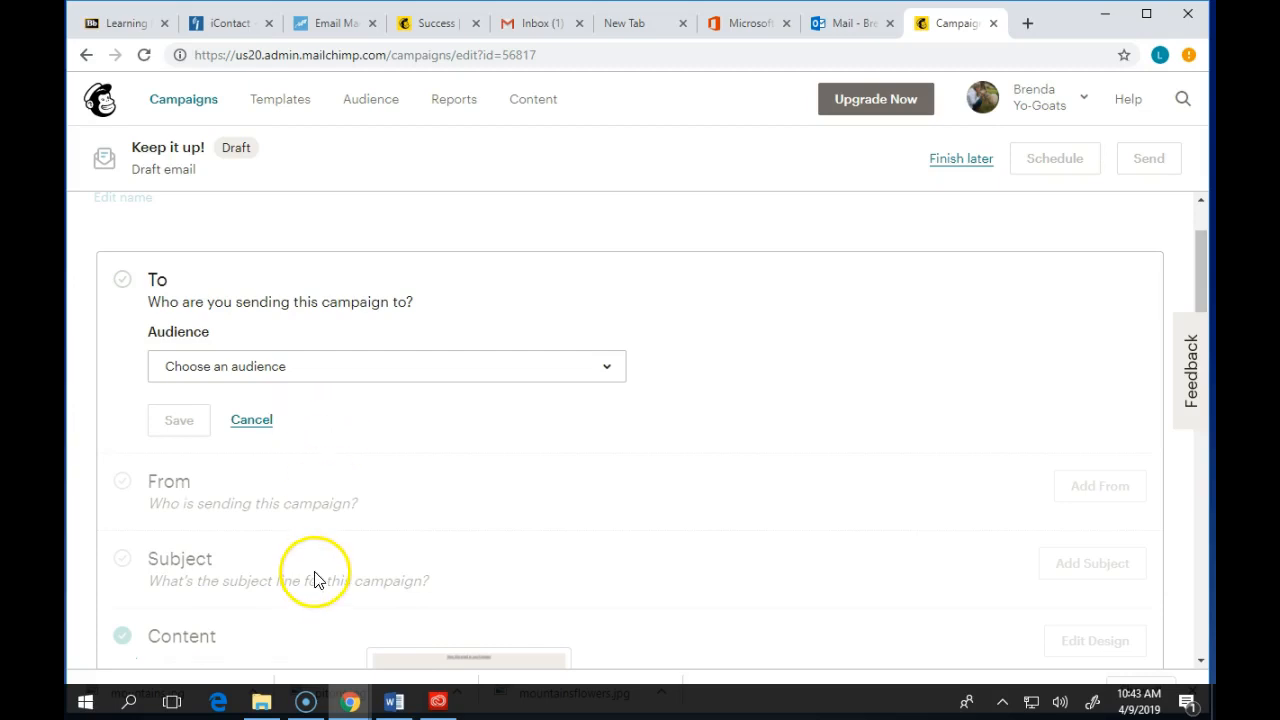
- Leave the untitled campaign draft to finish later
scroll(314, 578, "down", 1)
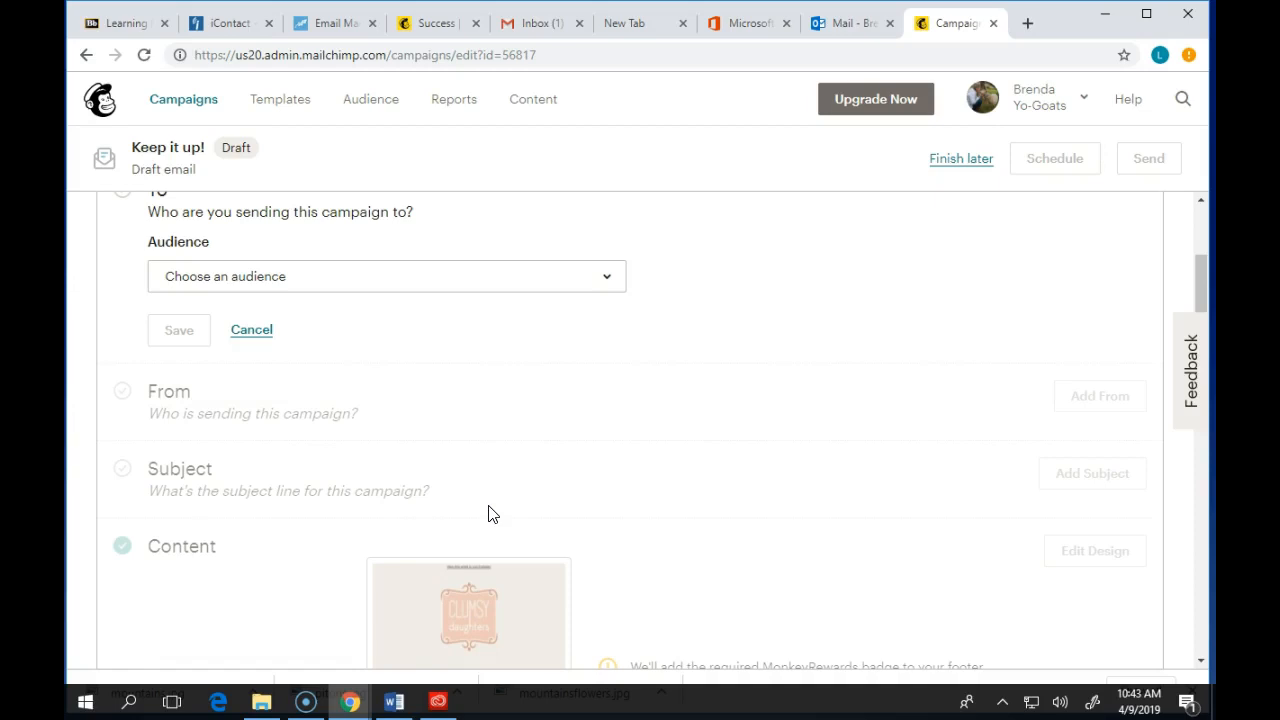
scroll(914, 637, "up", 2)
left_click(960, 160)
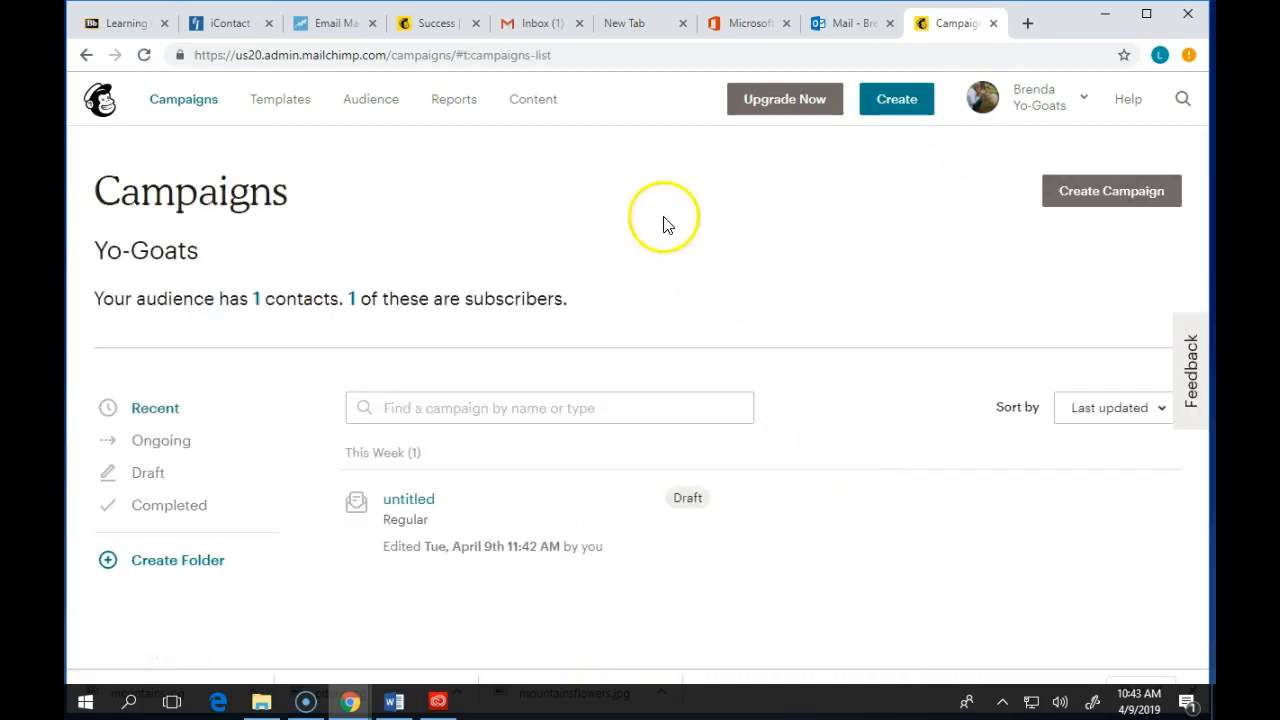
- Open the Add subscriber form for the Yo-Goats audience
left_click(369, 101)
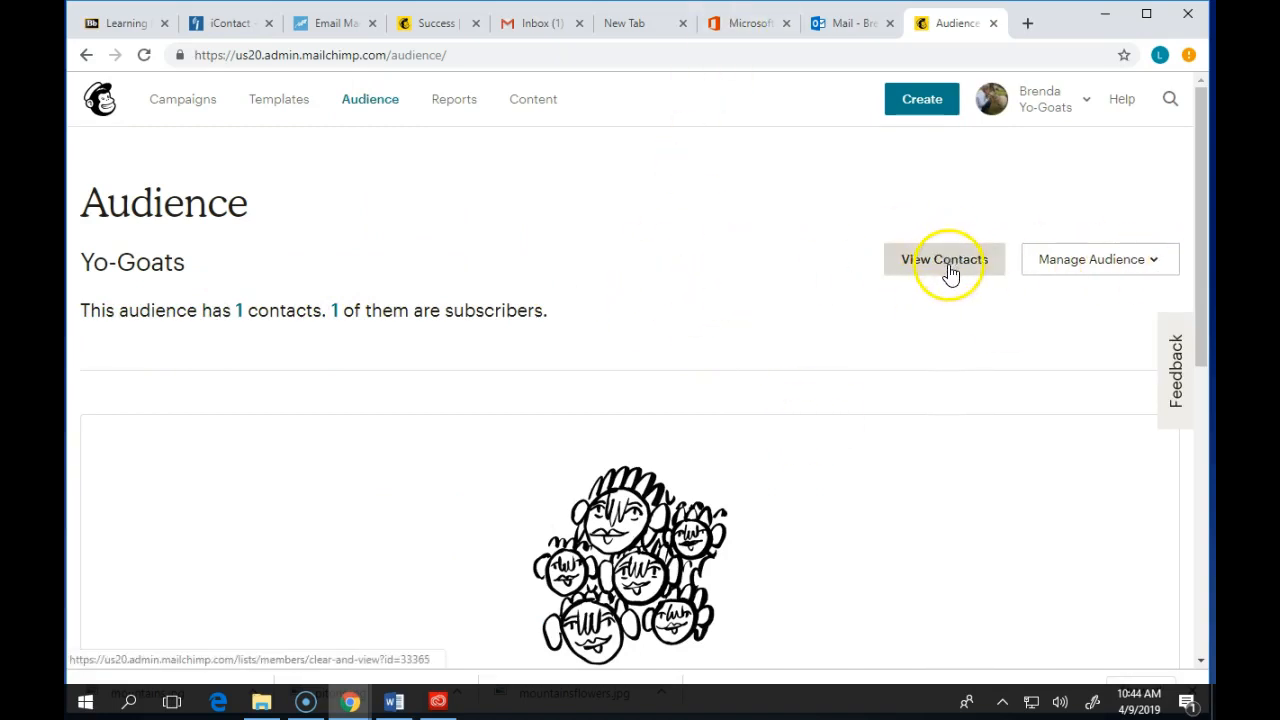
left_click(1114, 257)
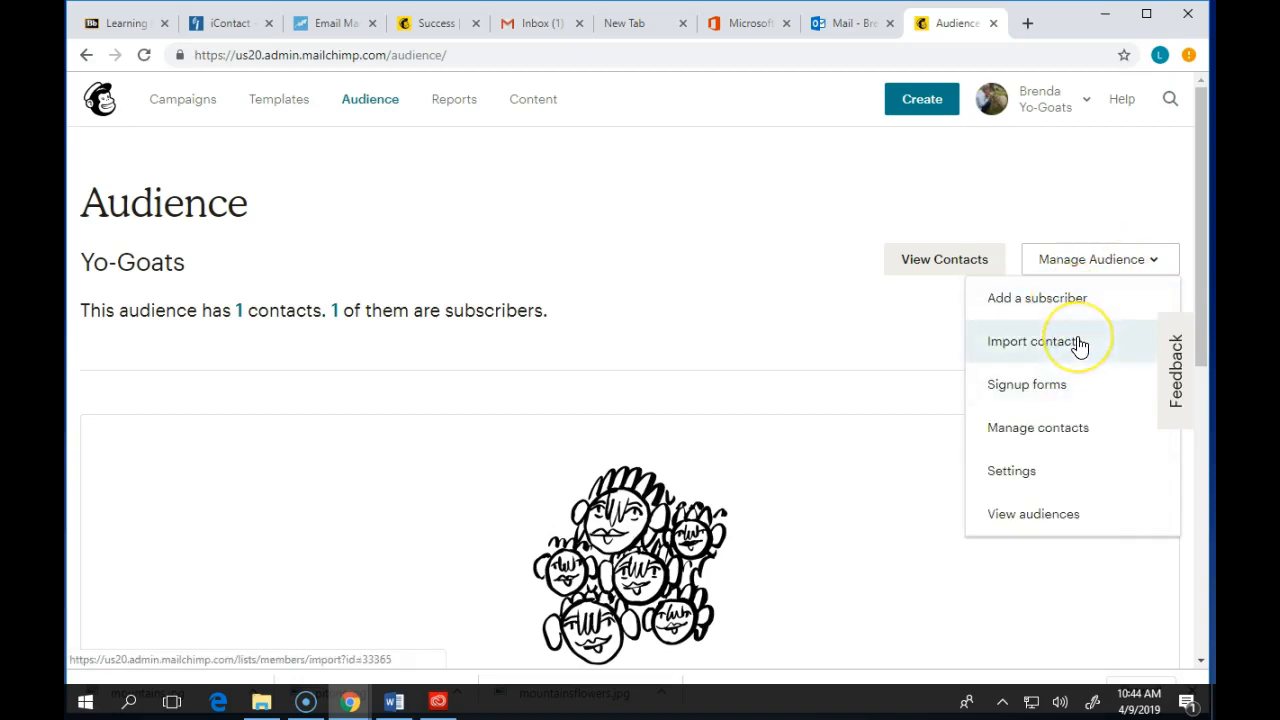
left_click(1058, 388)
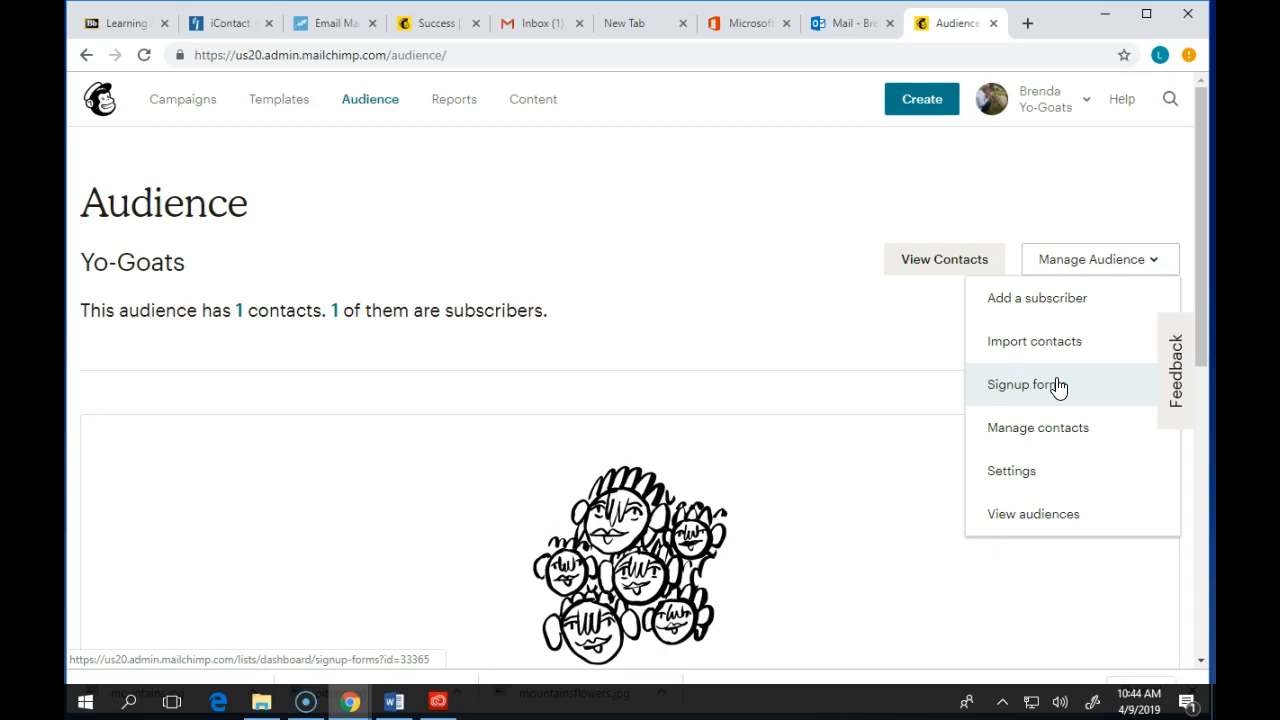
left_click(1051, 299)
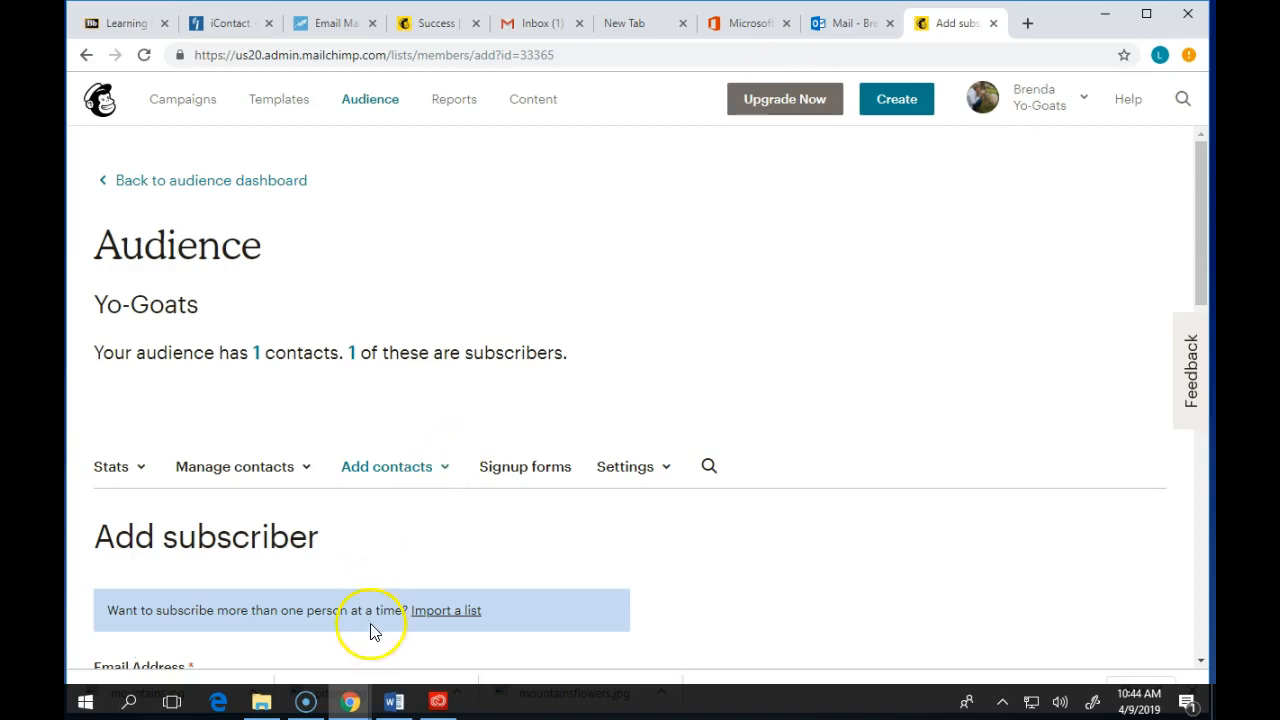
scroll(371, 631, "down", 1)
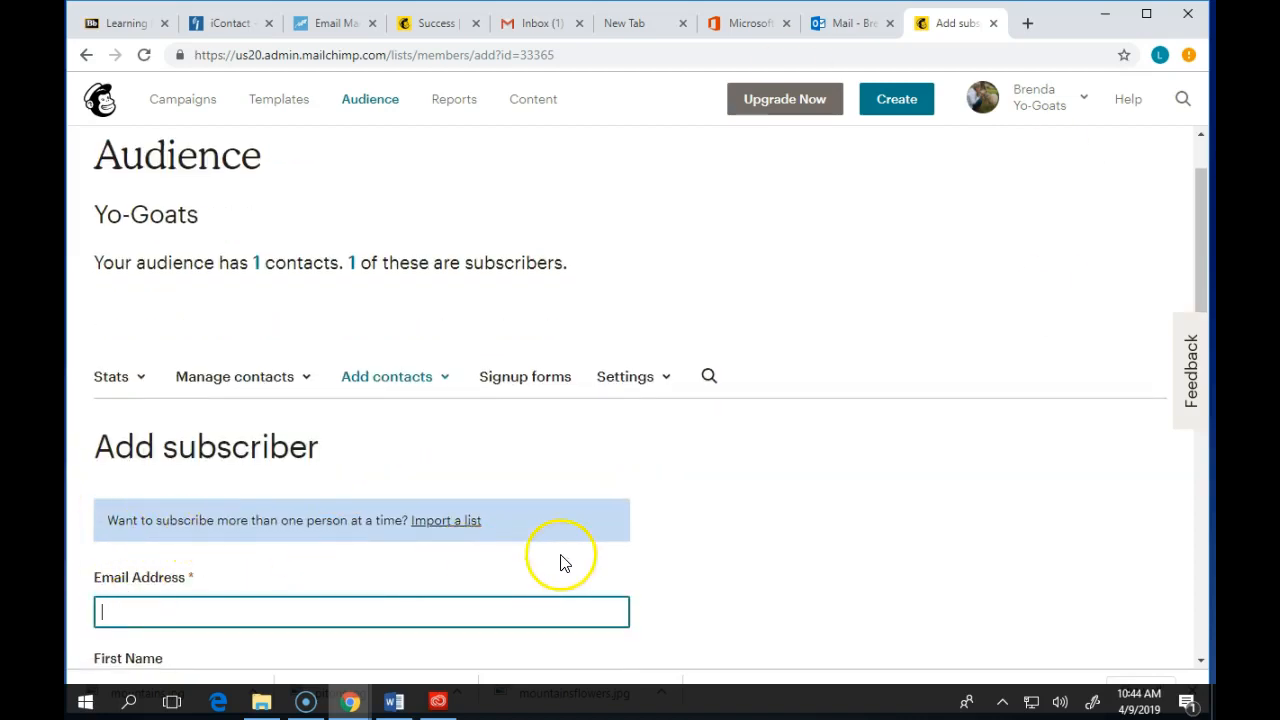
scroll(450, 540, "down", 2)
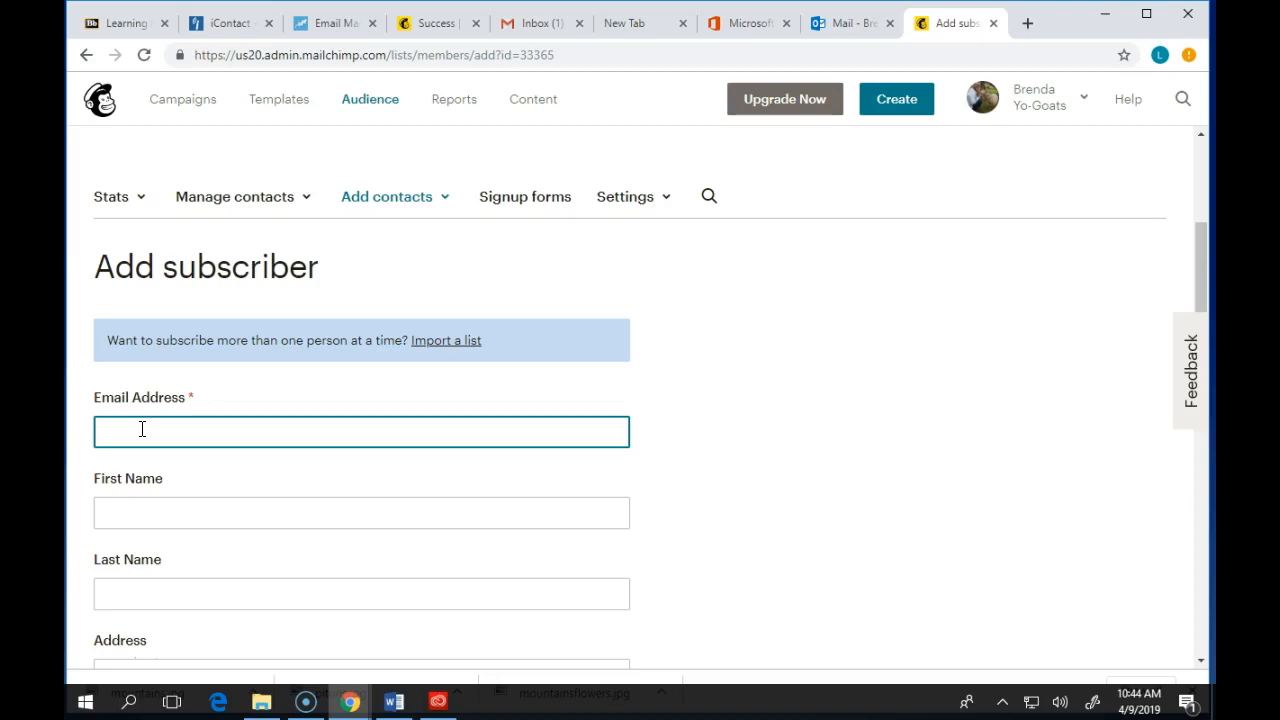
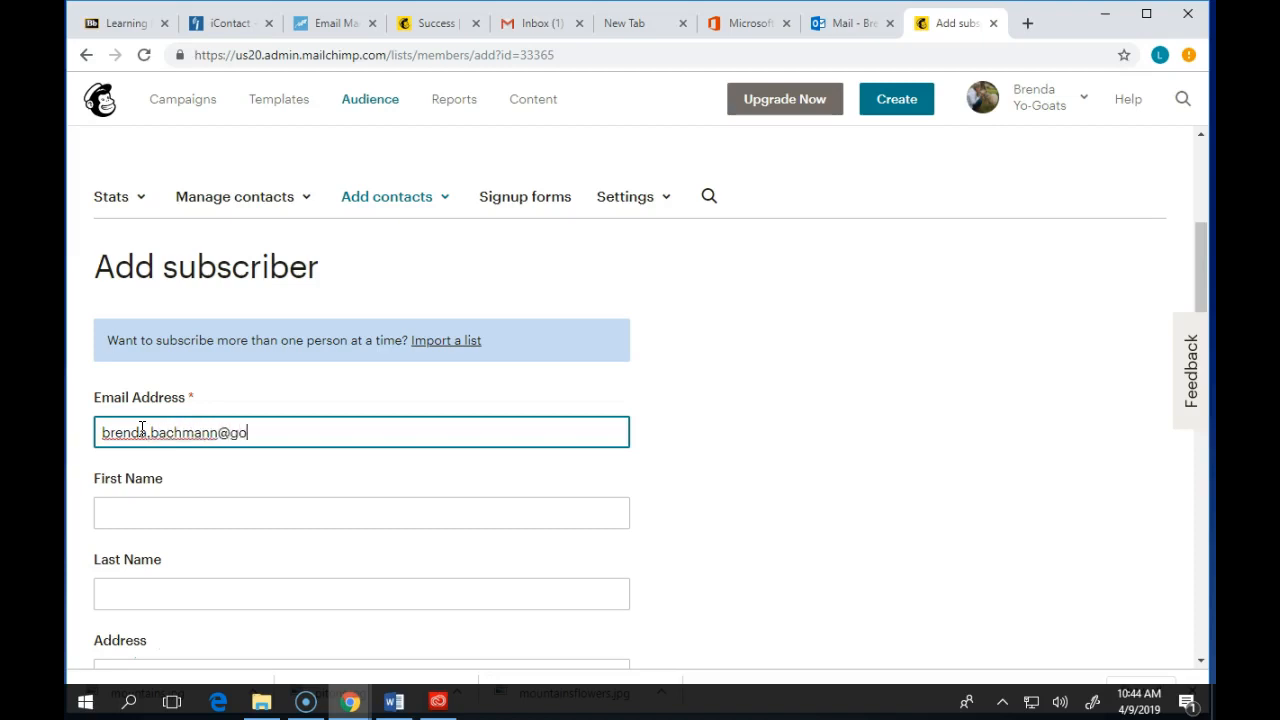
- Enter the subscriber's e-mail address, first name and last name in the Add subscriber form
key("Tab")
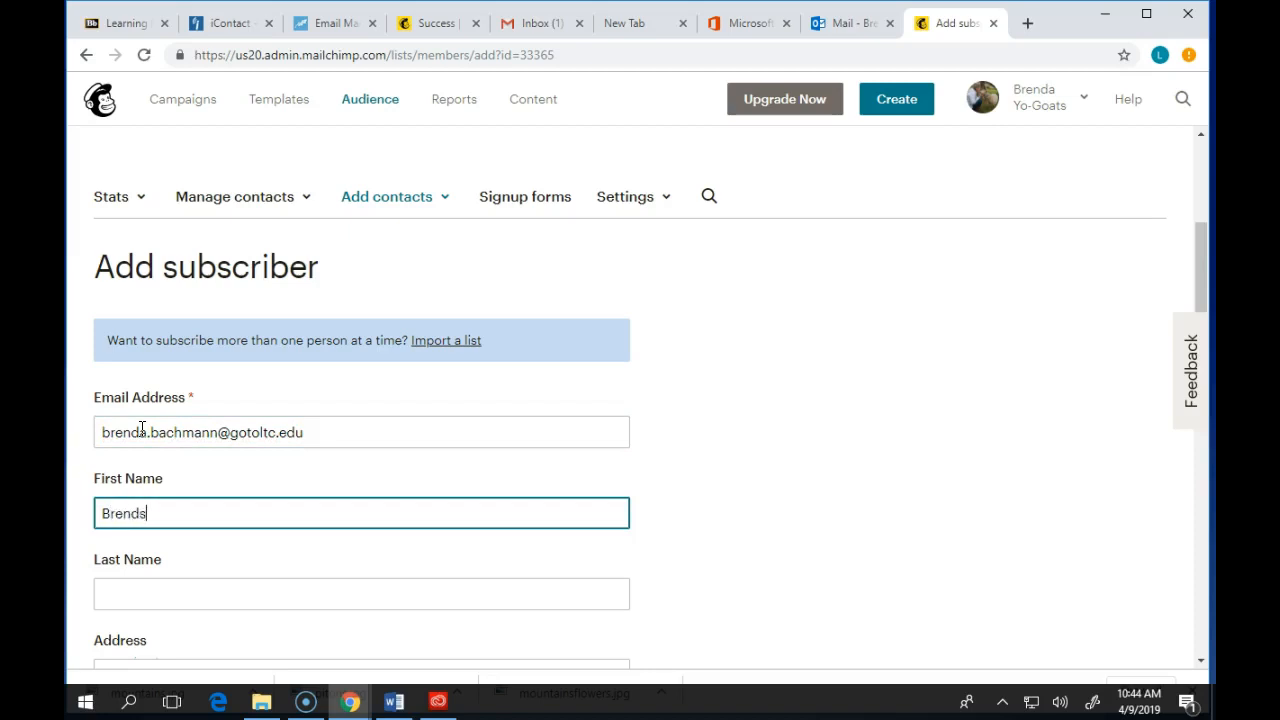
key("Tab")
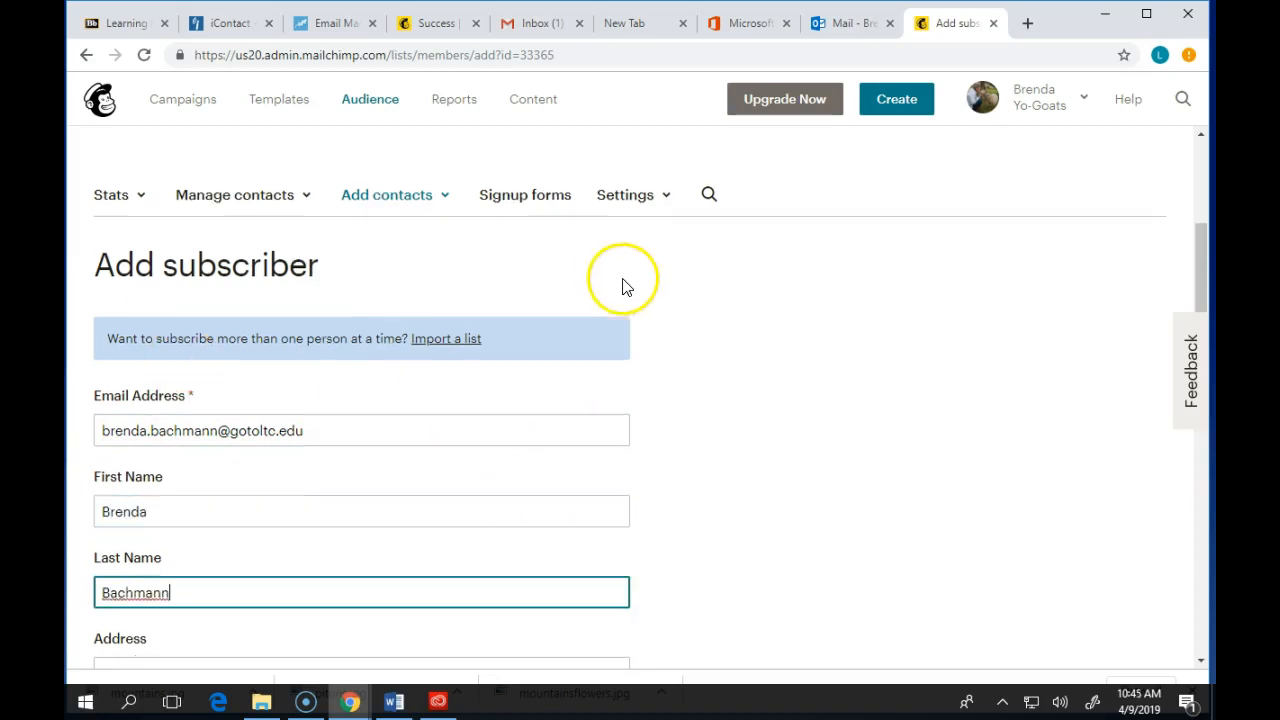
- Fill in the subscriber's street address, city, state and postal code
scroll(620, 285, "down", 3)
left_click(306, 403)
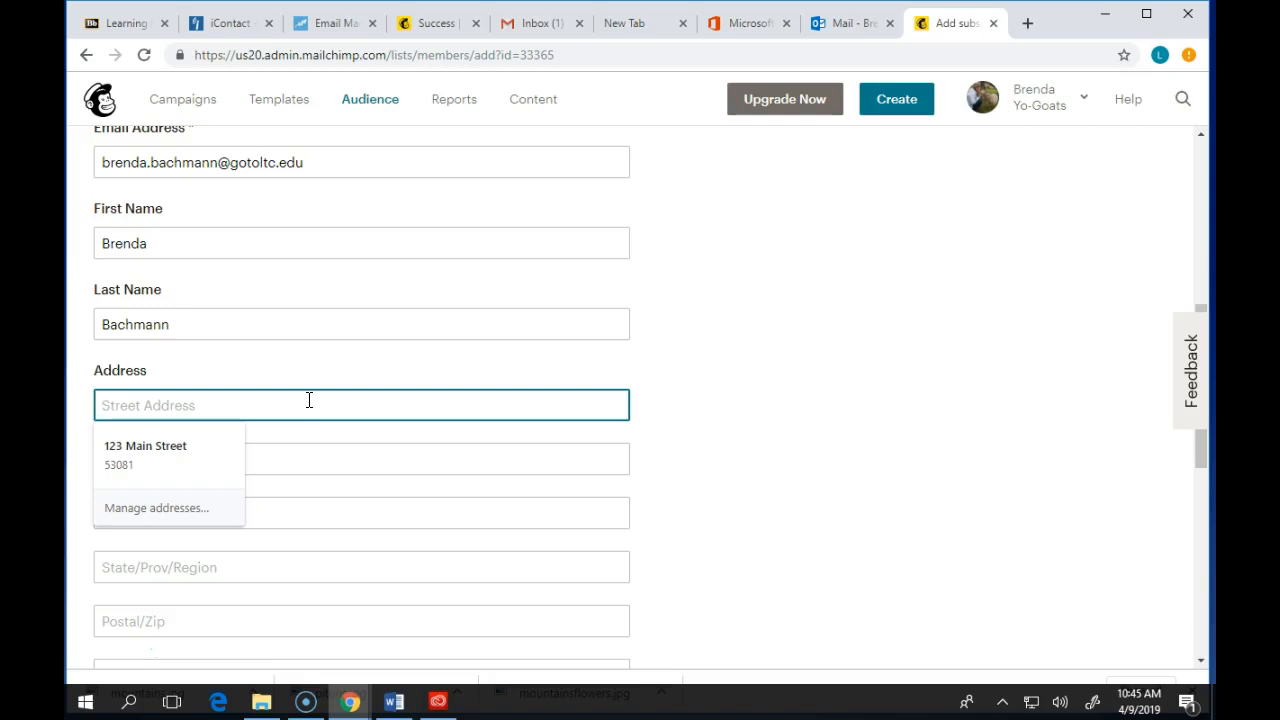
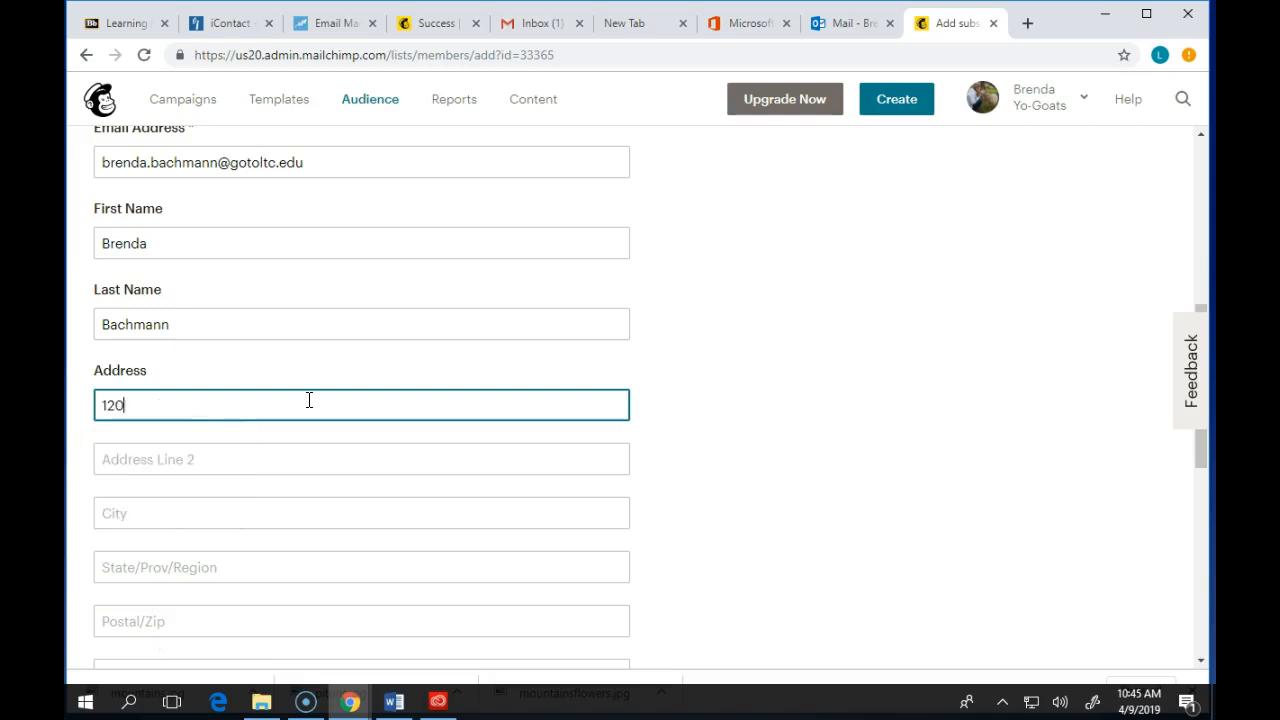
key("Tab")
key("Tab")
type("Cele")
key("BackSpace")
key("BackSpace")
key("BackSpace")
type("leveland")
key("Tab")
type("WI")
key("Tab")
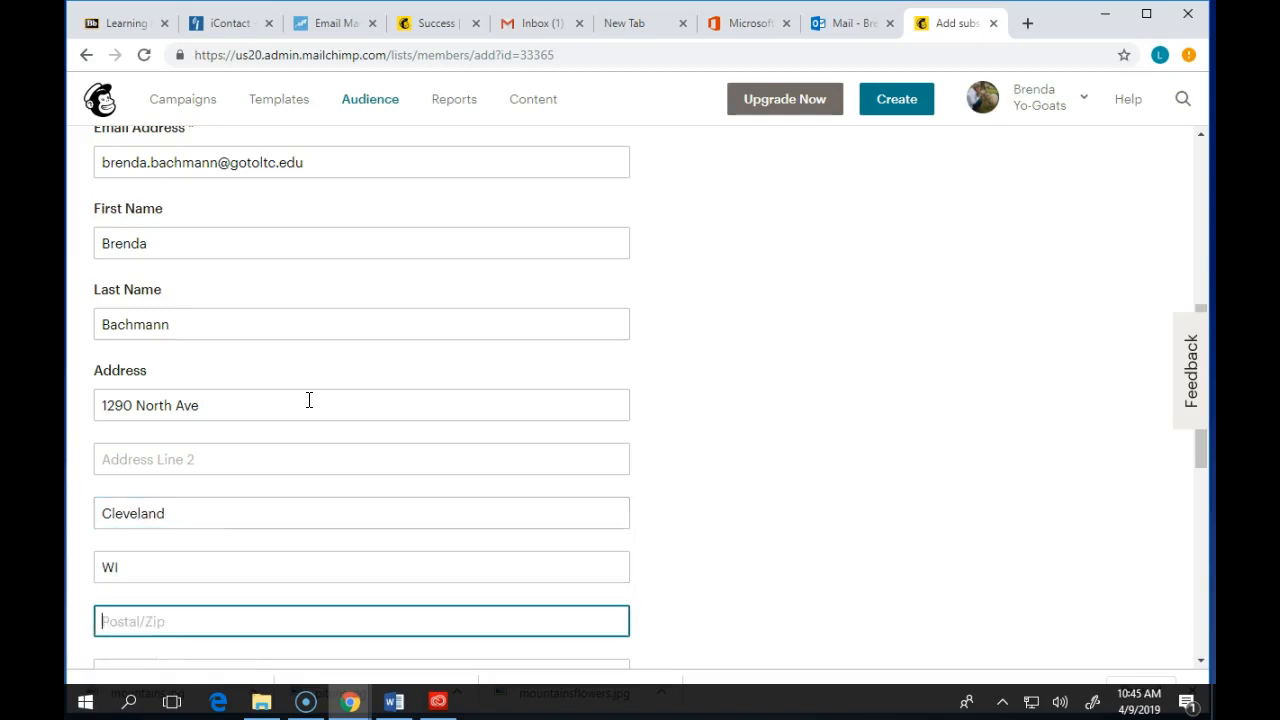
type("53015")
scroll(237, 360, "down", 3)
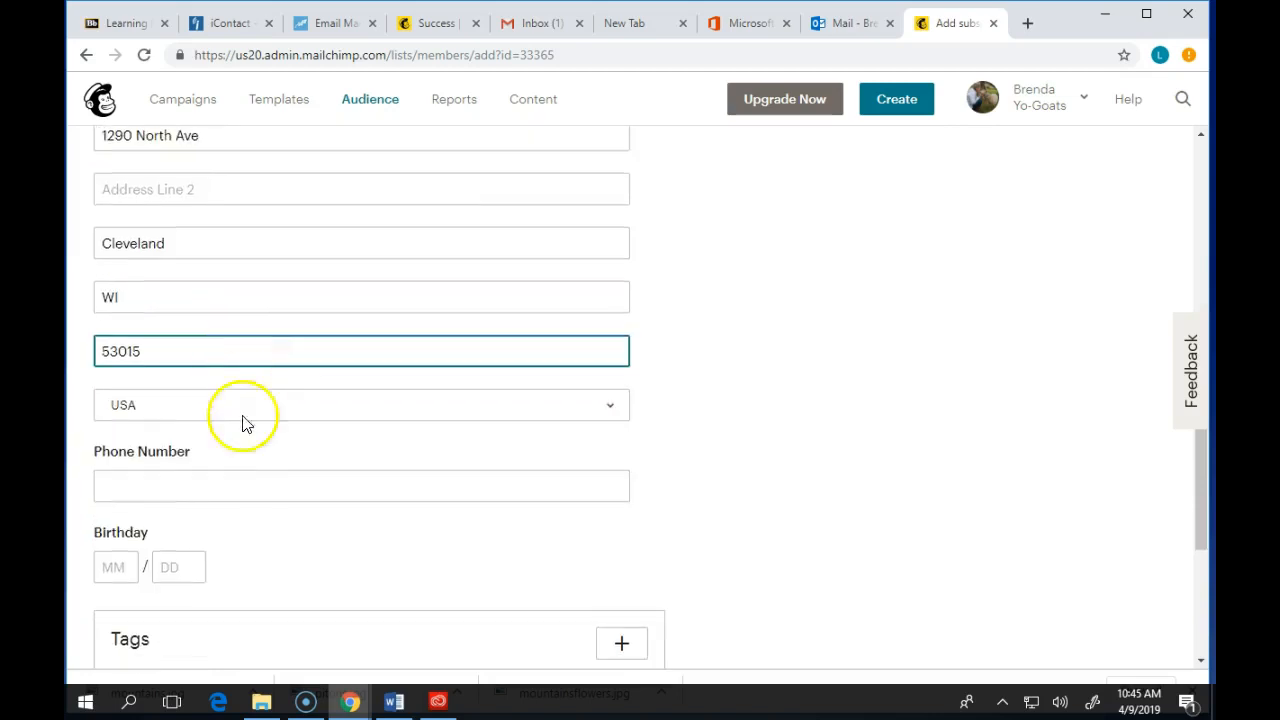
- Enter the subscriber's phone number and birthday month and day
left_click(222, 487)
type("888-555-1111")
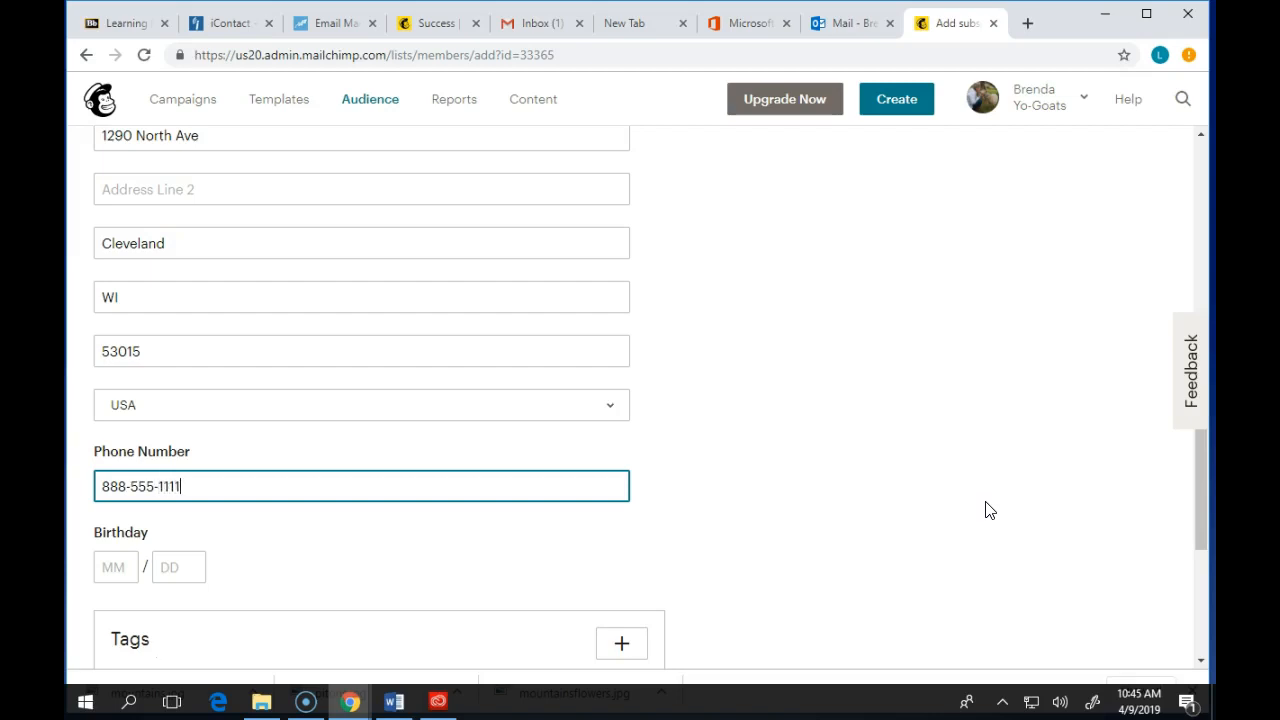
scroll(826, 411, "down", 1)
left_click(125, 475)
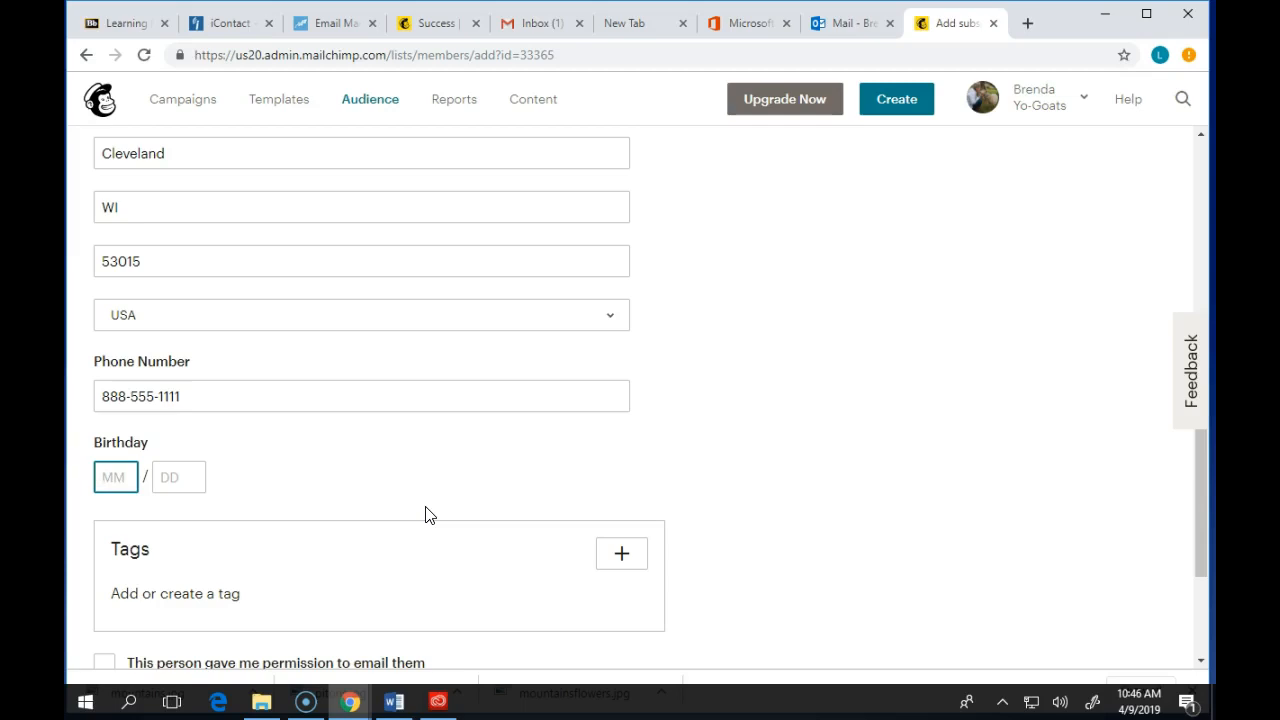
type("09")
key("Tab")
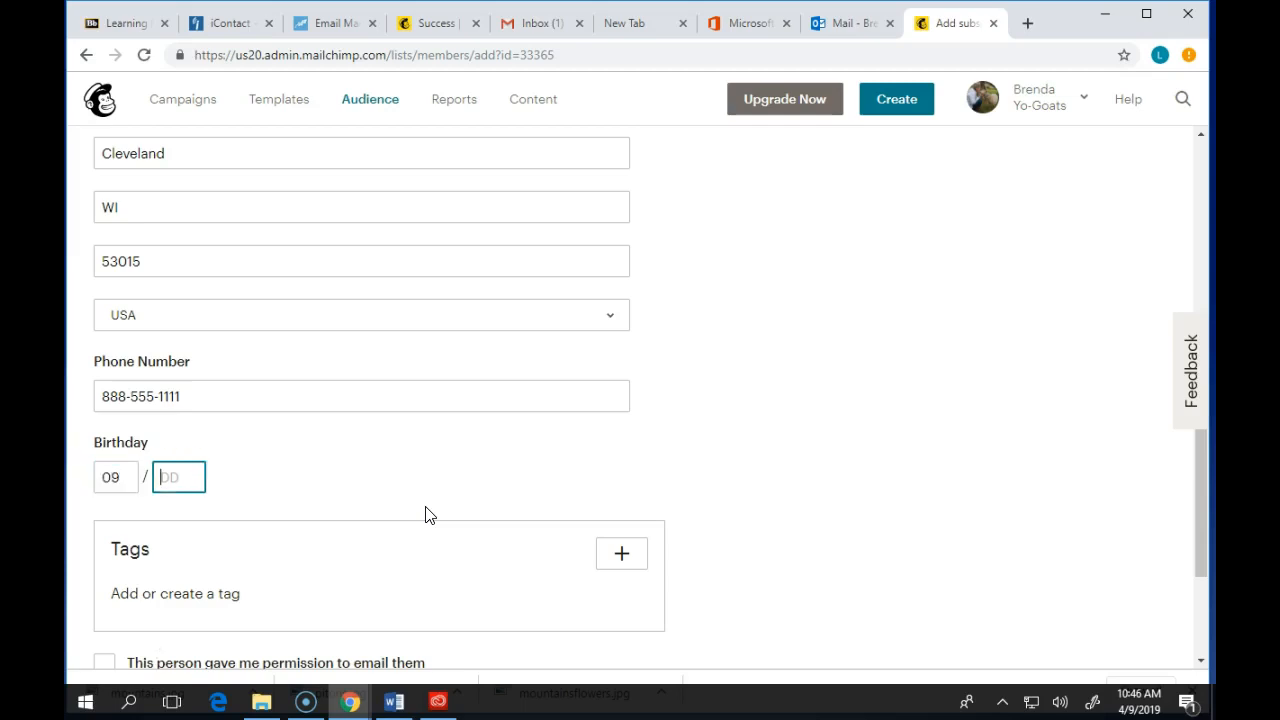
type("27")
scroll(449, 437, "down", 3)
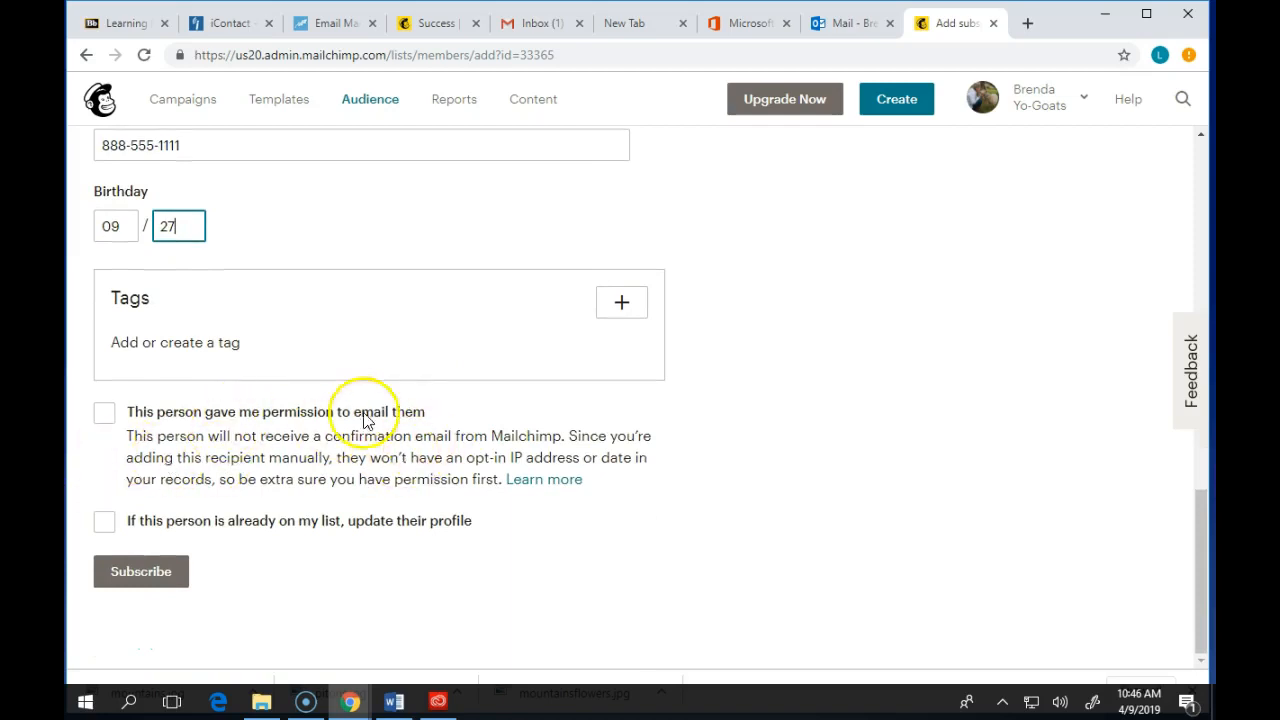
- Confirm the subscriber gave permission to be emailed and try to subscribe them to the audience
left_click(103, 416)
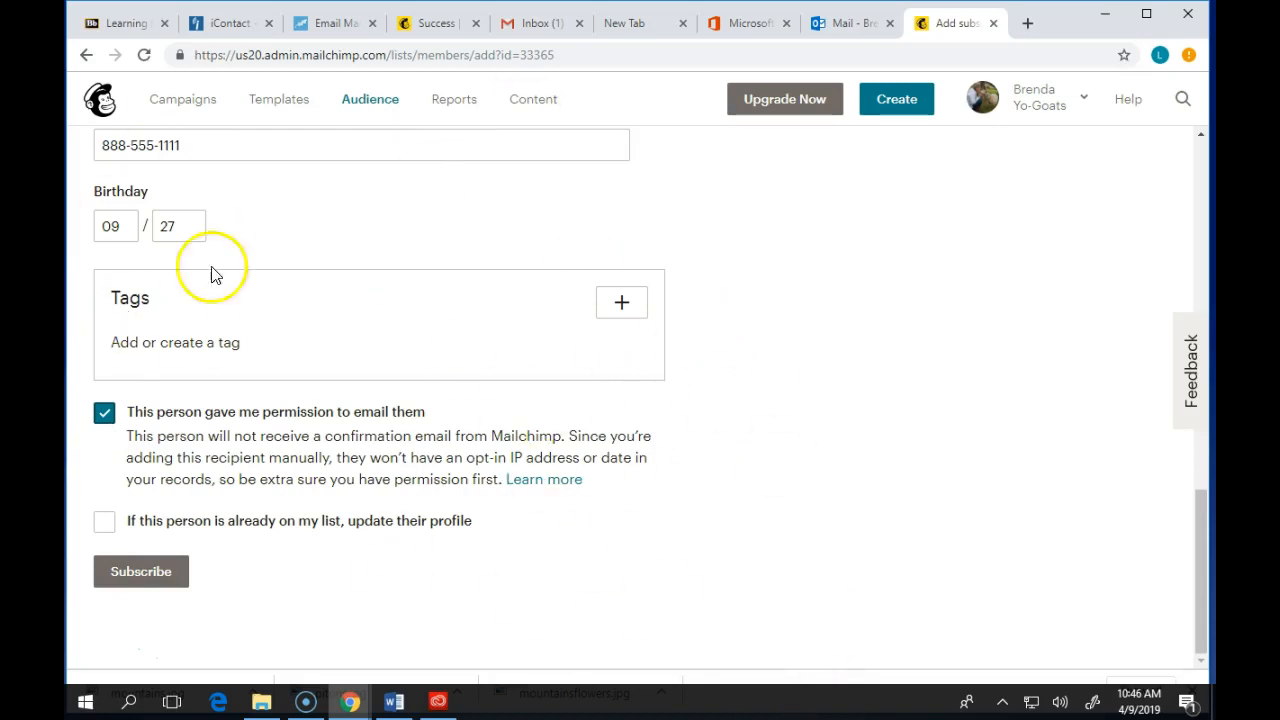
left_click(153, 571)
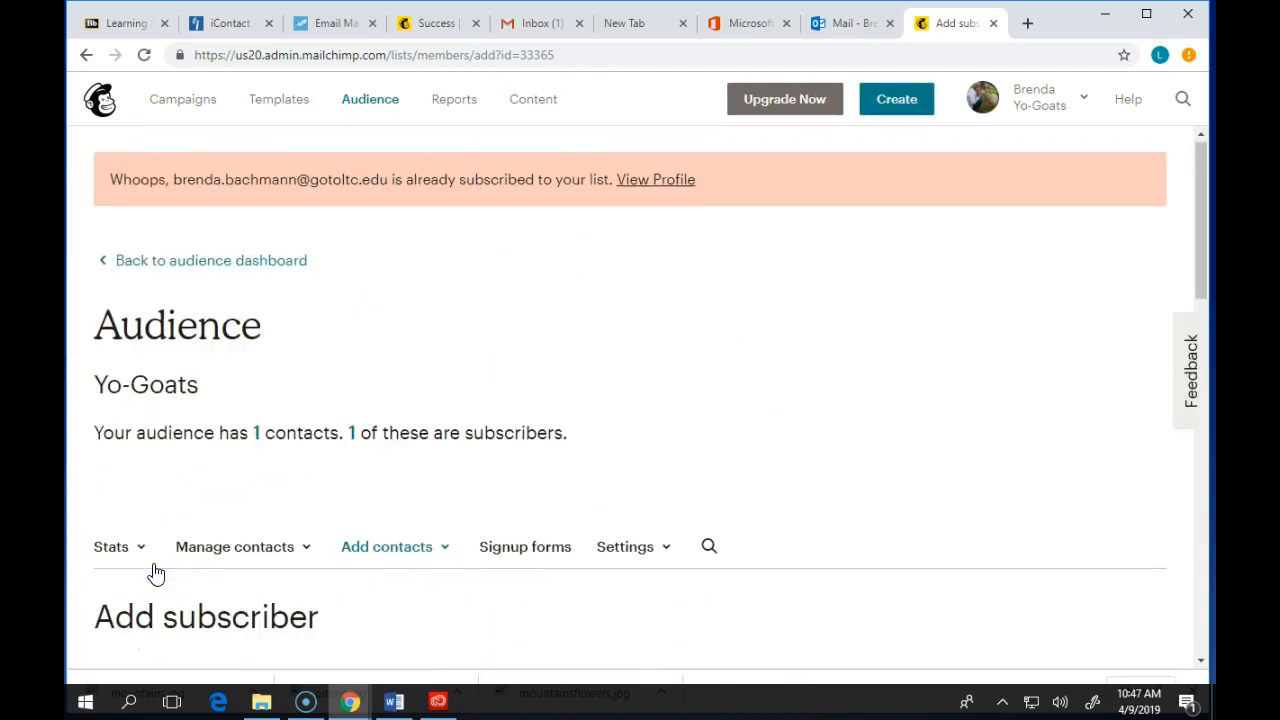
scroll(106, 500, "down", 3)
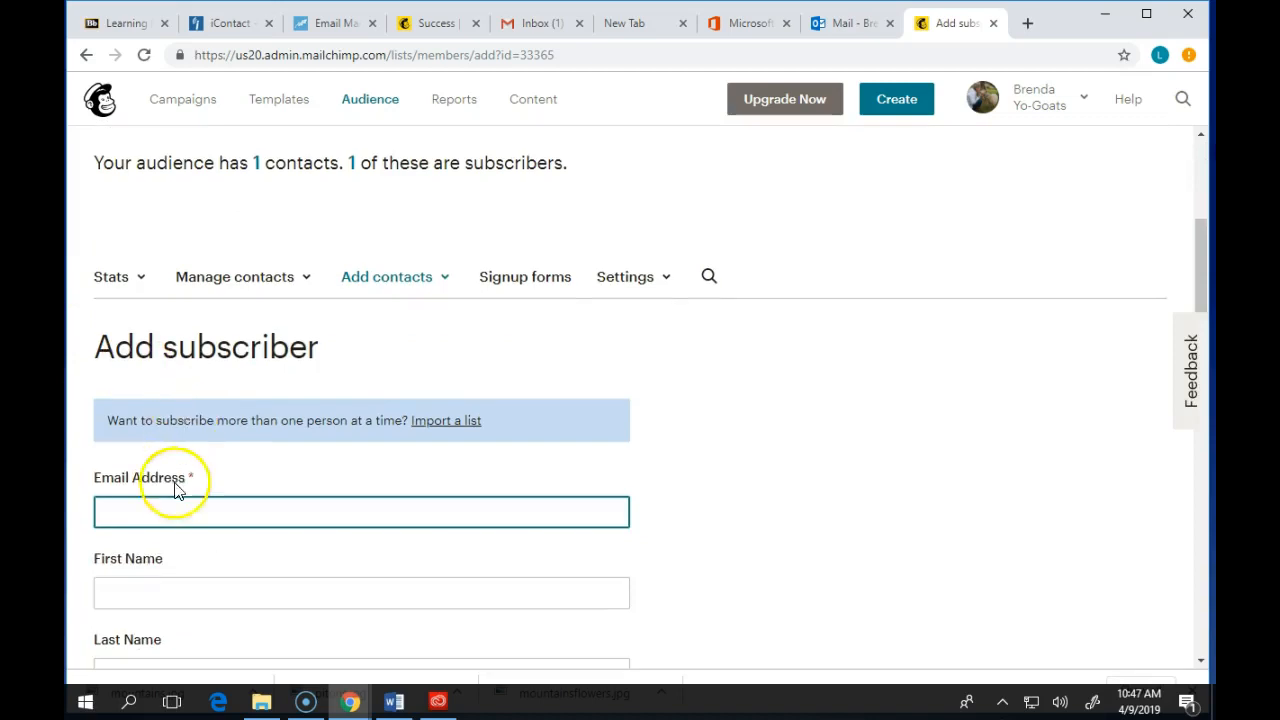